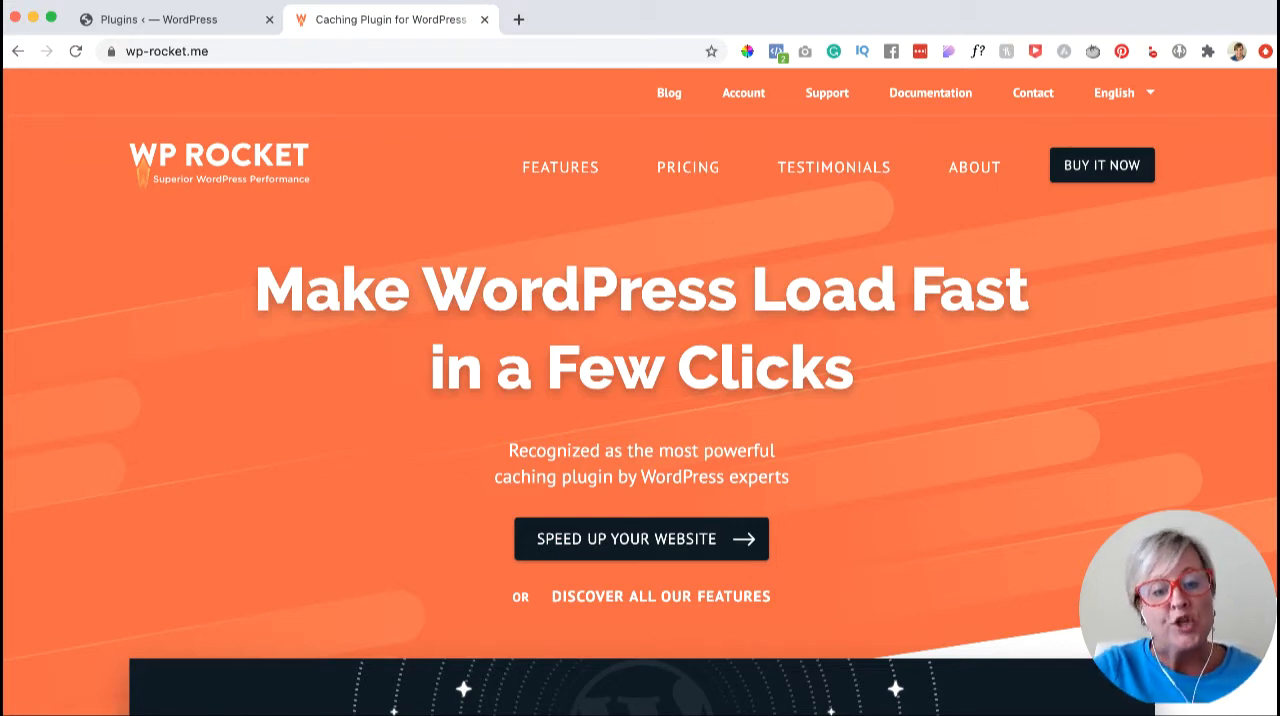
# - Look over the WP Rocket home page, then open its pricing page and compare the Single, Plus and Infinite plans
pyautogui.scroll(-5, 640, 390)
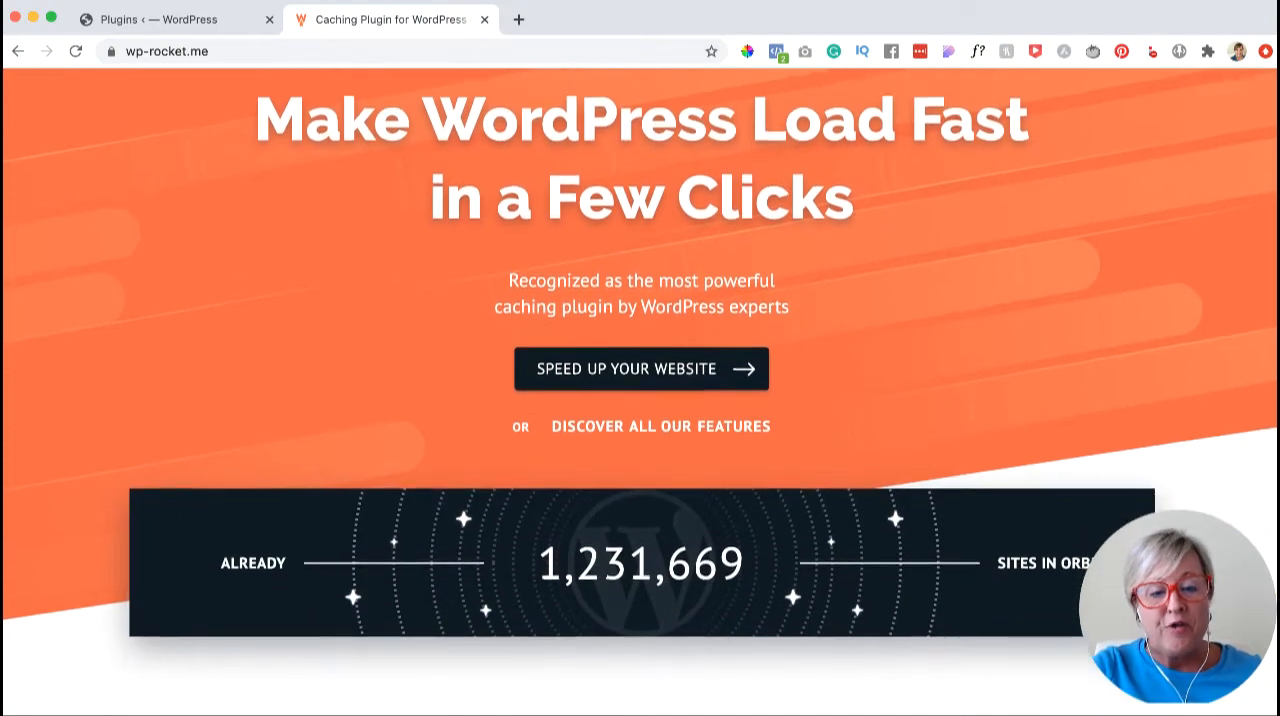
pyautogui.scroll(-8, 640, 390)
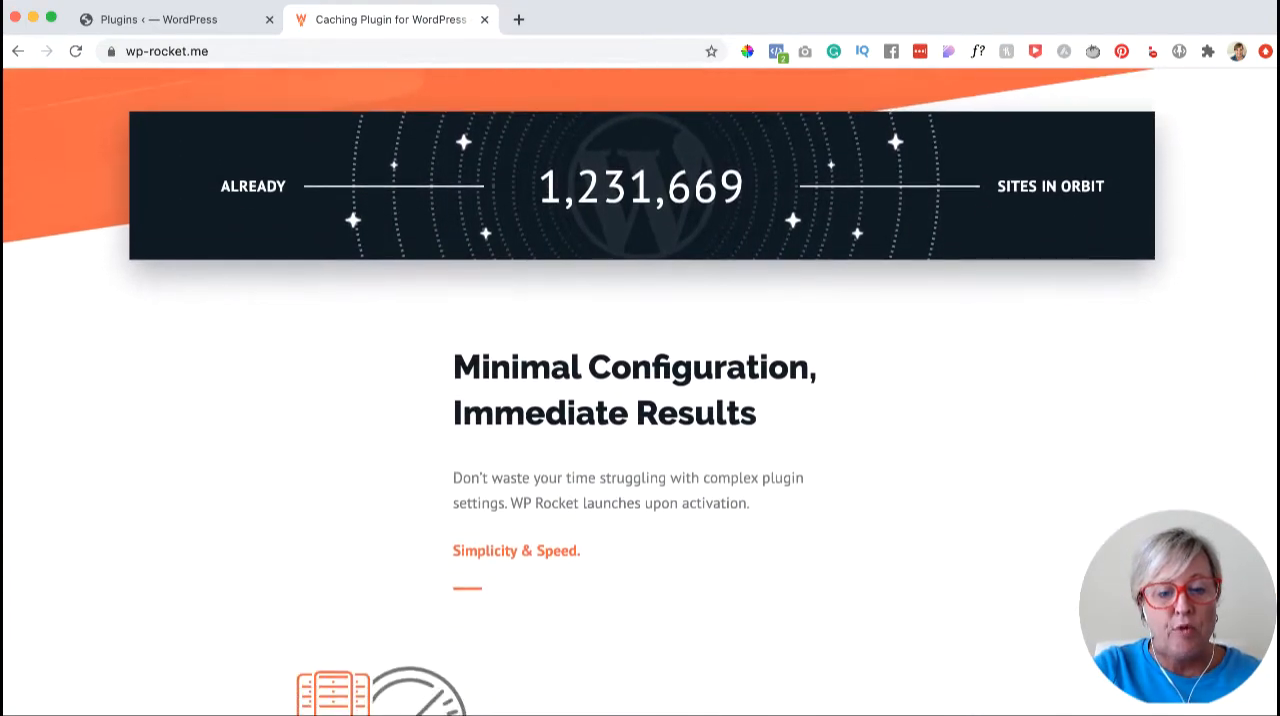
pyautogui.scroll(10, 640, 390)
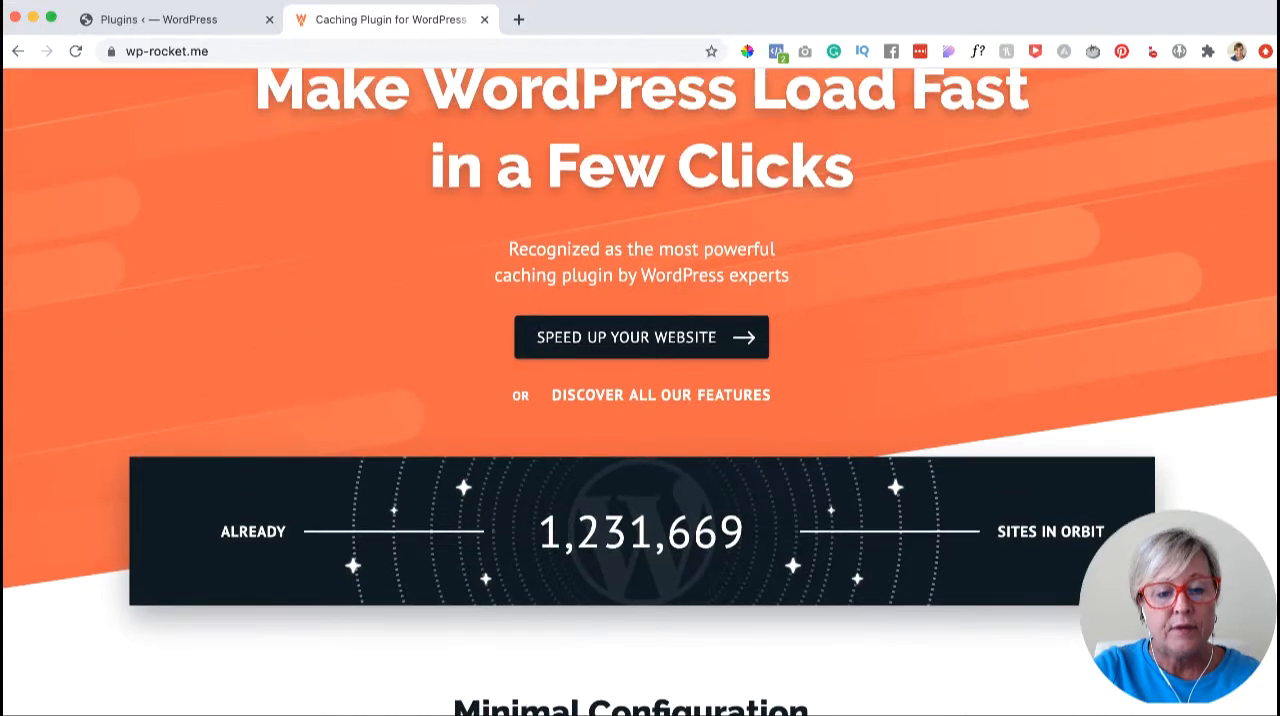
pyautogui.scroll(2, 640, 390)
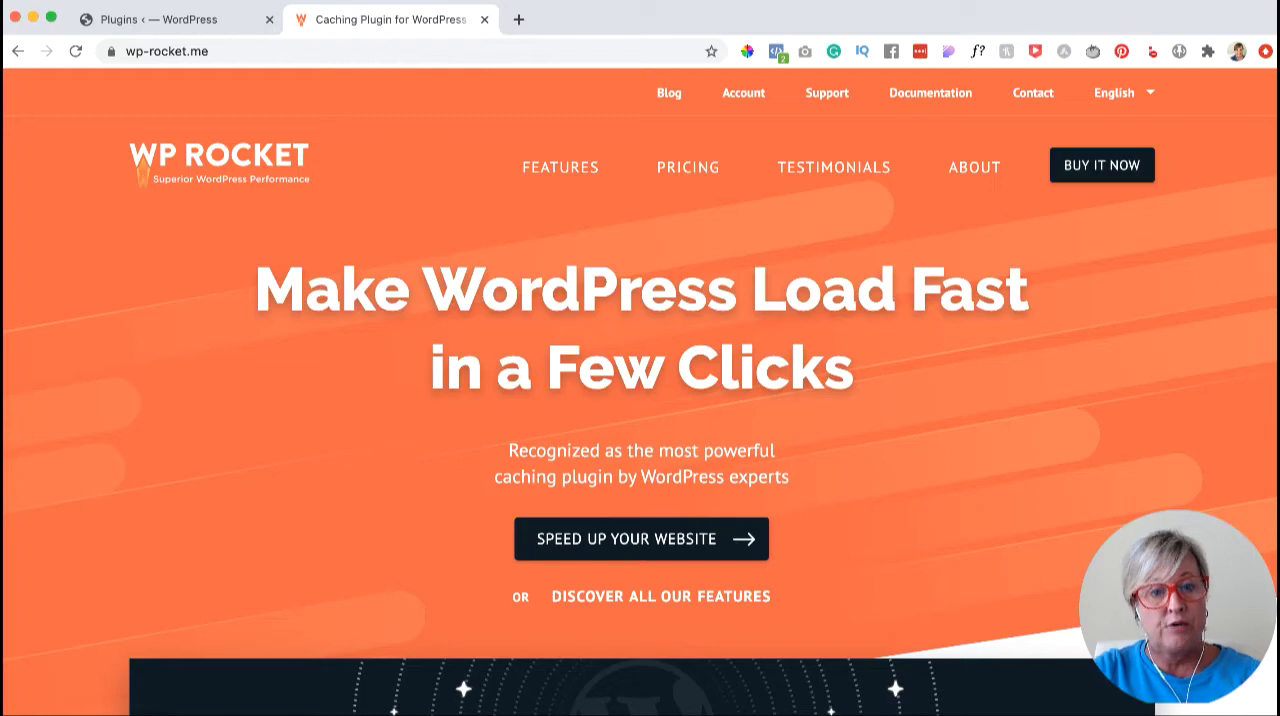
pyautogui.click(688, 167)
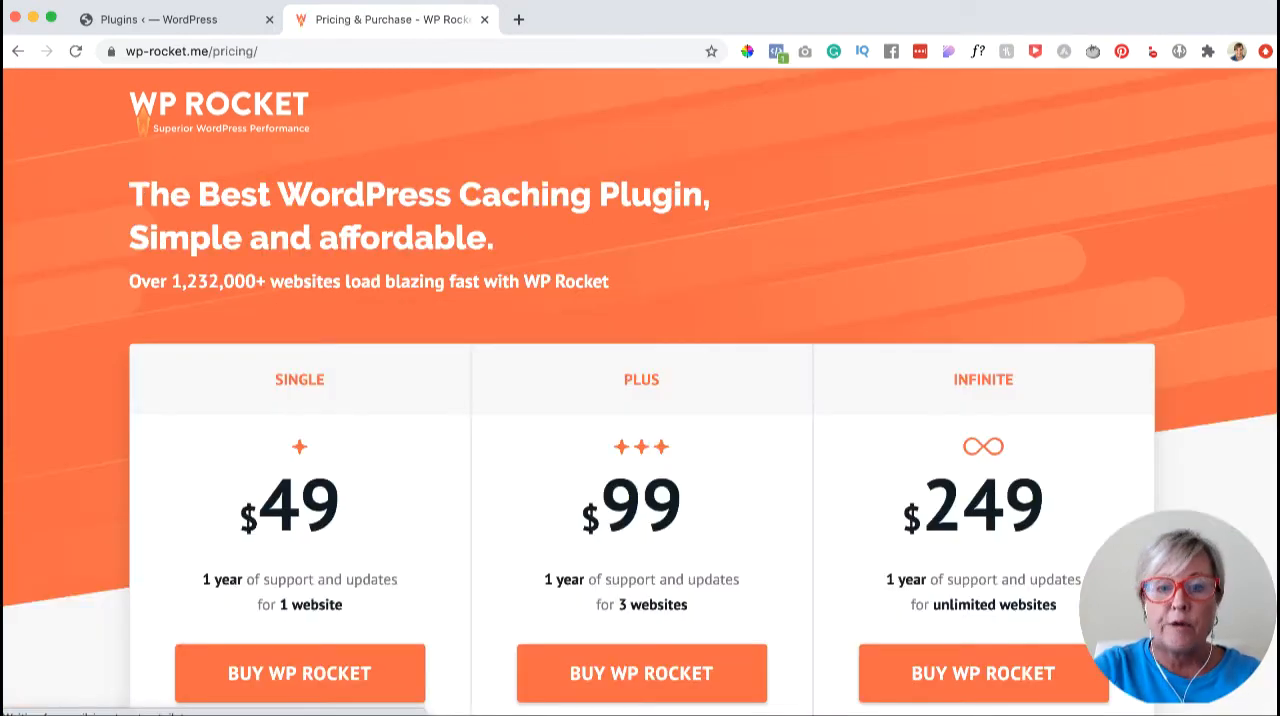
pyautogui.scroll(-3, 300, 400)
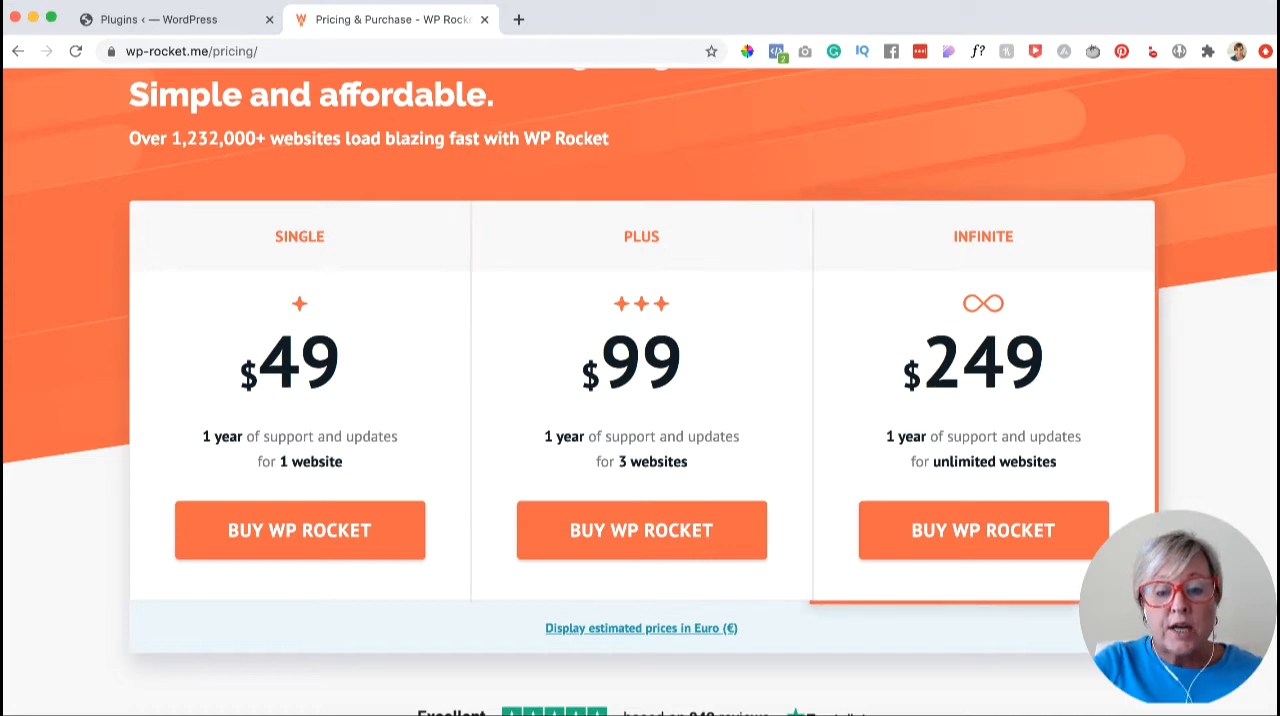
pyautogui.scroll(-1, 641, 400)
pyautogui.scroll(1, 640, 400)
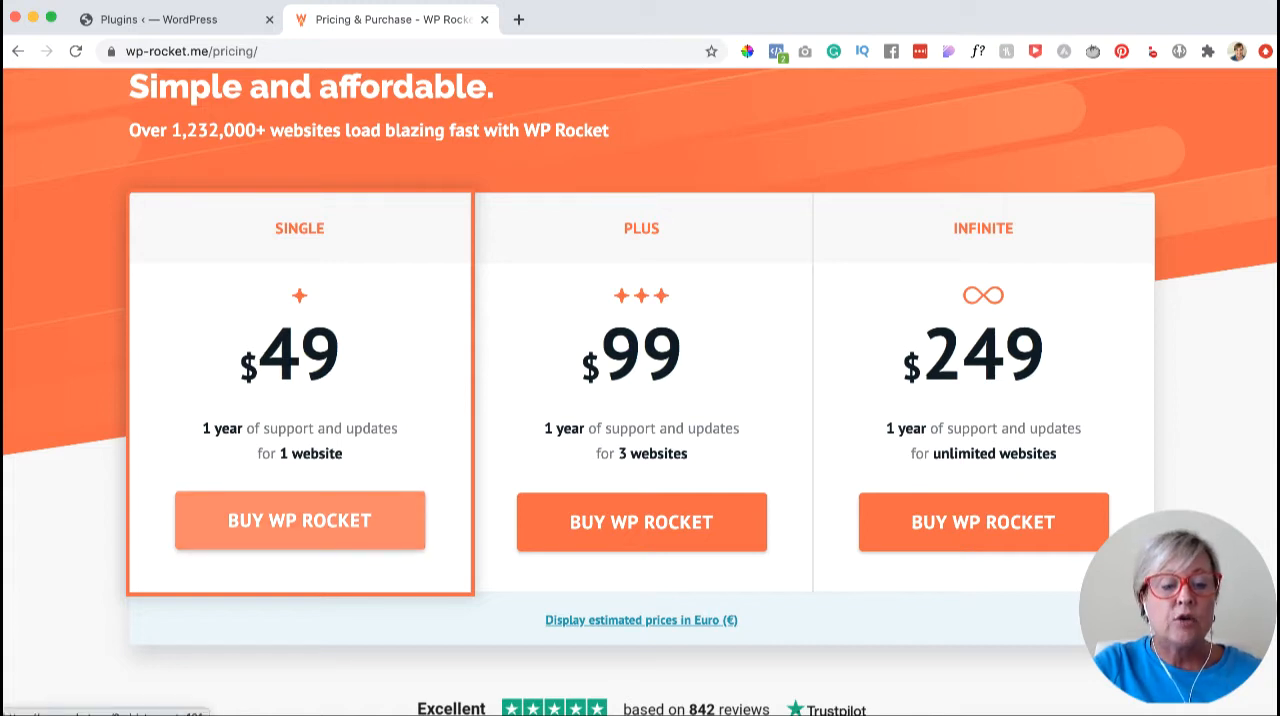
pyautogui.scroll(3, 299, 520)
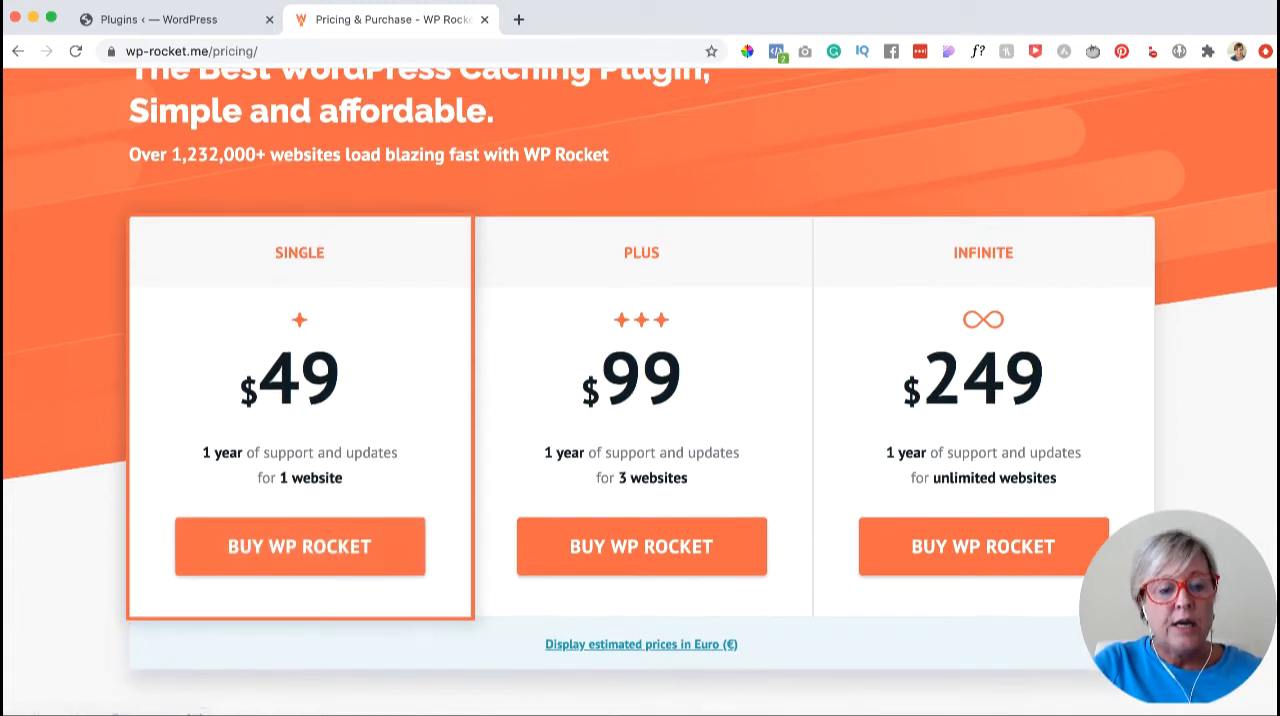
pyautogui.scroll(2, 640, 400)
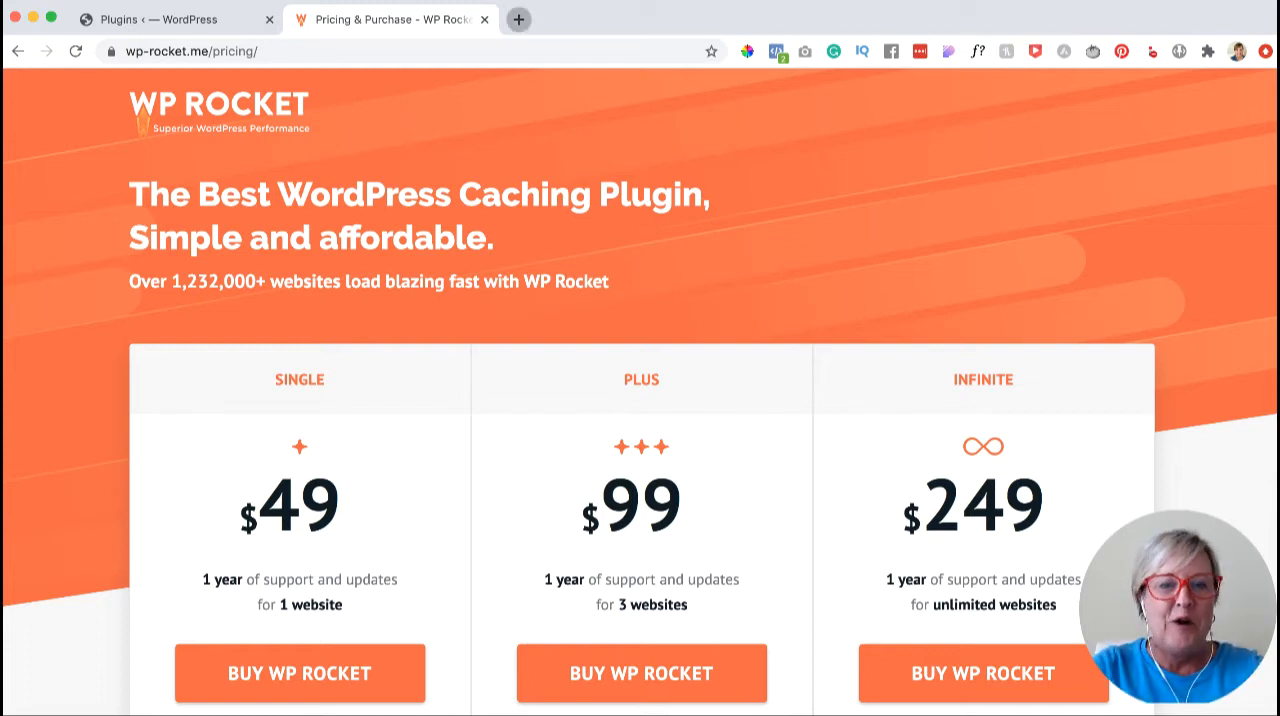
# - Open the GTmetrix website (gtmetrix.com) in a new browser tab
pyautogui.click(518, 19)
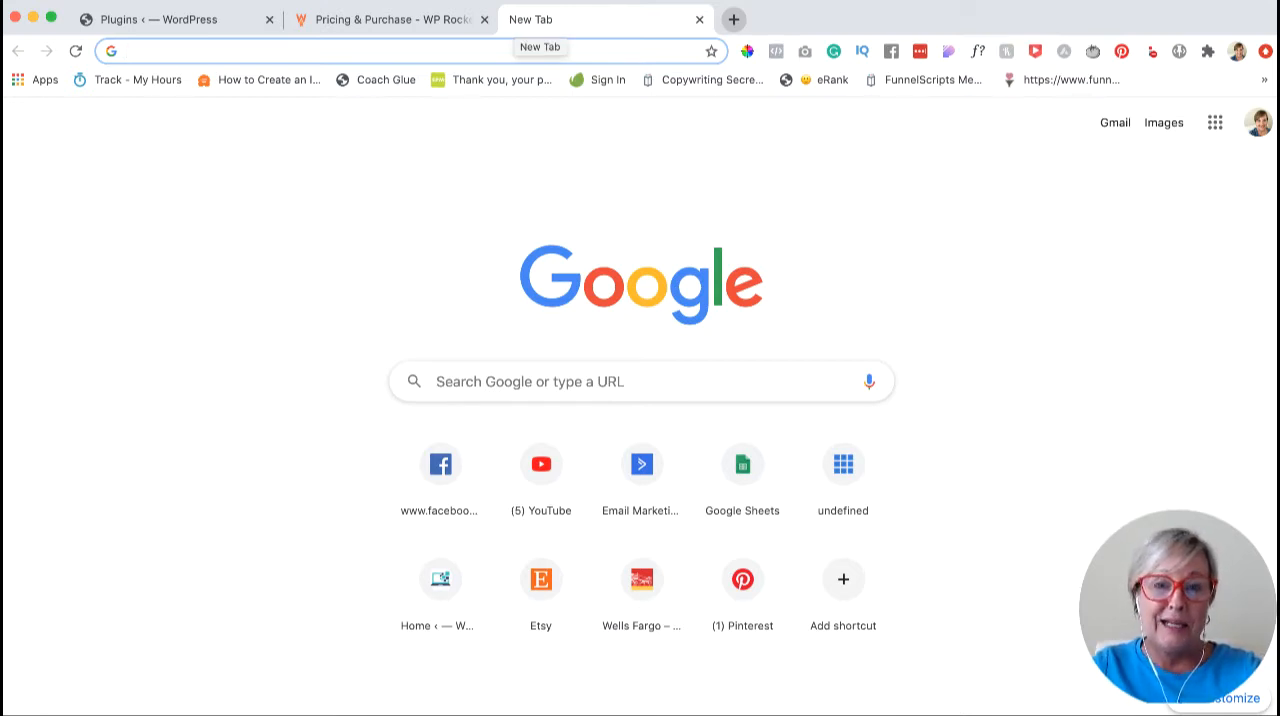
pyautogui.write('gtm')
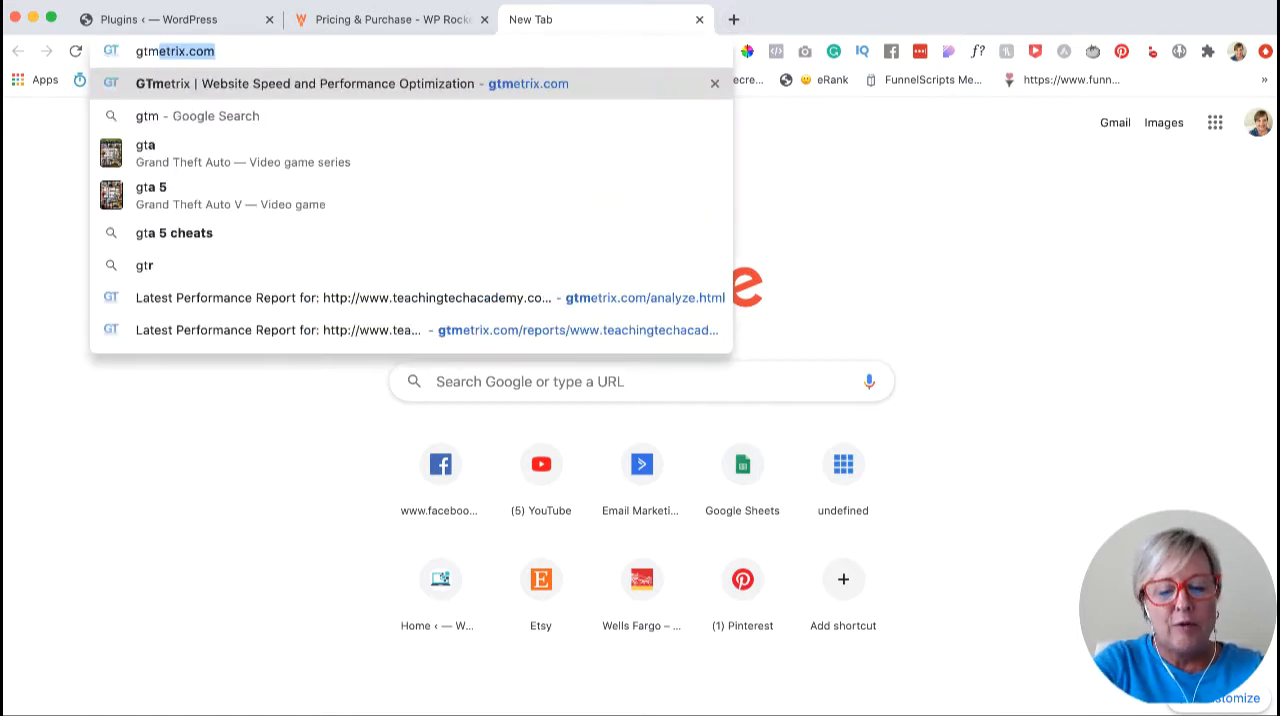
pyautogui.write('etric.')
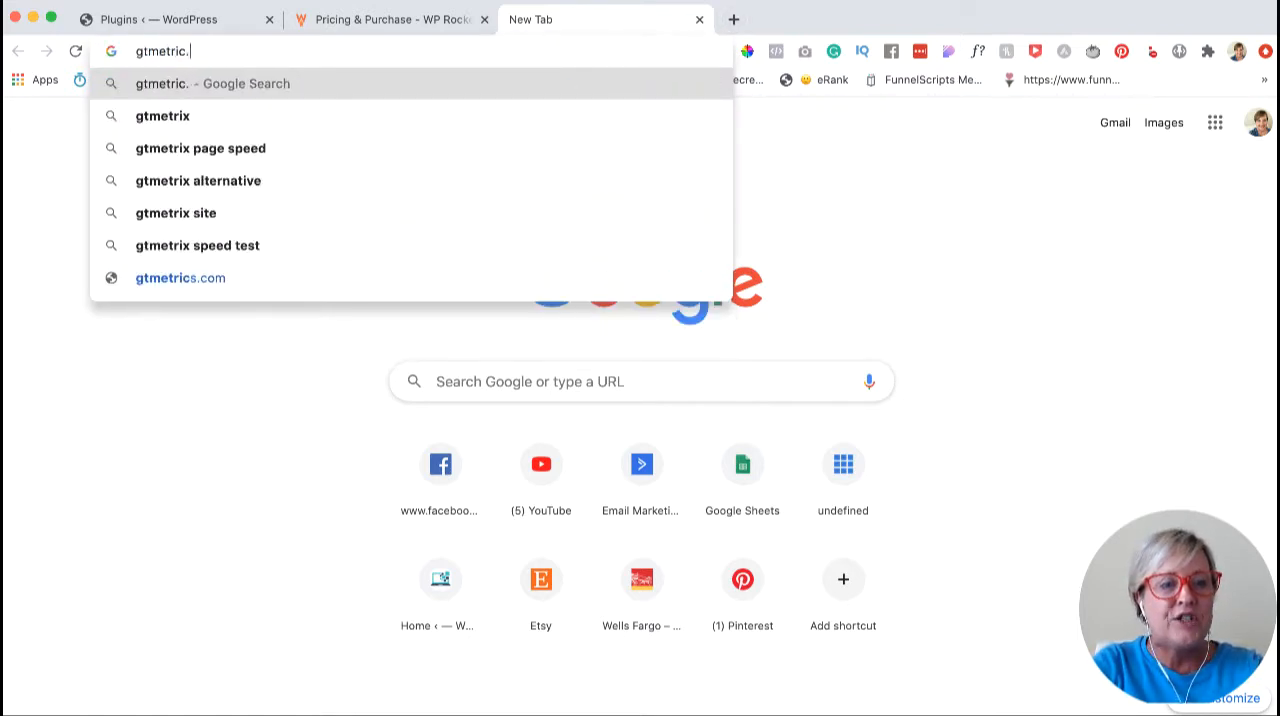
pyautogui.press('BackSpace')
pyautogui.write('x.com')
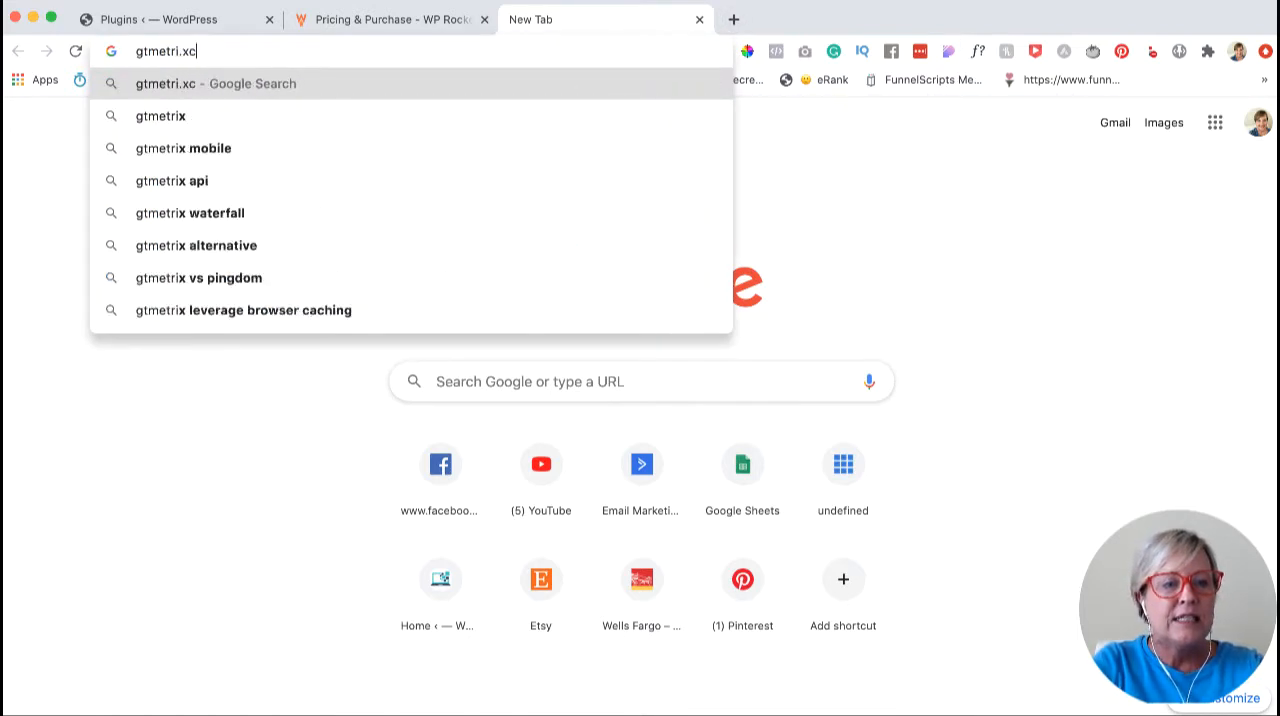
pyautogui.press('Return')
pyautogui.press('Down')
pyautogui.press('Return')
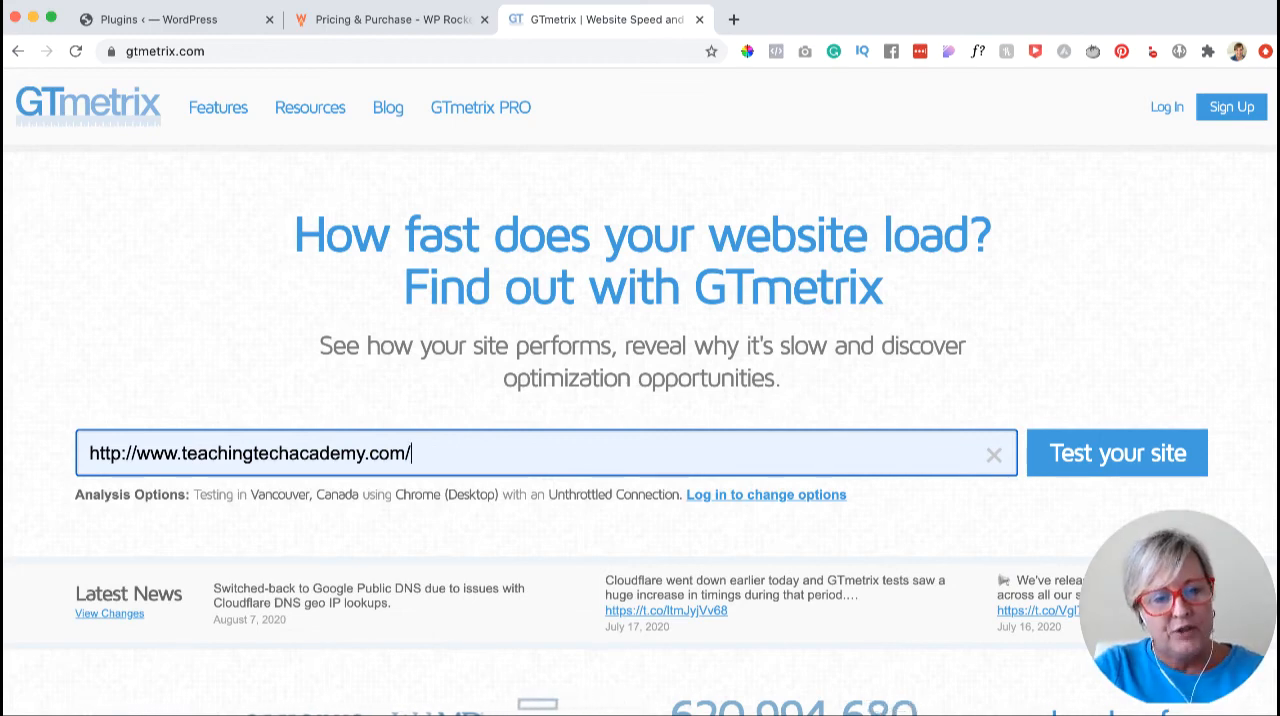
pyautogui.click(1117, 453)
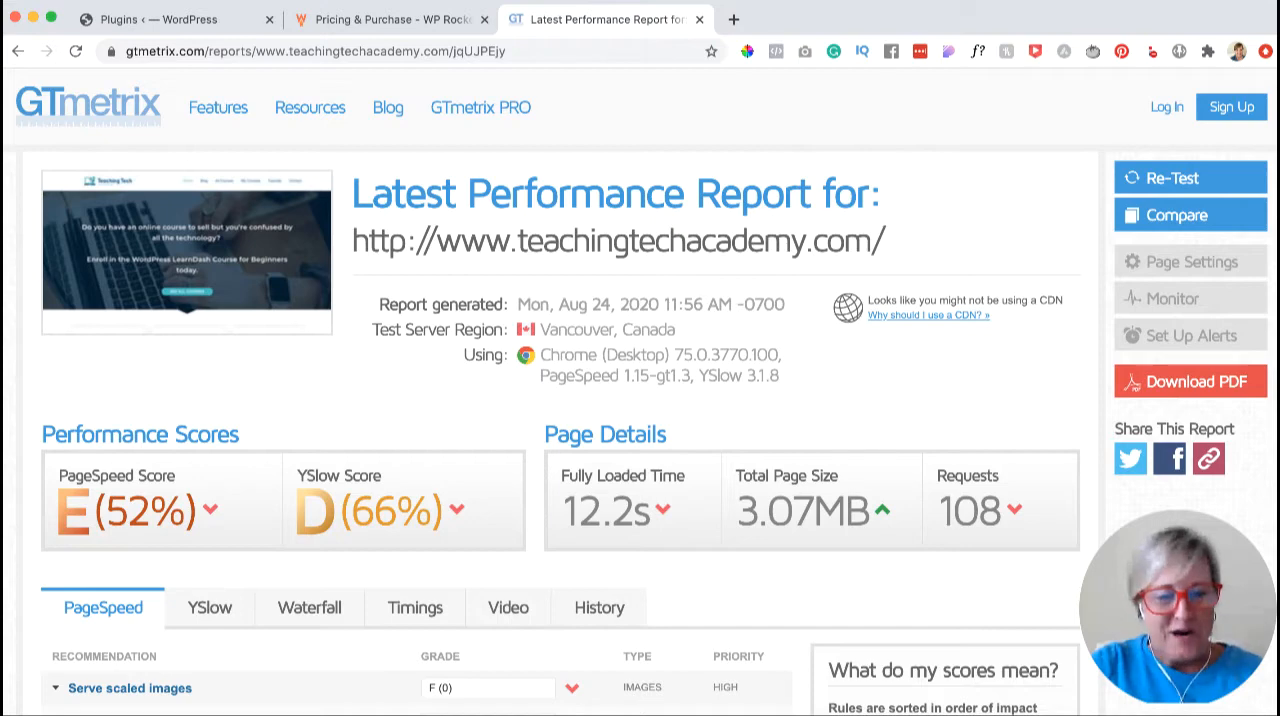
pyautogui.moveTo(561, 511); pyautogui.dragTo(650, 511)
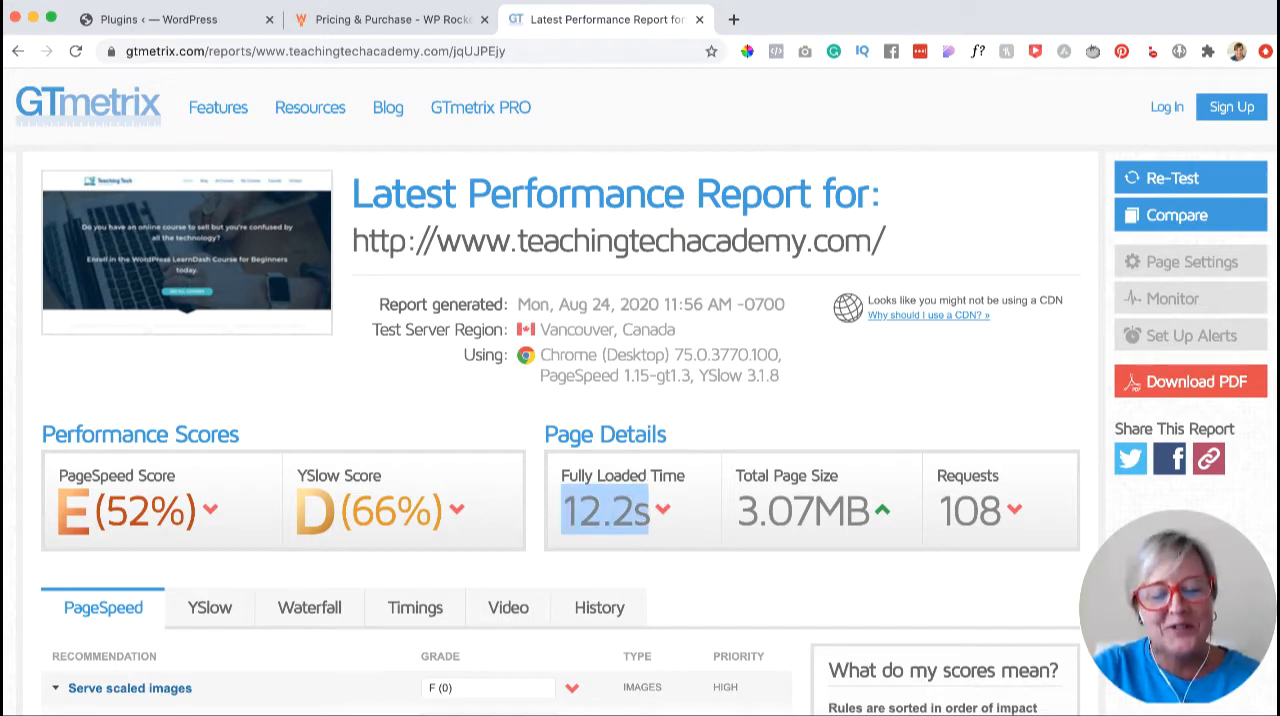
pyautogui.click(650, 512)
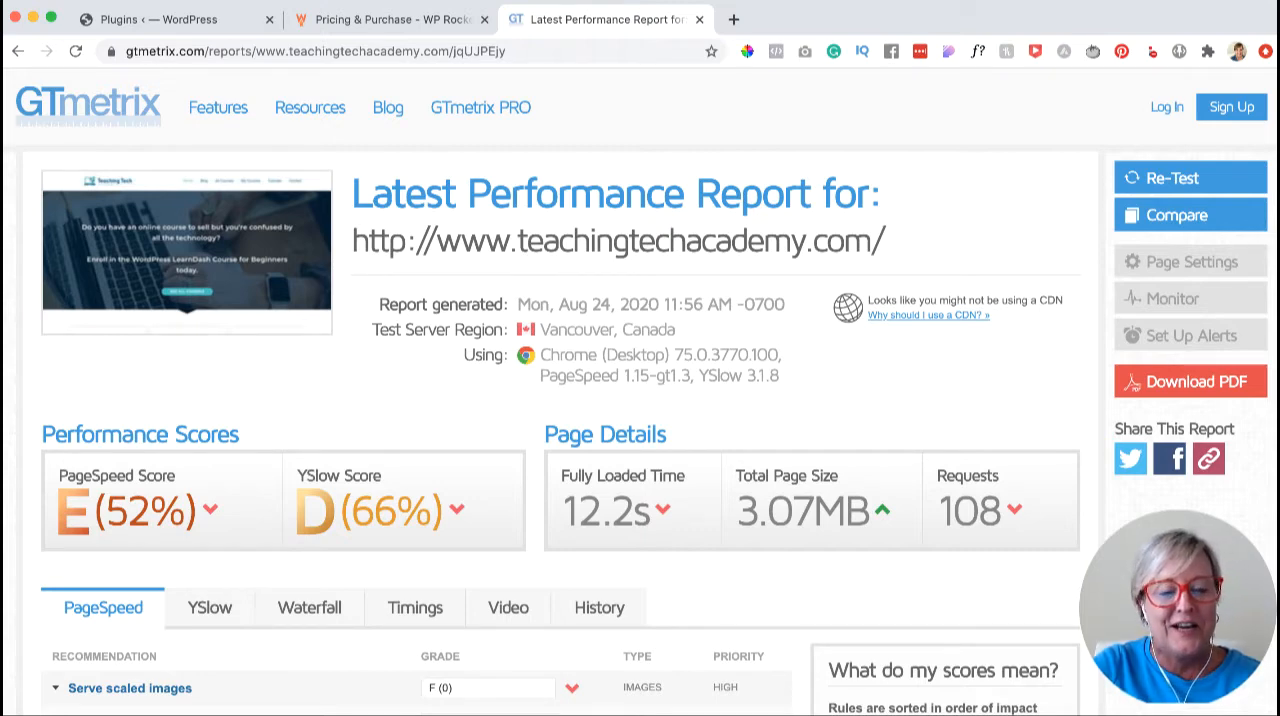
pyautogui.scroll(-1, 640, 400)
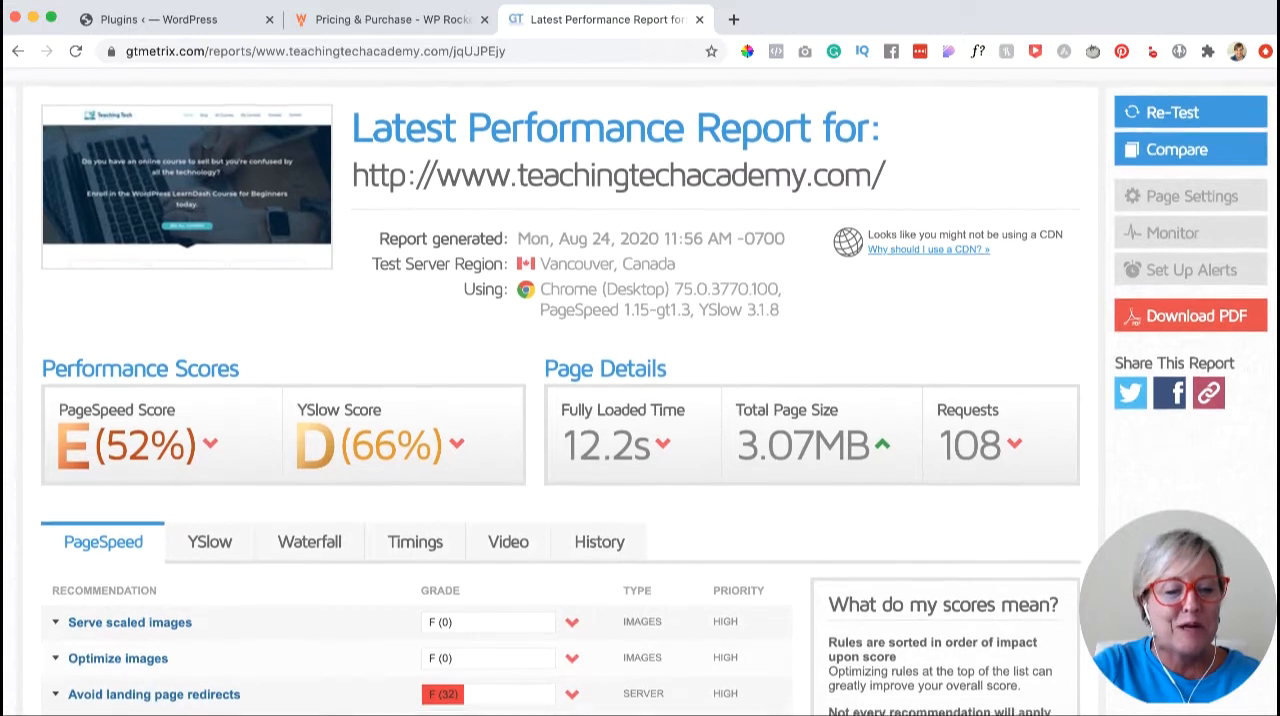
pyautogui.scroll(1, 640, 400)
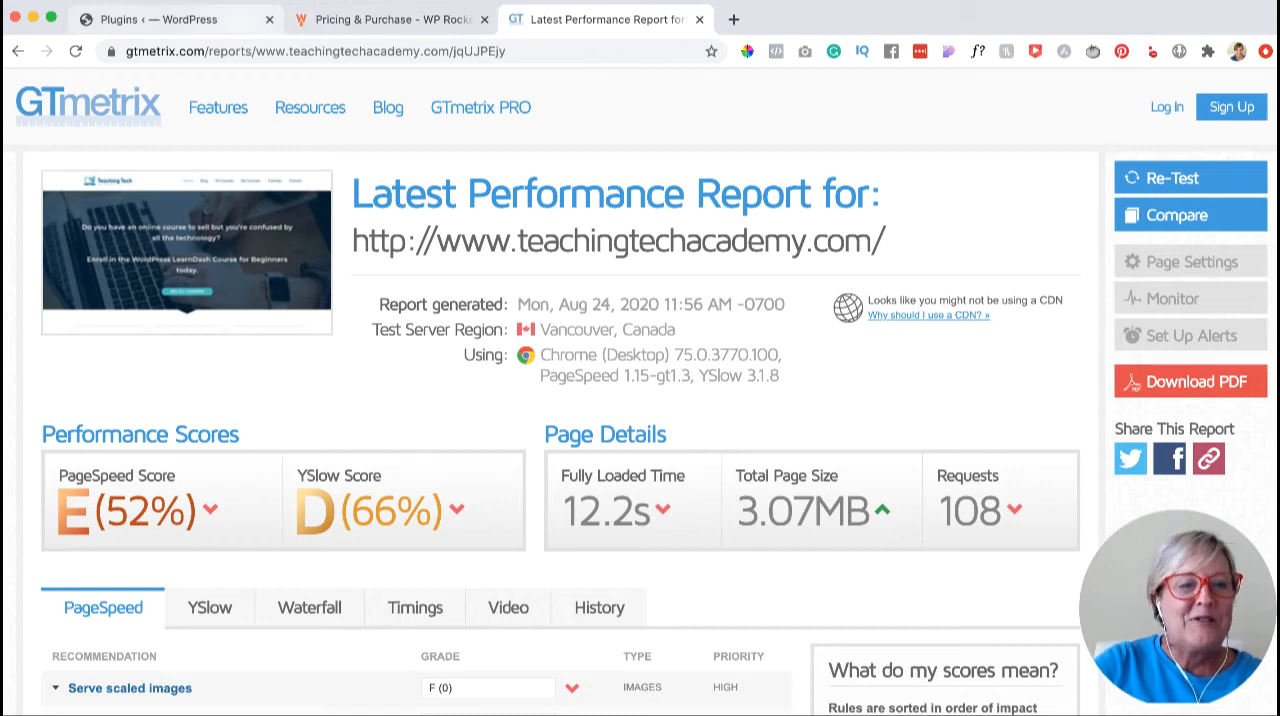
# - Switch to the site's WordPress admin and open the upload form for adding a new plugin
pyautogui.click(180, 19)
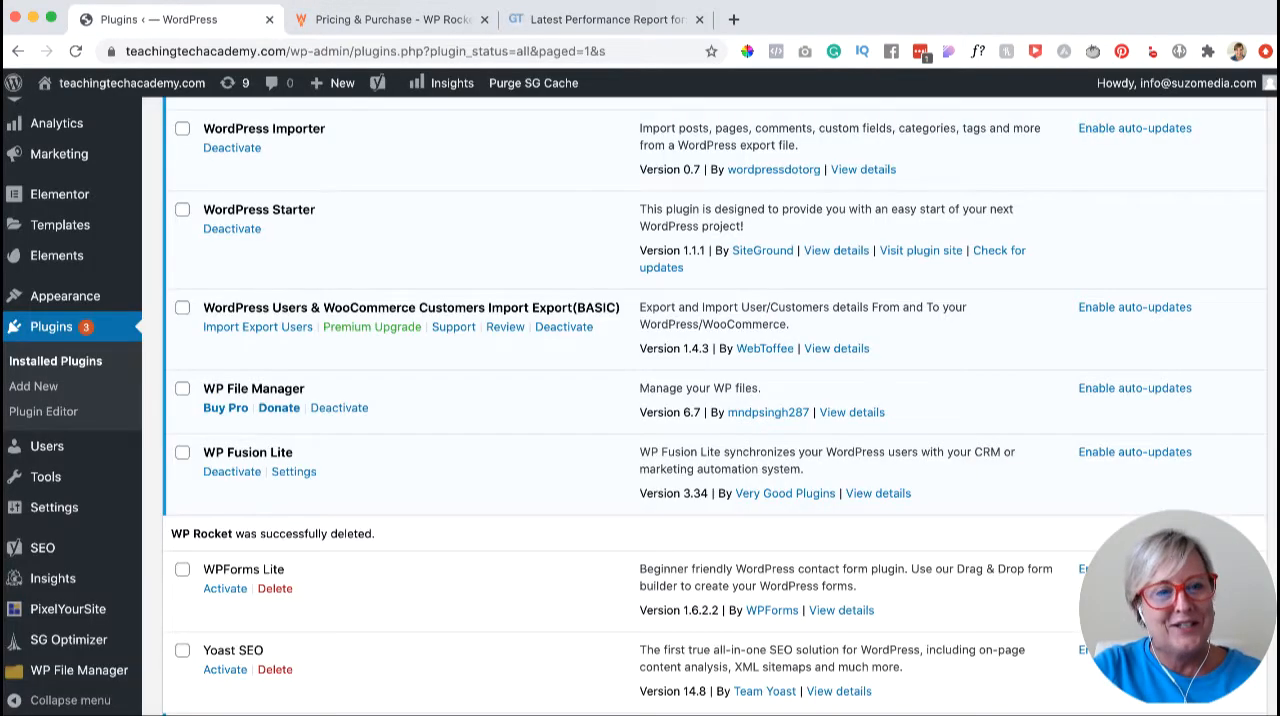
pyautogui.moveTo(70, 296)
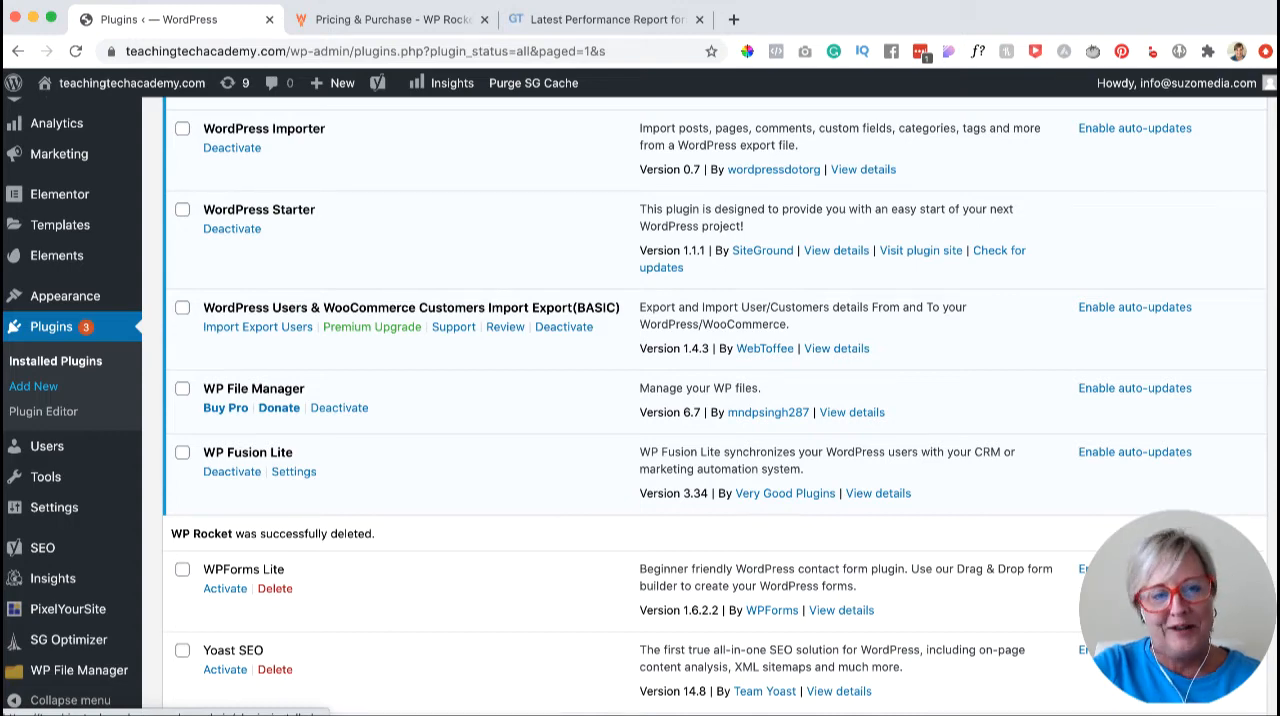
pyautogui.click(33, 386)
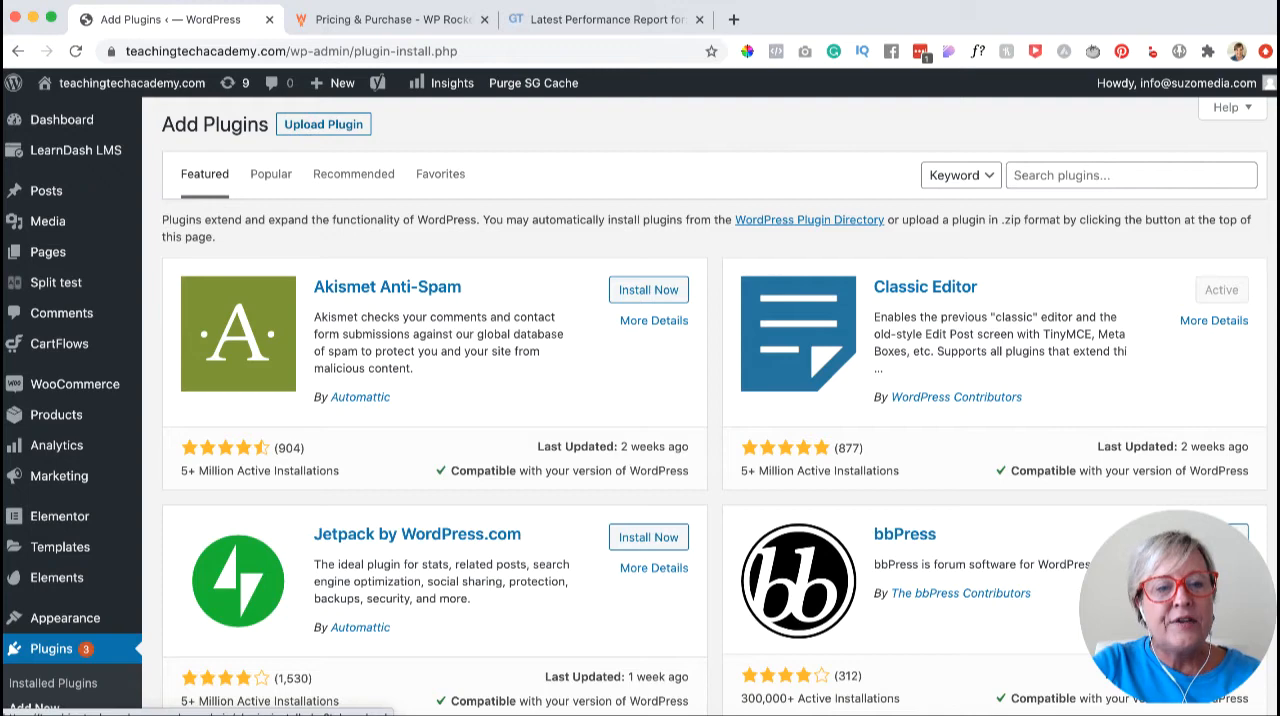
pyautogui.click(323, 124)
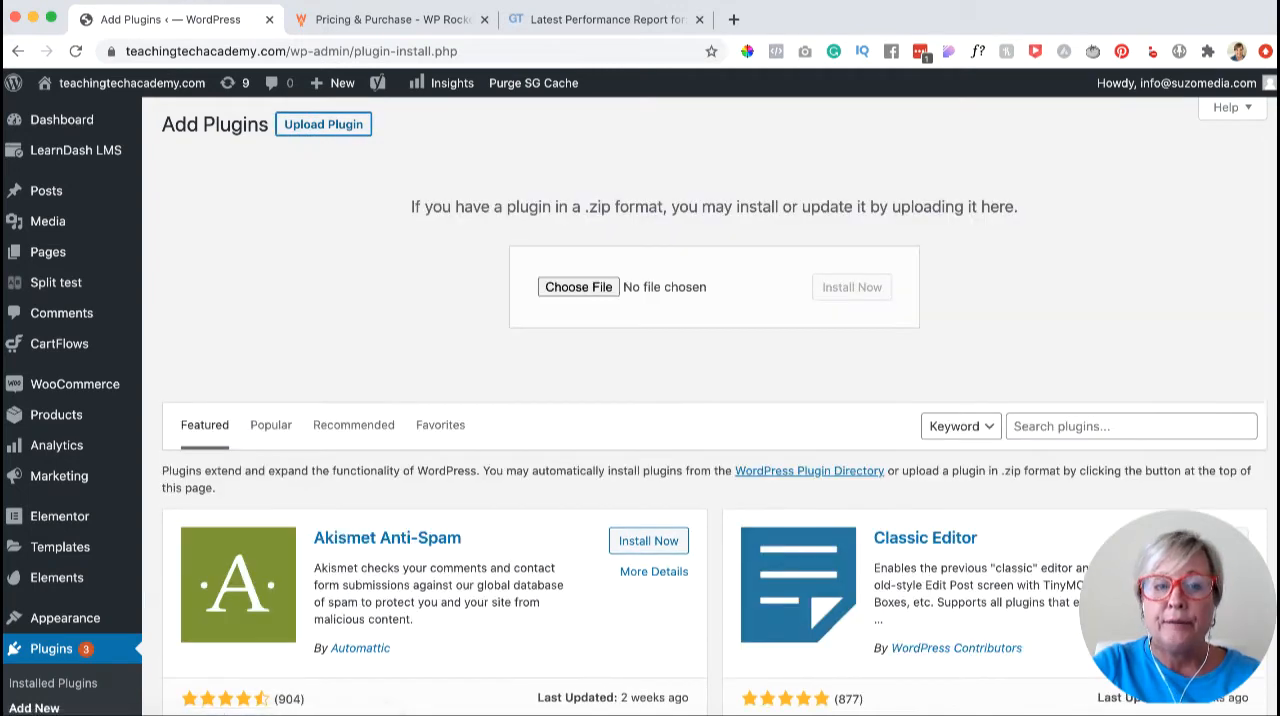
# - Install the WP Rocket plugin from wp-rocket_3.4.4.zip in the Downloads folder and activate it
pyautogui.click(578, 287)
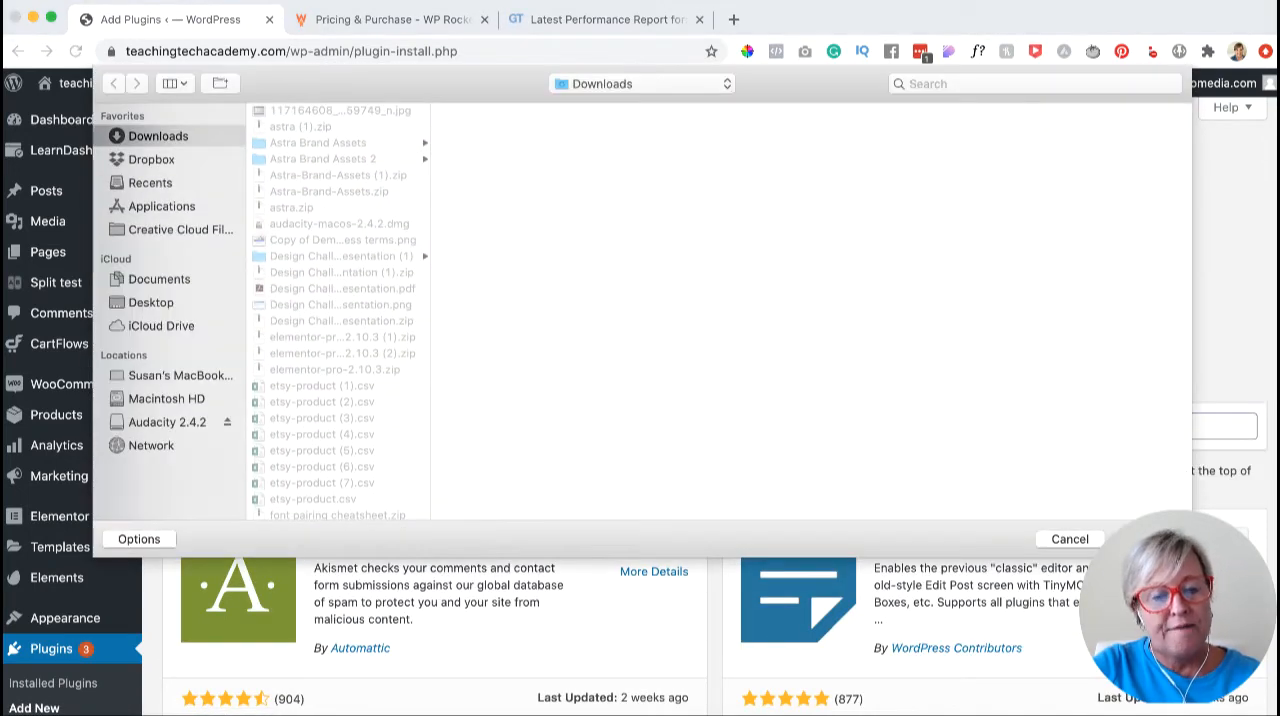
pyautogui.scroll(-12, 338, 400)
pyautogui.click(321, 496)
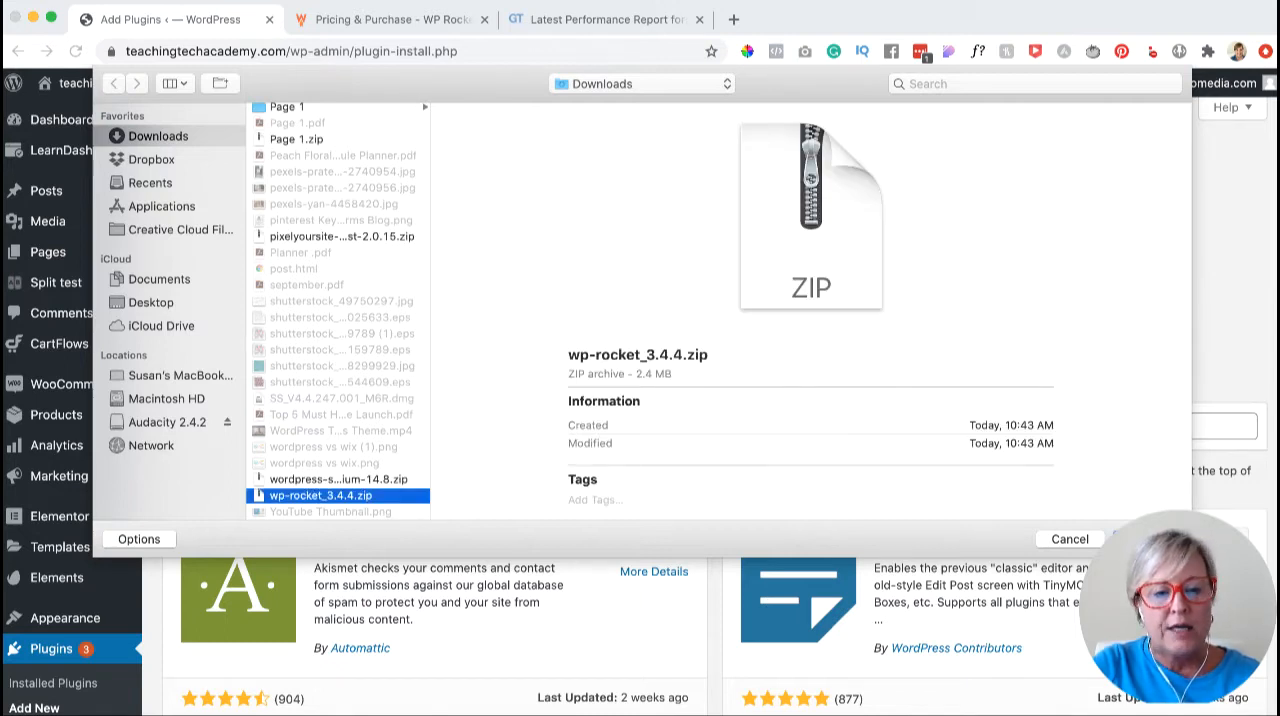
pyautogui.press('Return')
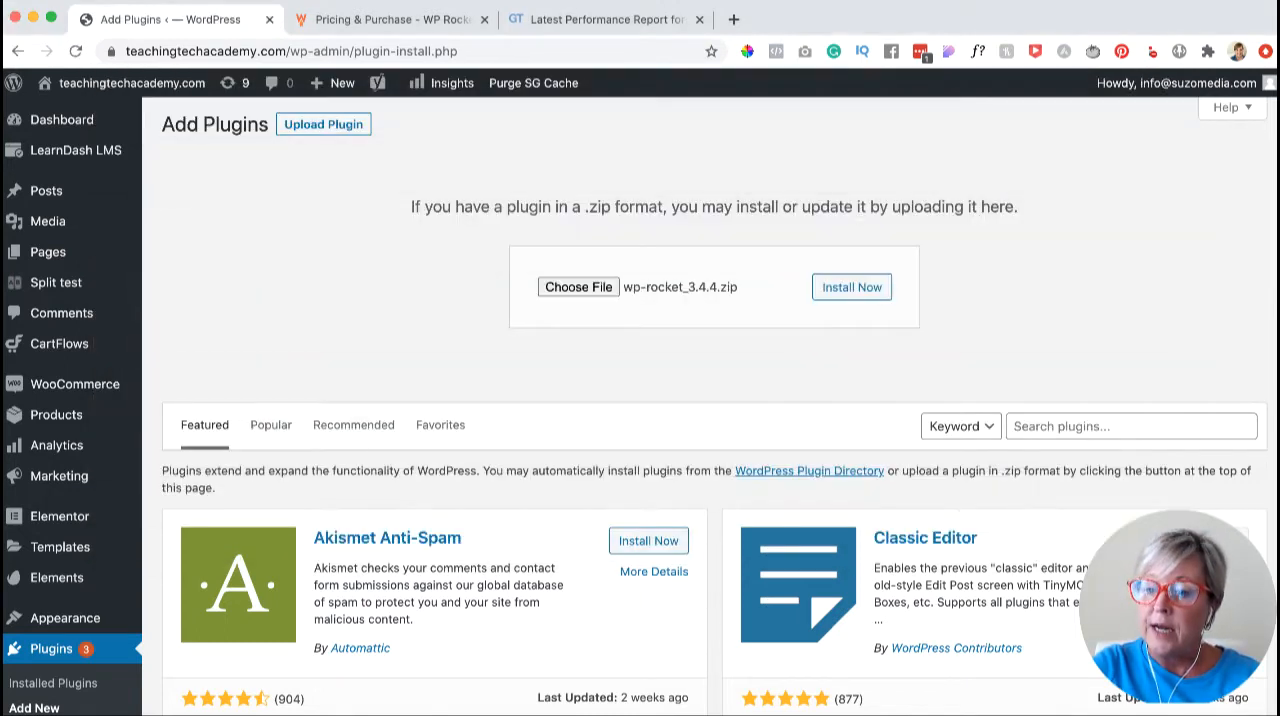
pyautogui.click(852, 287)
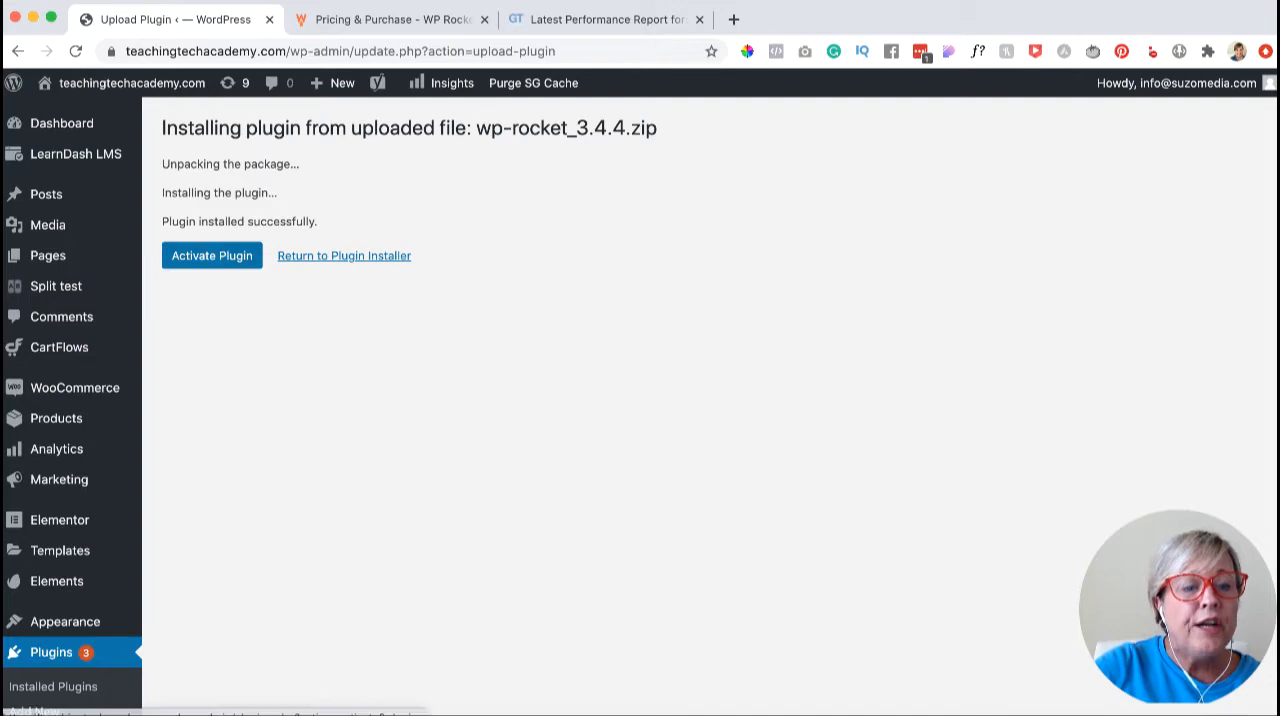
pyautogui.click(212, 256)
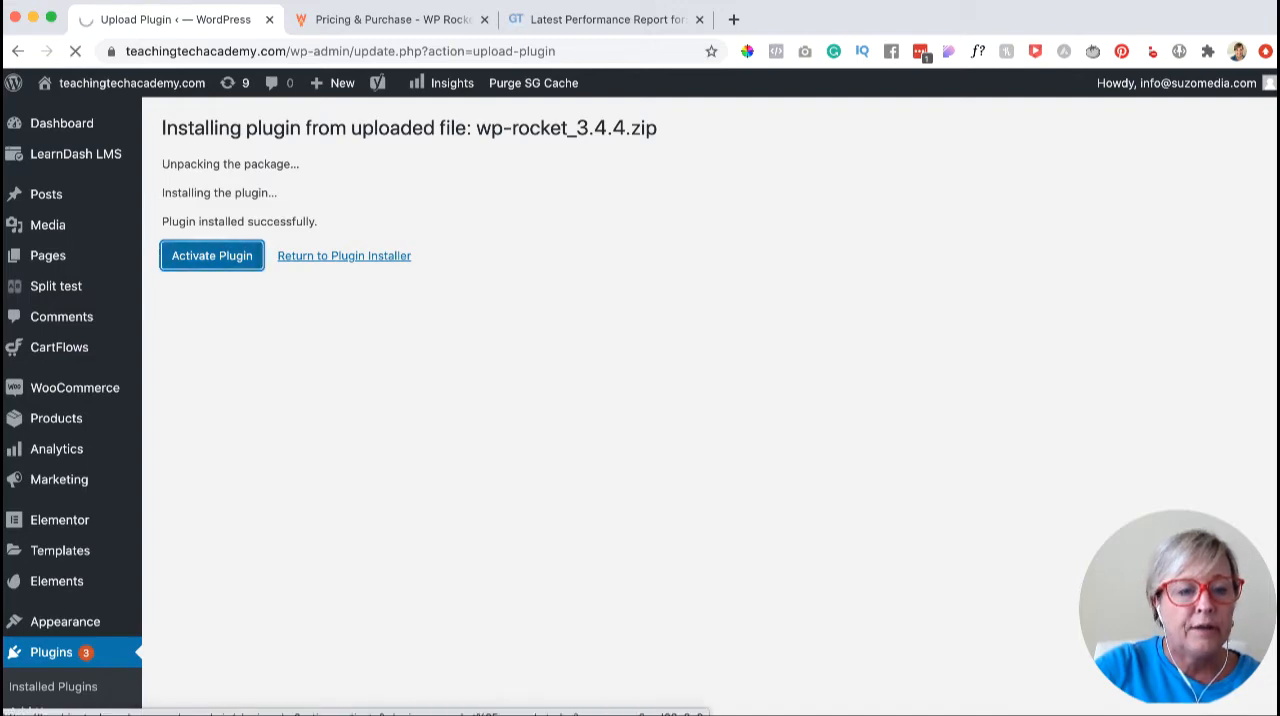
# - Examine the WP Rocket entry among the installed plugins and the activation notices above the plugin list
pyautogui.scroll(-4, 700, 400)
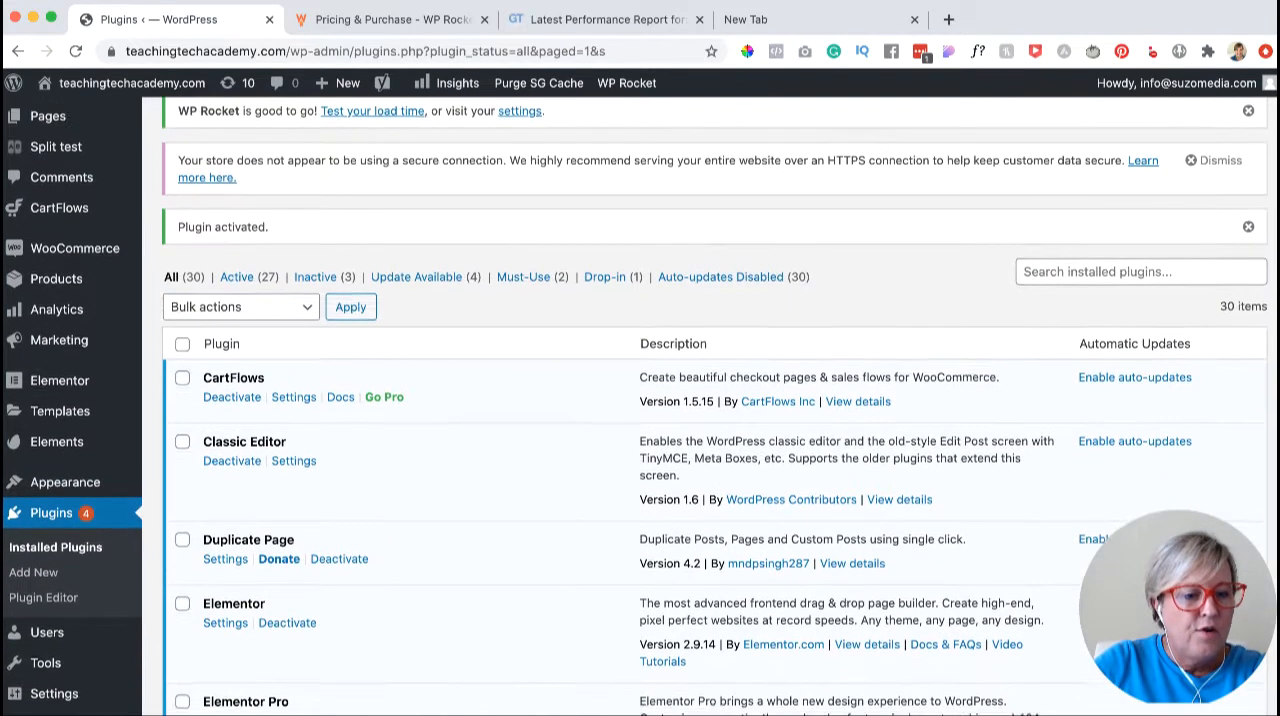
pyautogui.scroll(-15, 700, 400)
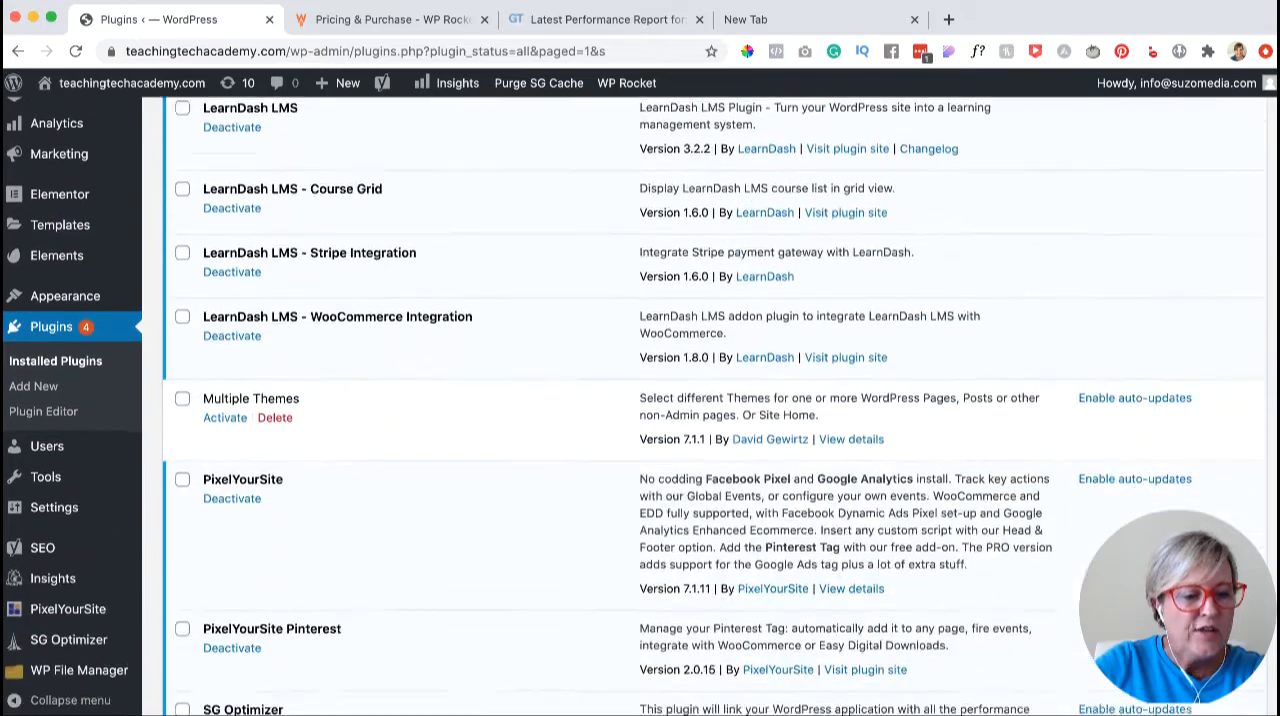
pyautogui.scroll(-14, 700, 400)
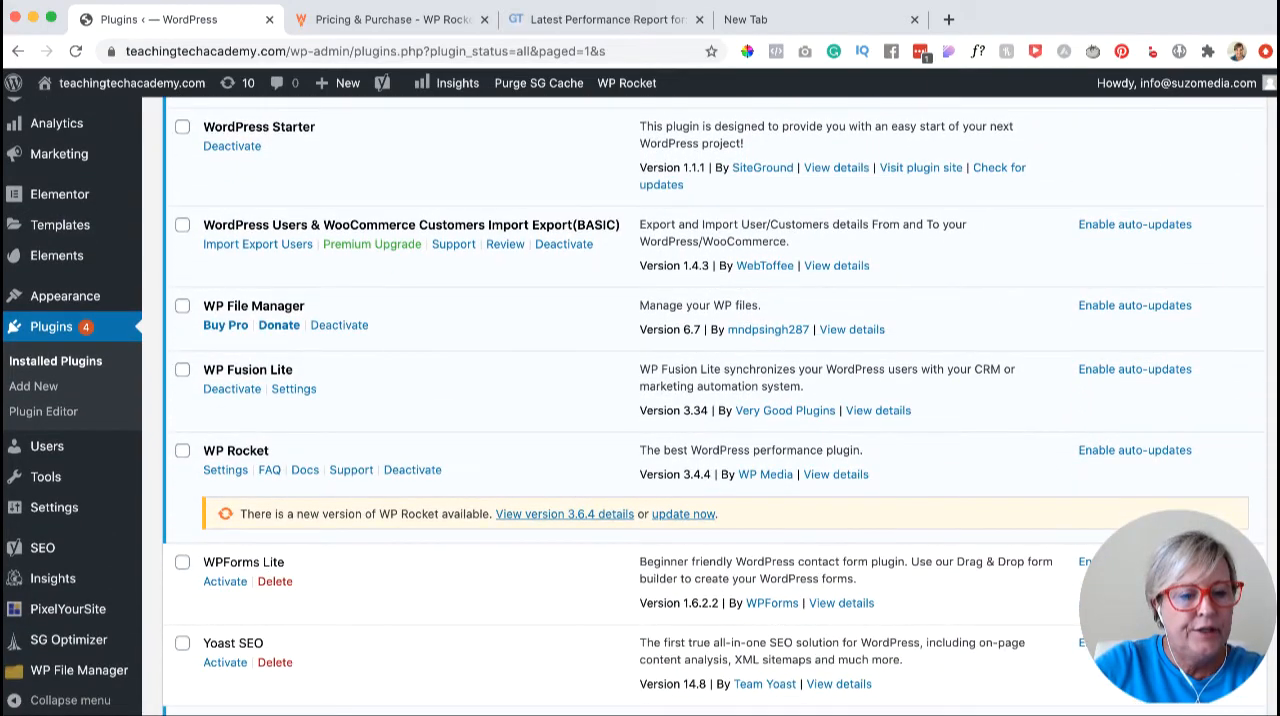
pyautogui.scroll(20, 700, 400)
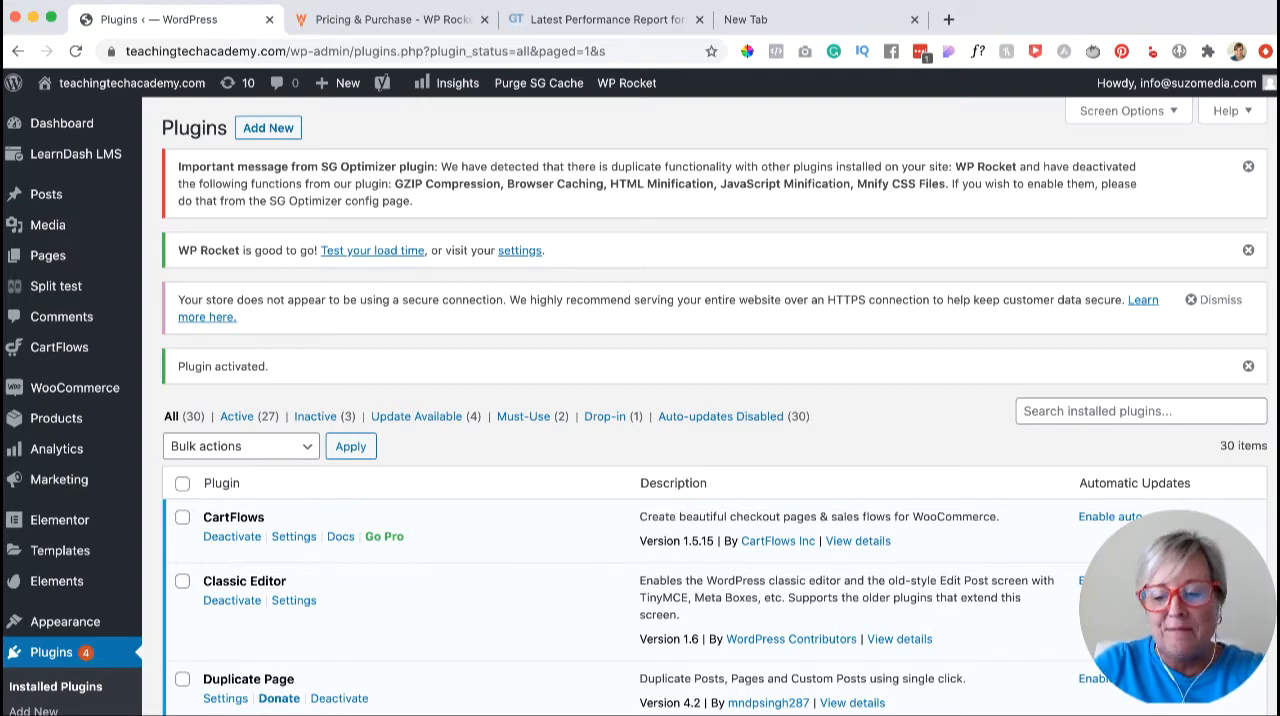
pyautogui.scroll(-4, 60, 430)
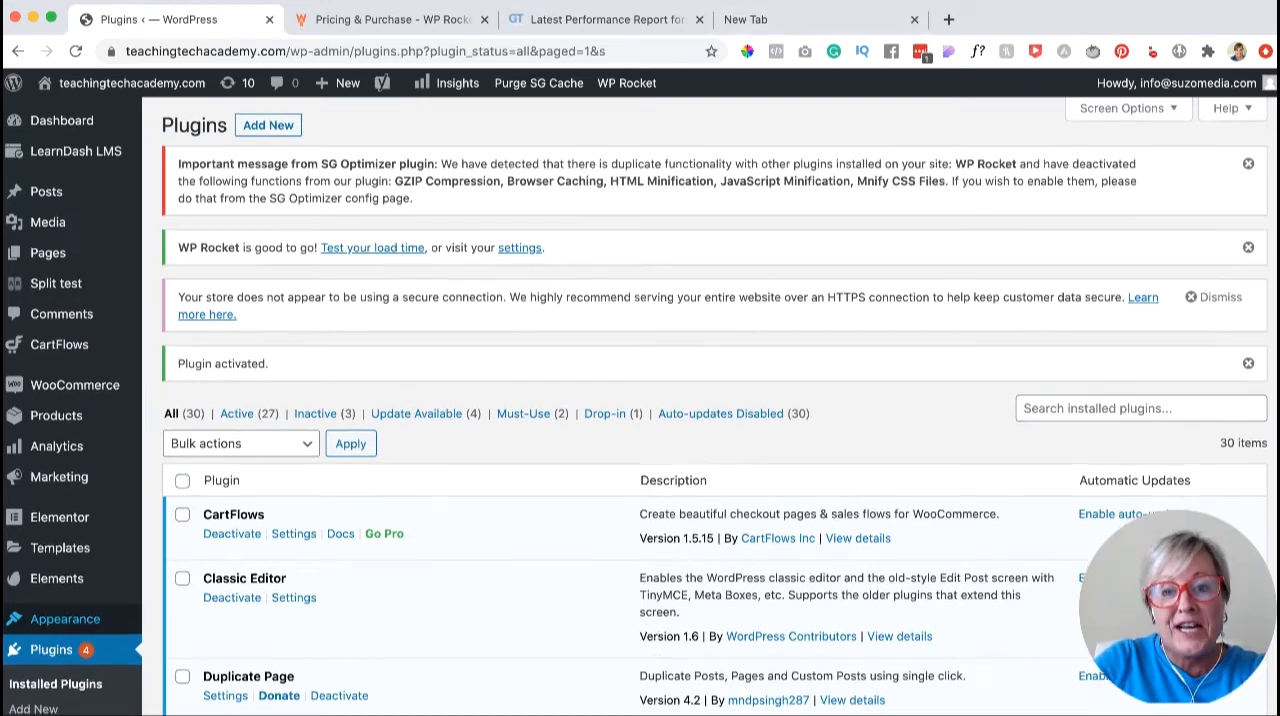
pyautogui.scroll(3, 640, 406)
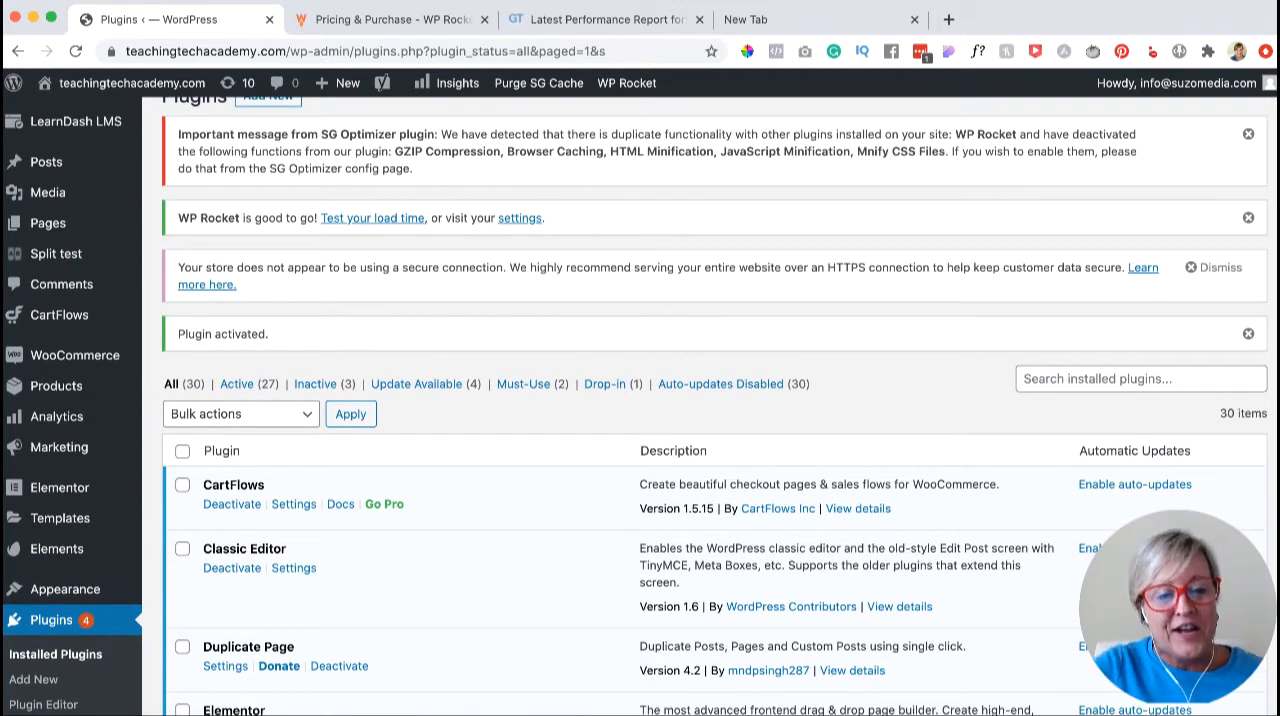
pyautogui.scroll(-1, 640, 406)
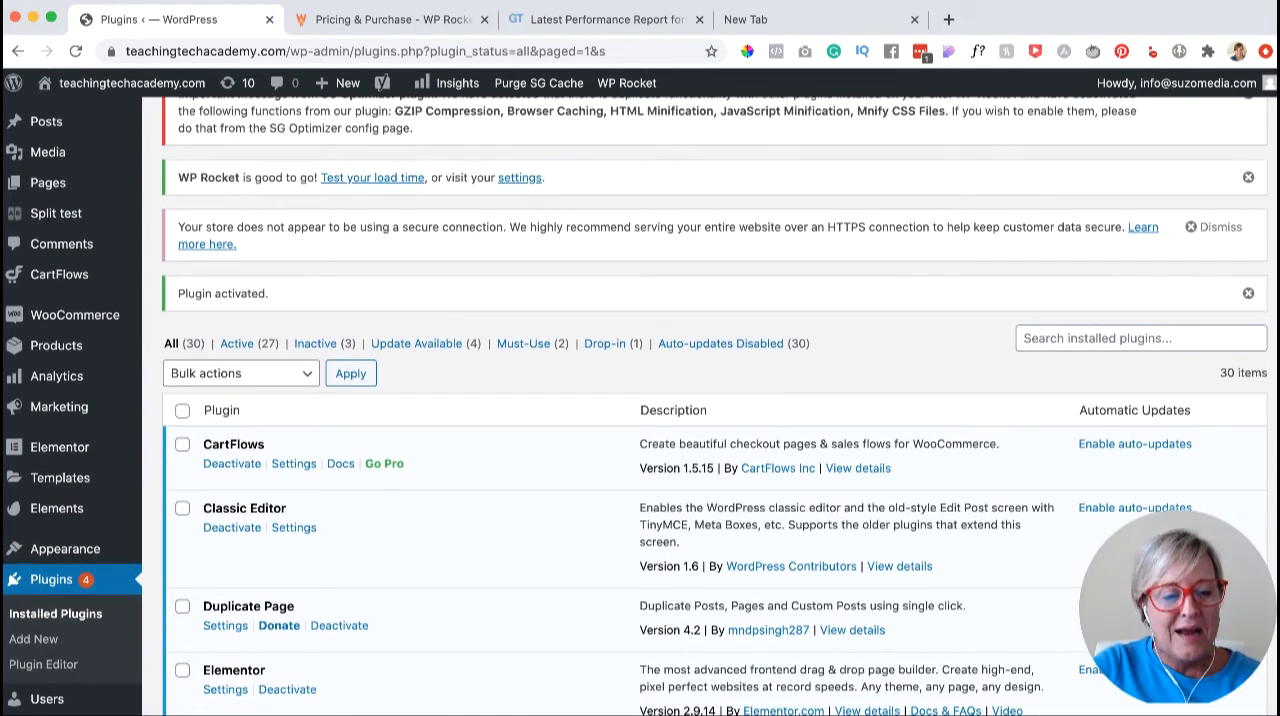
pyautogui.scroll(2, 640, 406)
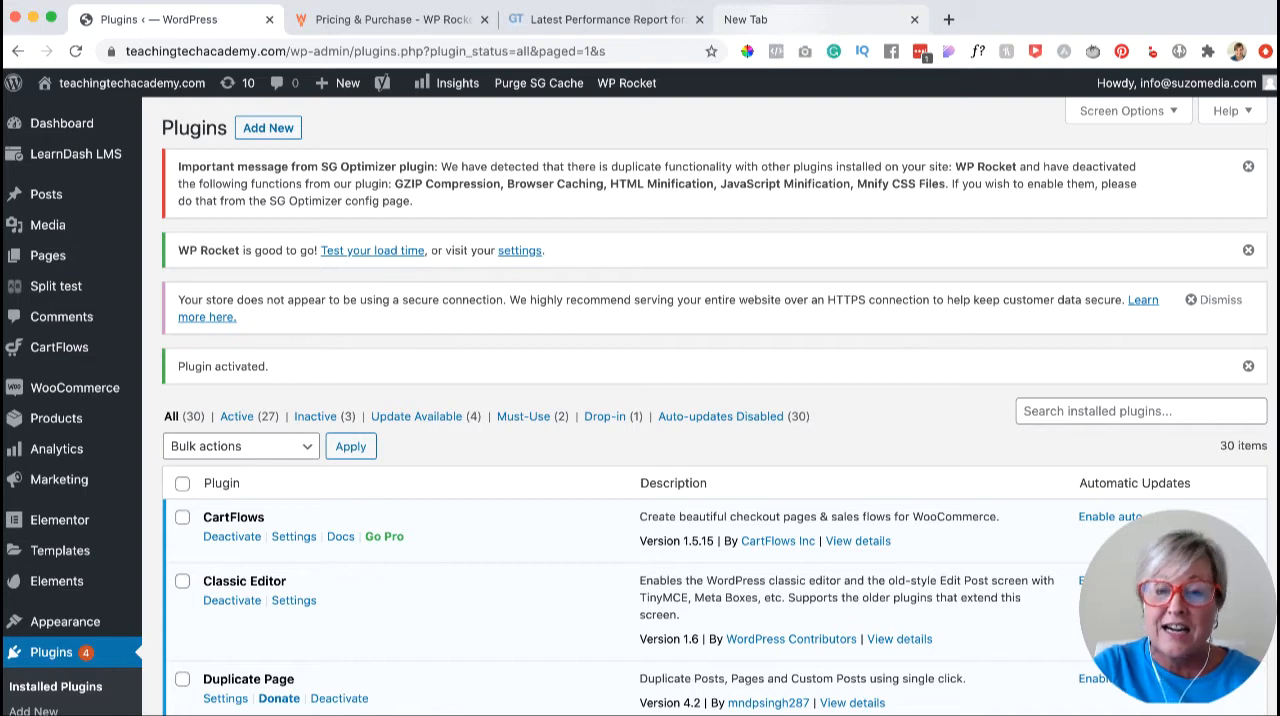
pyautogui.click(782, 20)
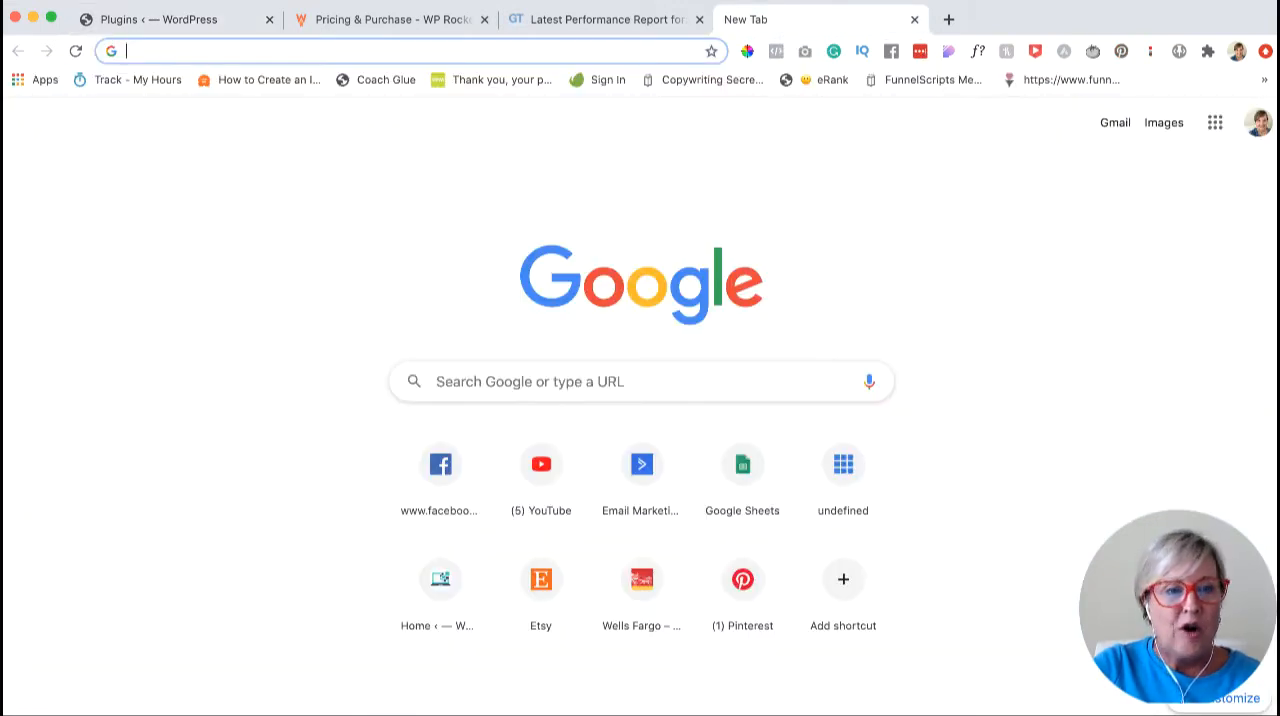
pyautogui.write('gt')
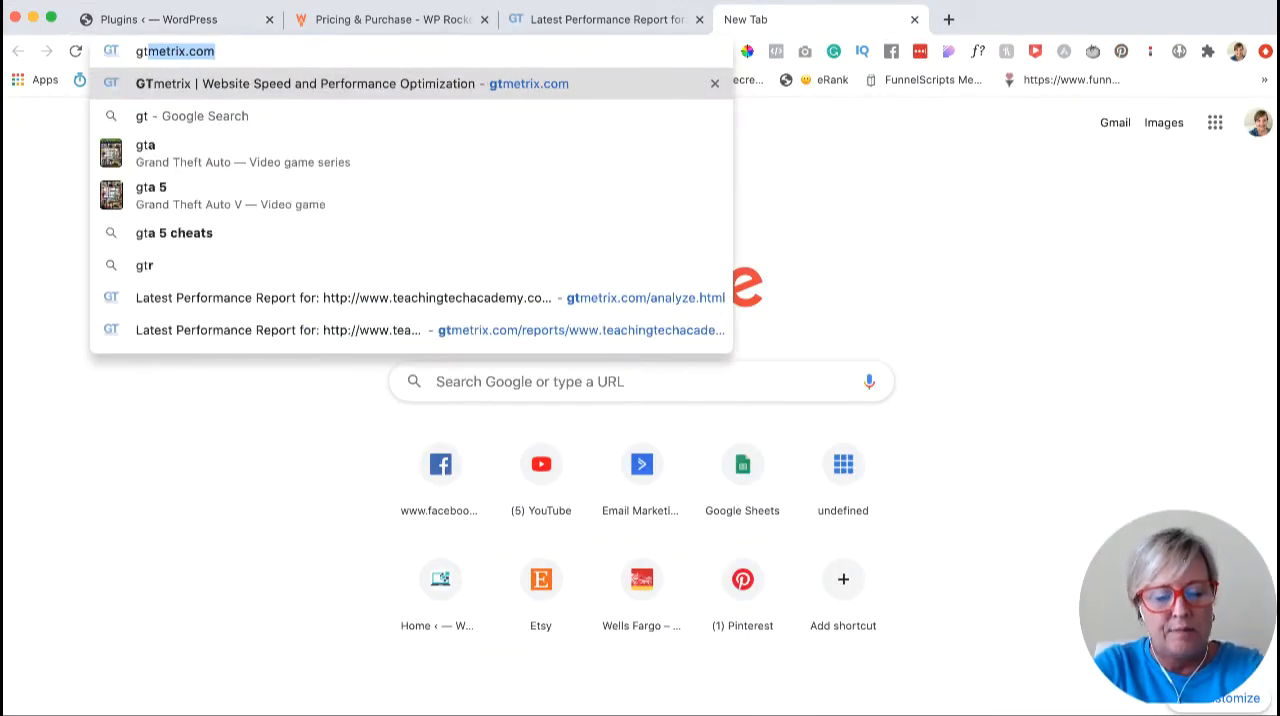
pyautogui.press('Return')
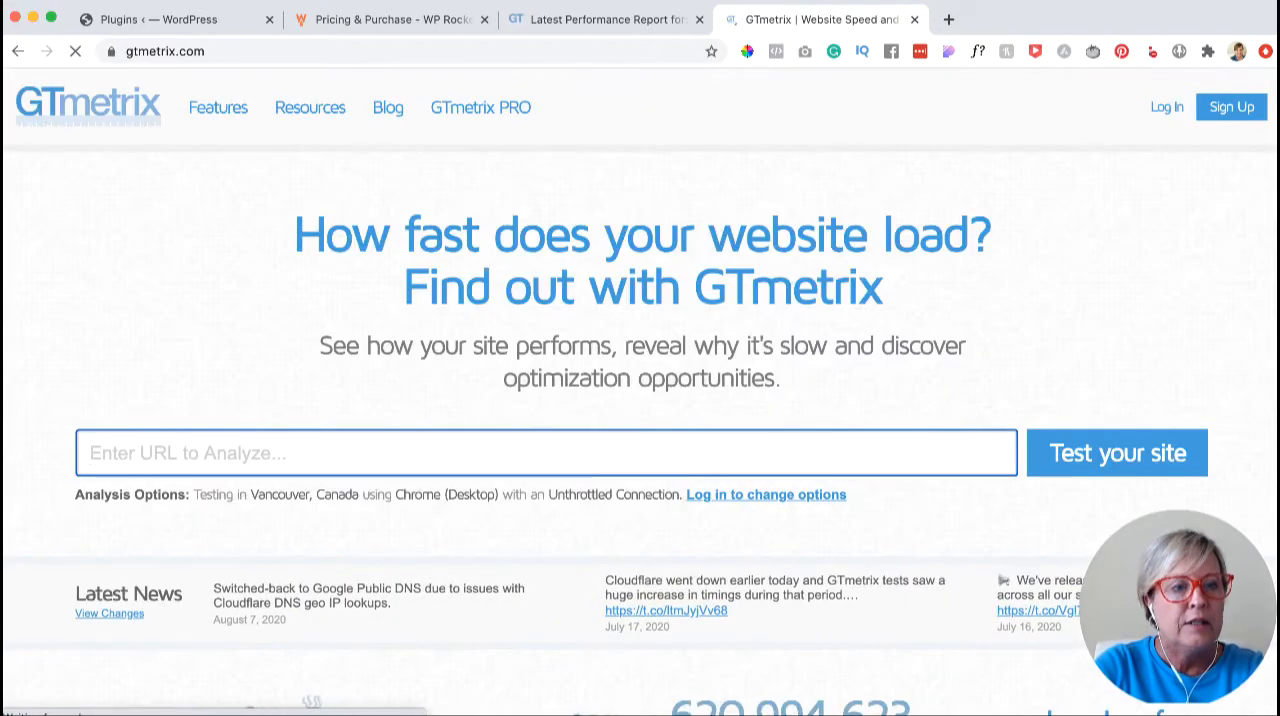
pyautogui.click(1100, 456)
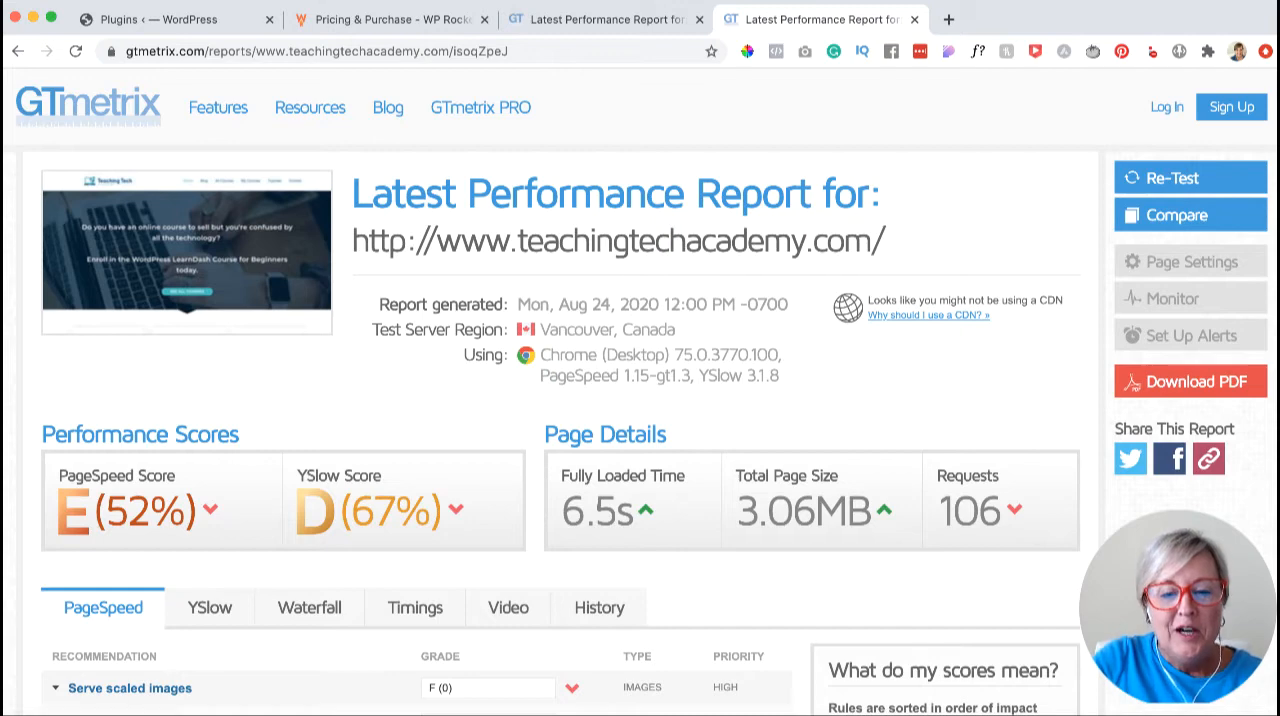
# - Compare the fully loaded time, page size, requests and scores between the earlier and the new GTmetrix reports
pyautogui.hotkey('ctrl', 'shift', 'Tab')
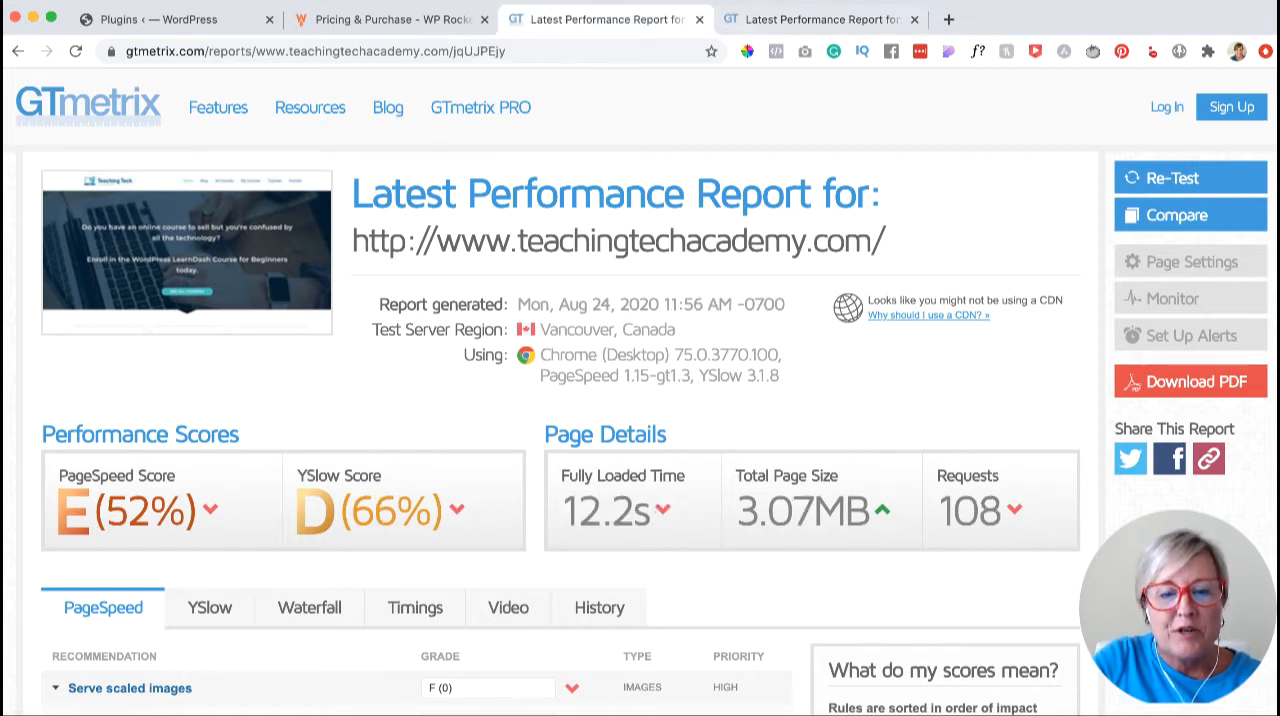
pyautogui.hotkey('ctrl', 'Tab')
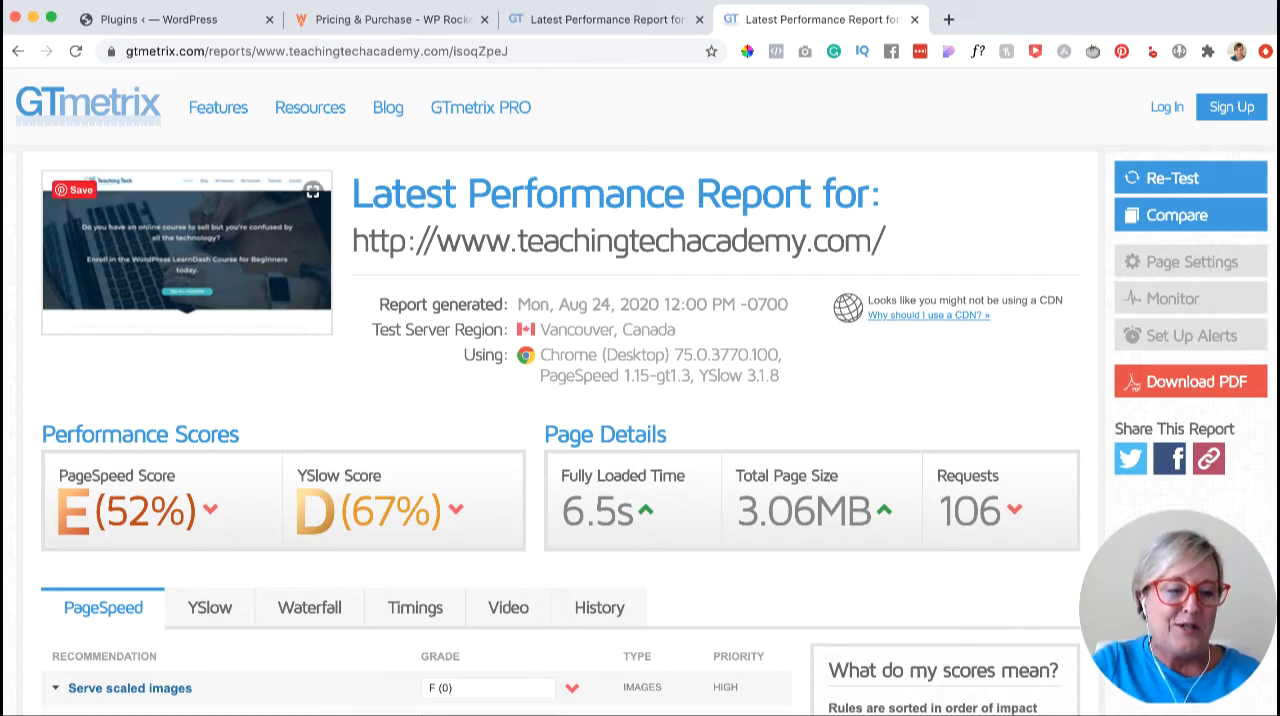
pyautogui.hotkey('ctrl', 'shift', 'Tab')
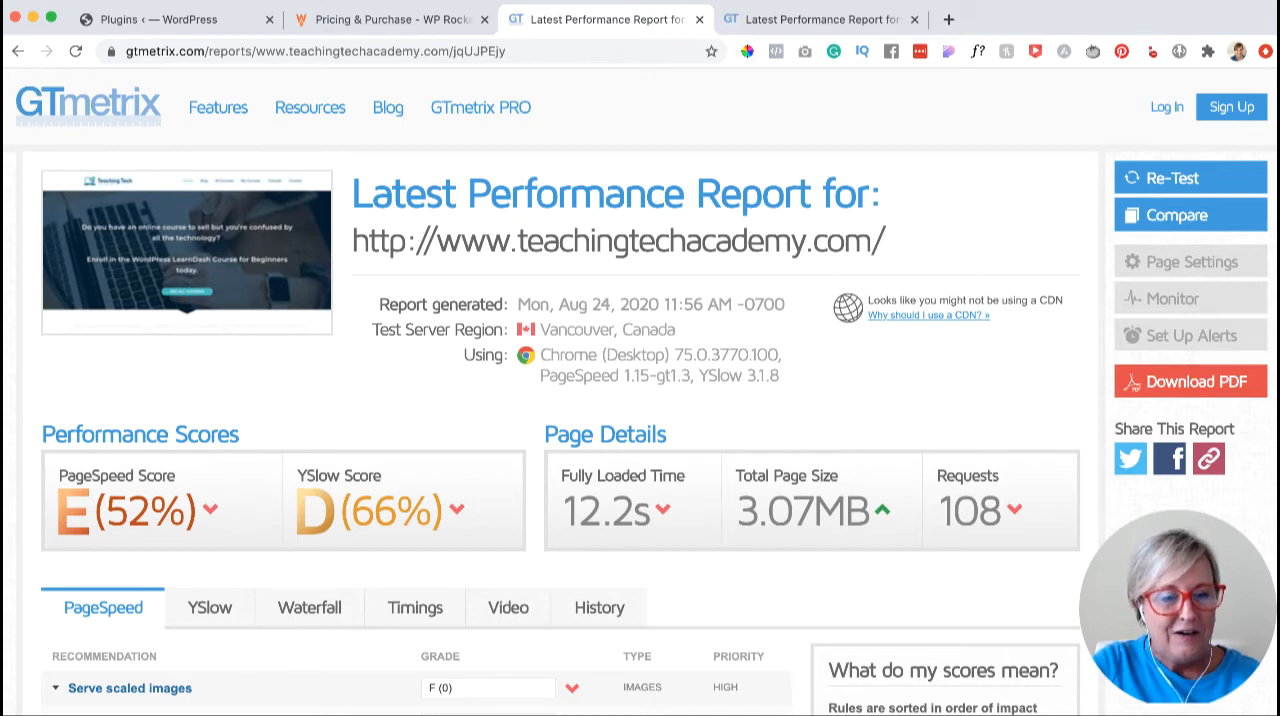
pyautogui.hotkey('ctrl', 'Tab')
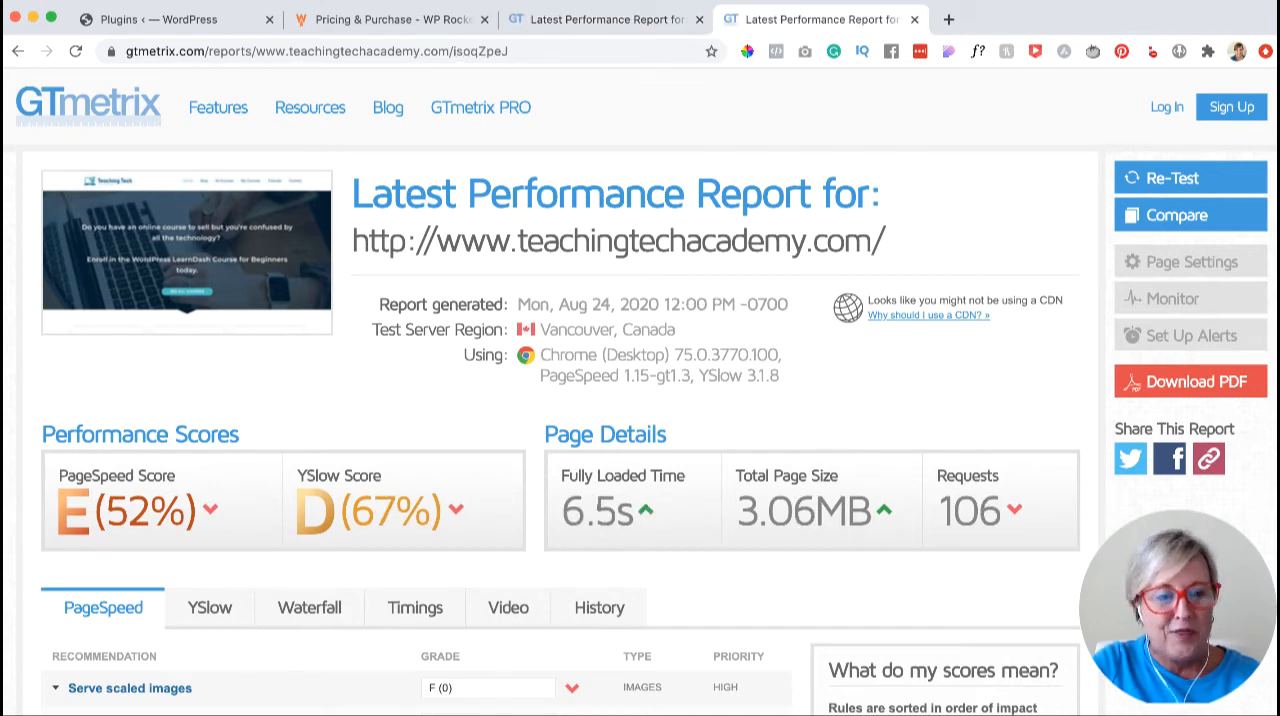
# - Examine the PageSpeed recommendations and their grades in the new GTmetrix report
pyautogui.scroll(-5, 640, 400)
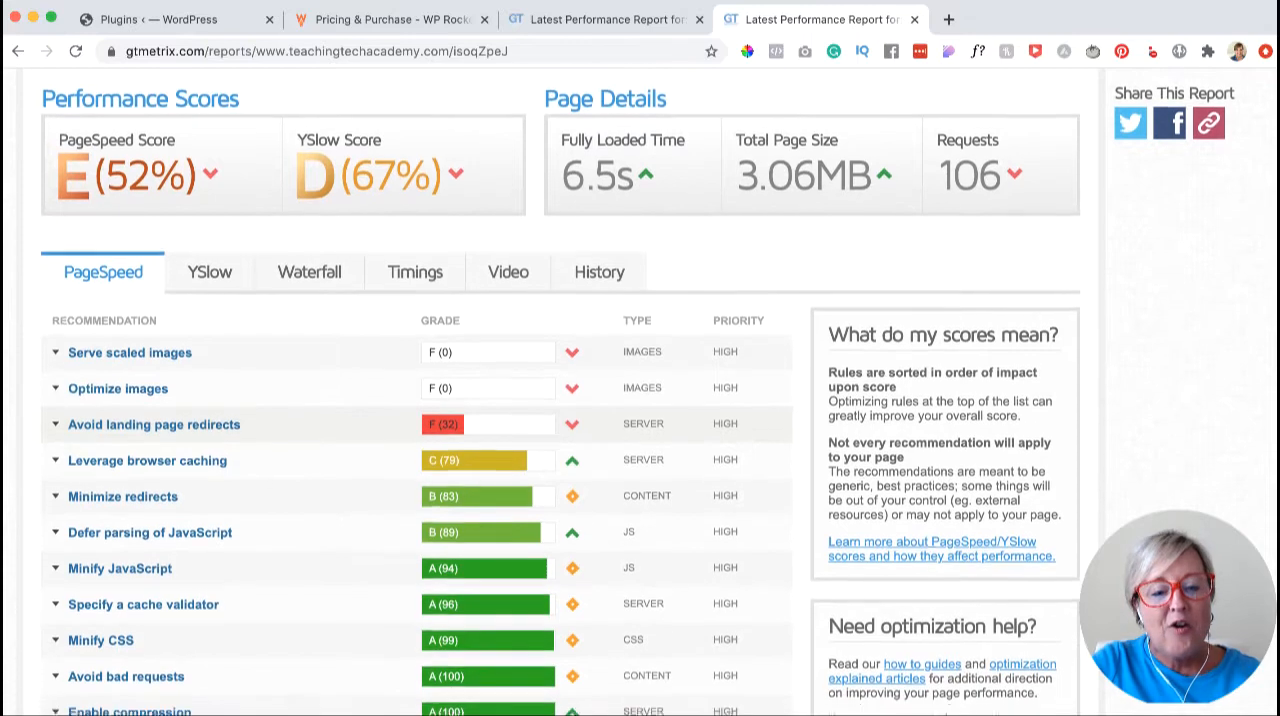
pyautogui.scroll(-2, 640, 400)
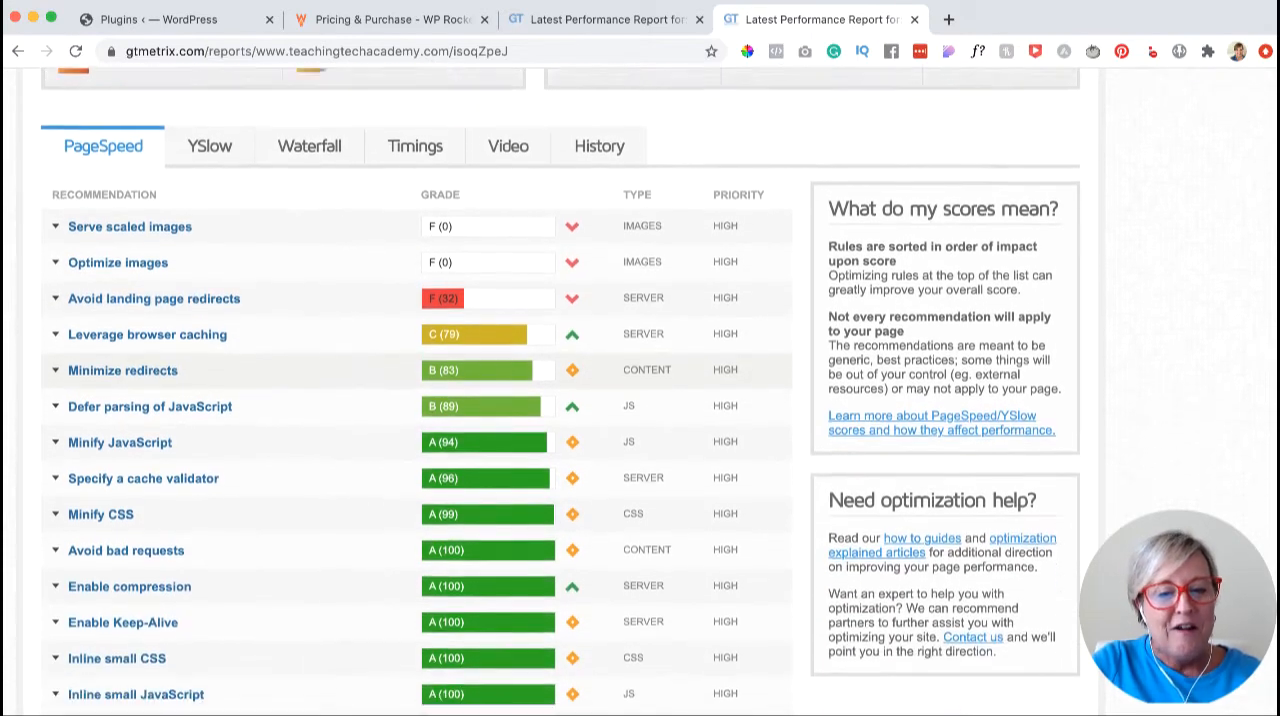
pyautogui.scroll(-3, 640, 400)
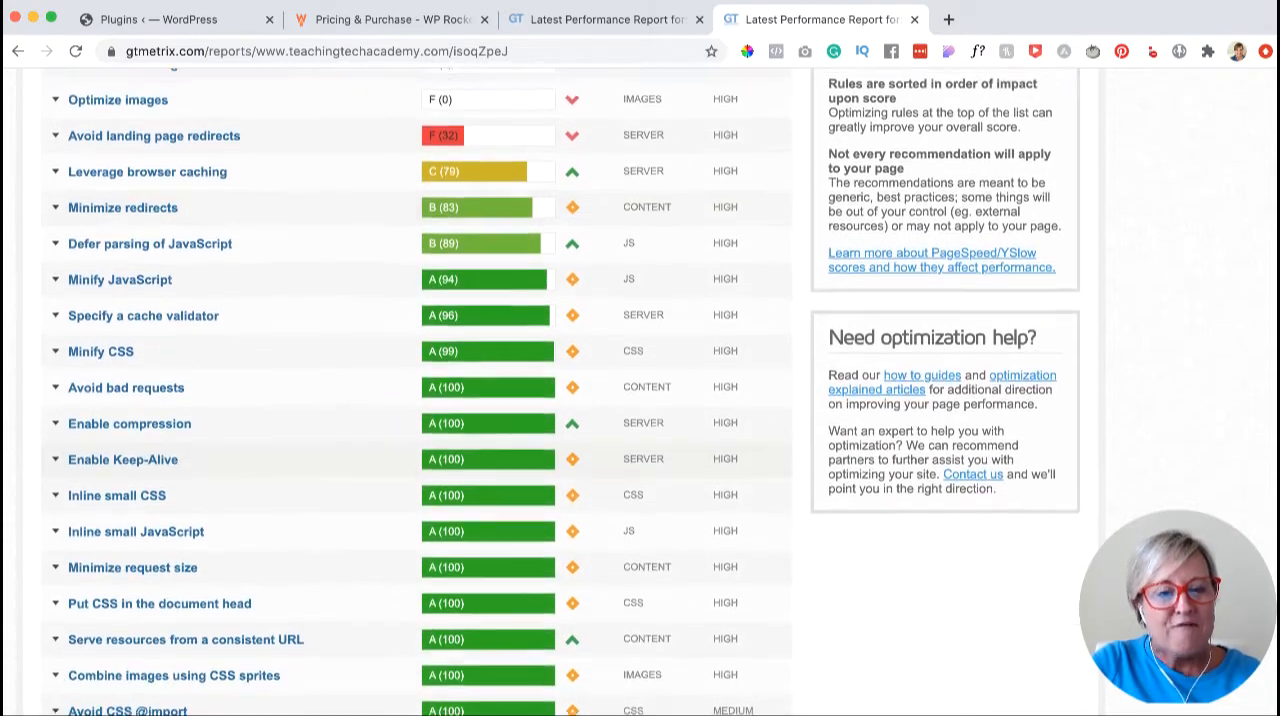
pyautogui.scroll(3, 640, 400)
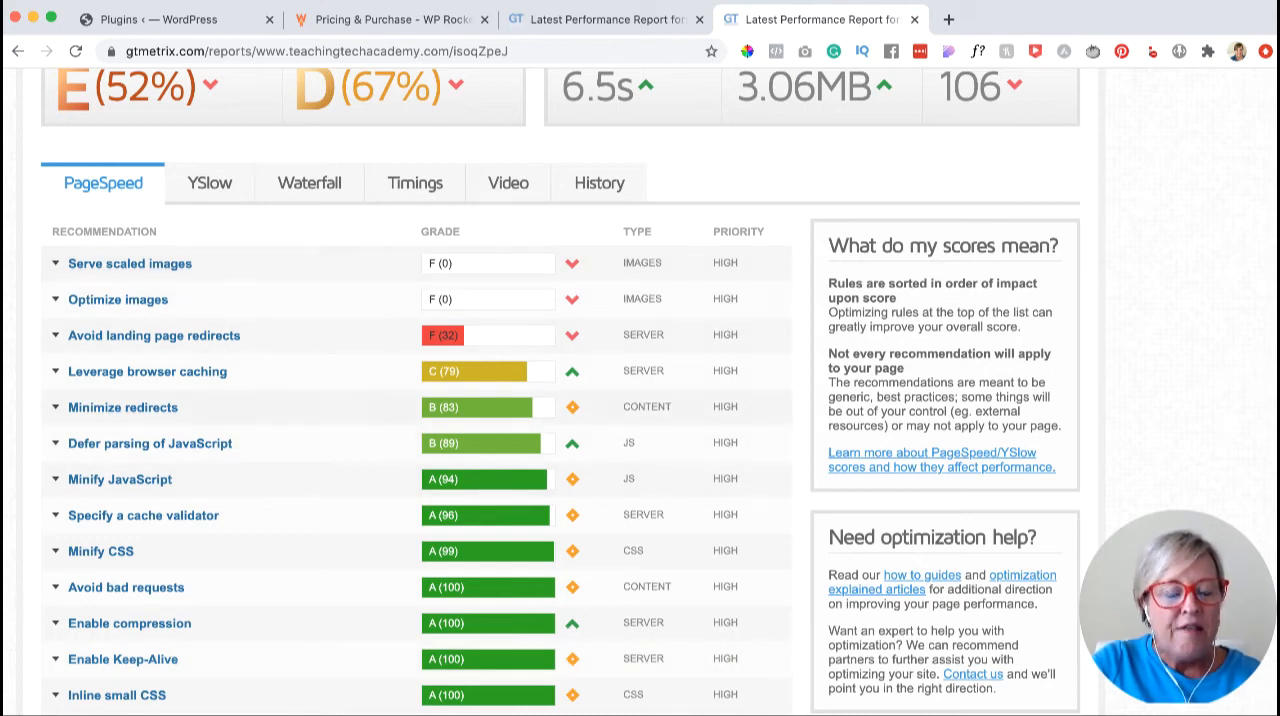
pyautogui.scroll(1, 560, 392)
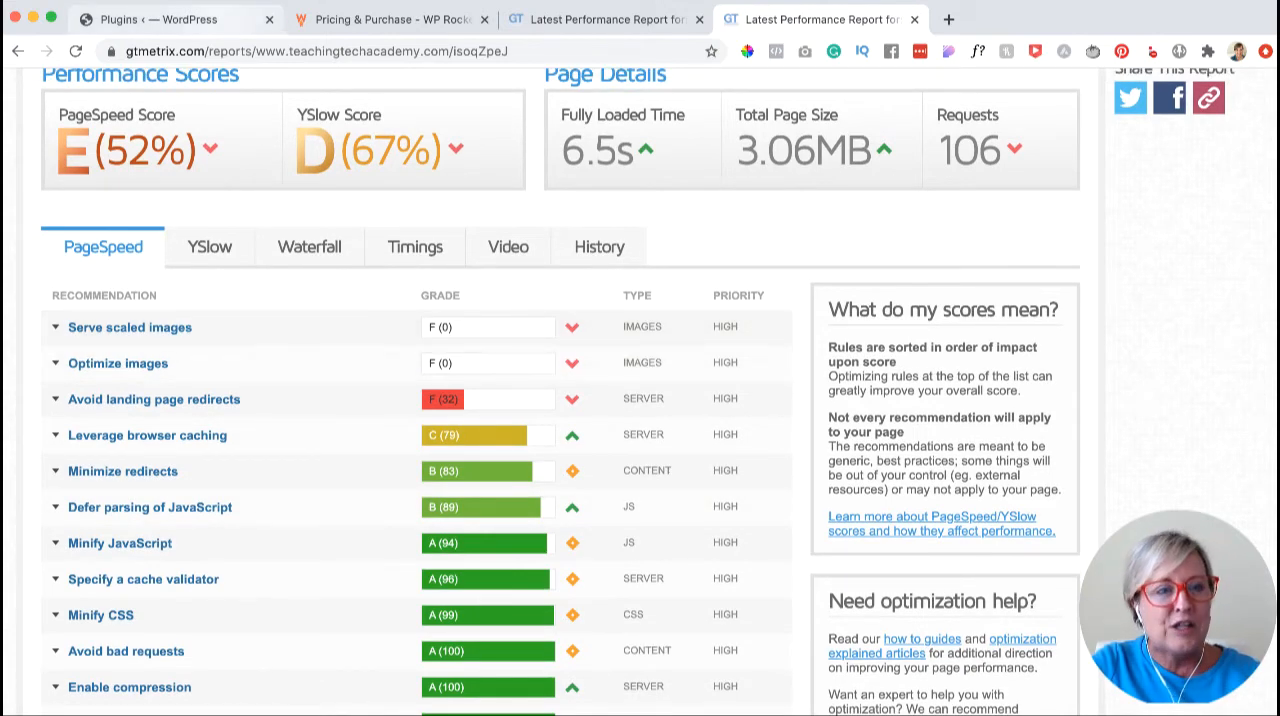
# - Switch back to the site's WordPress admin and open the WP Rocket settings
pyautogui.click(240, 20)
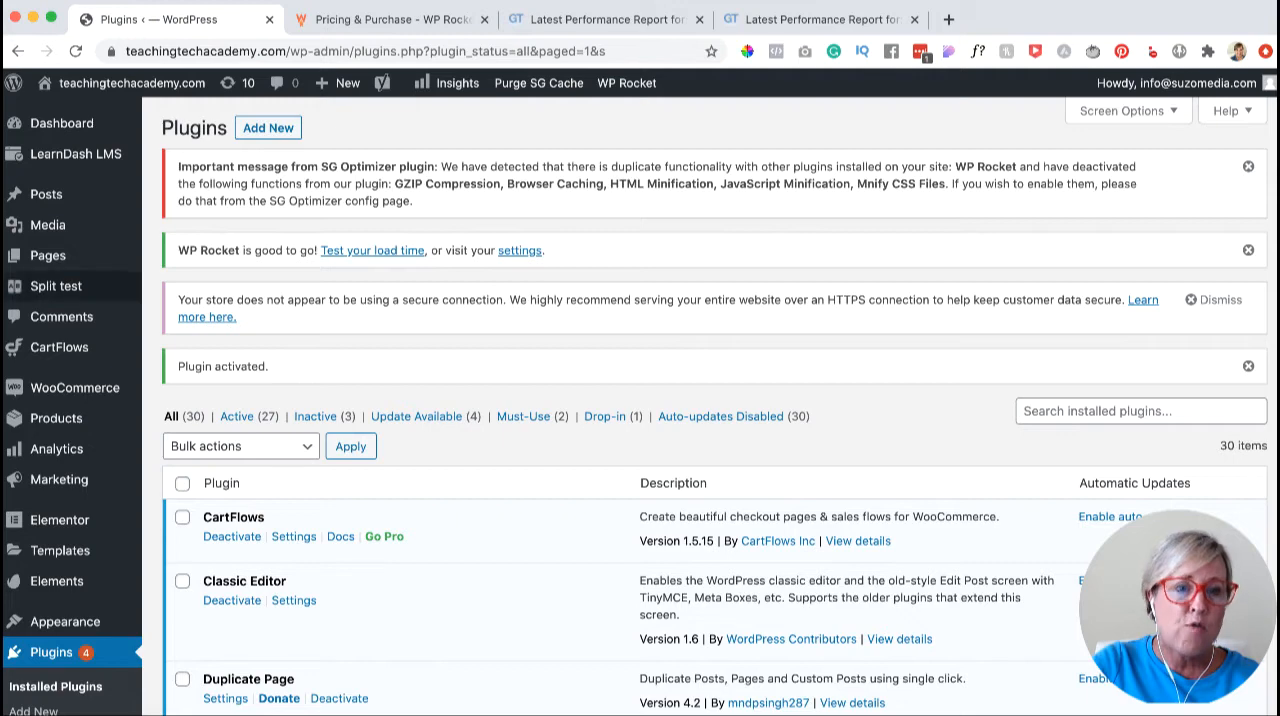
pyautogui.scroll(-5, 200, 450)
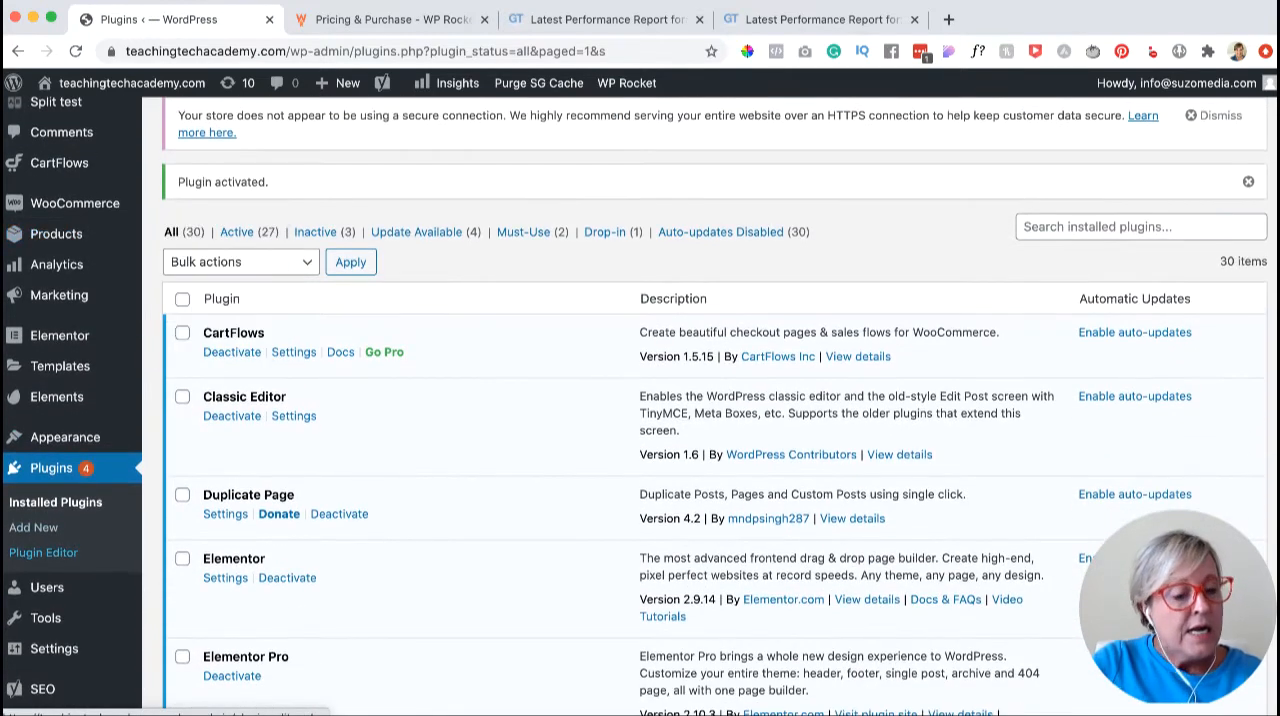
pyautogui.scroll(-1, 640, 406)
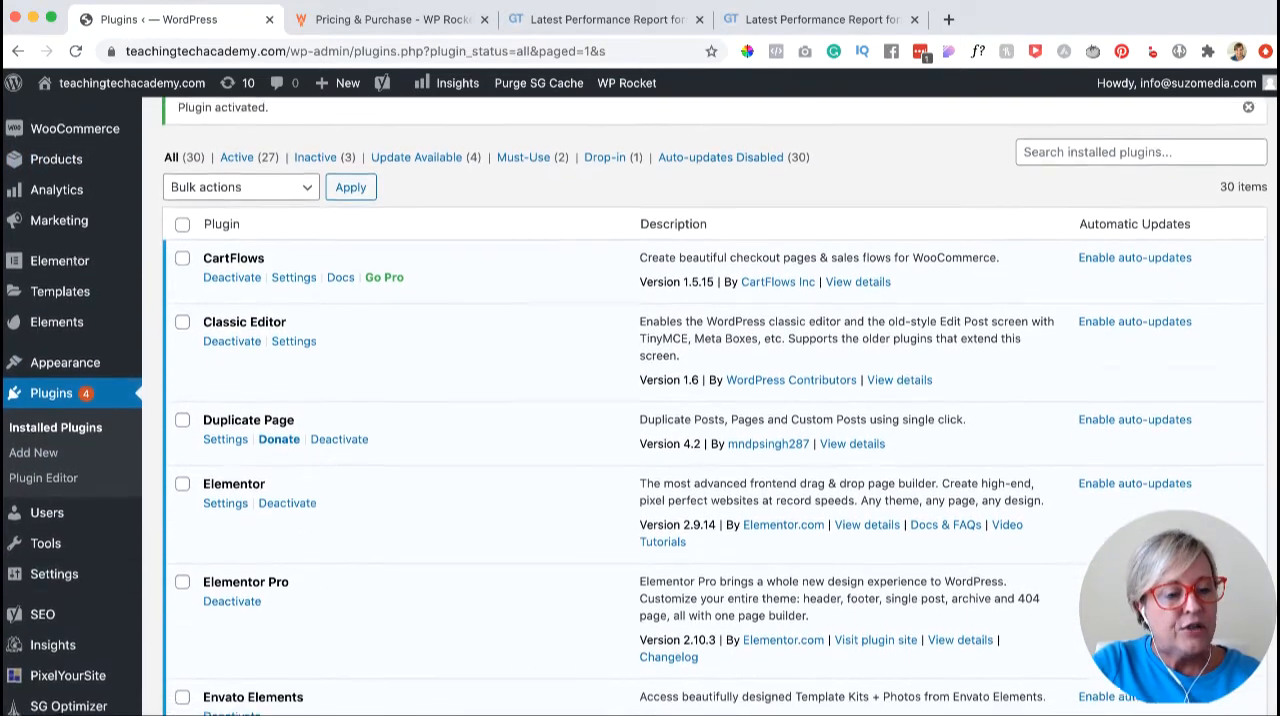
pyautogui.moveTo(54, 571)
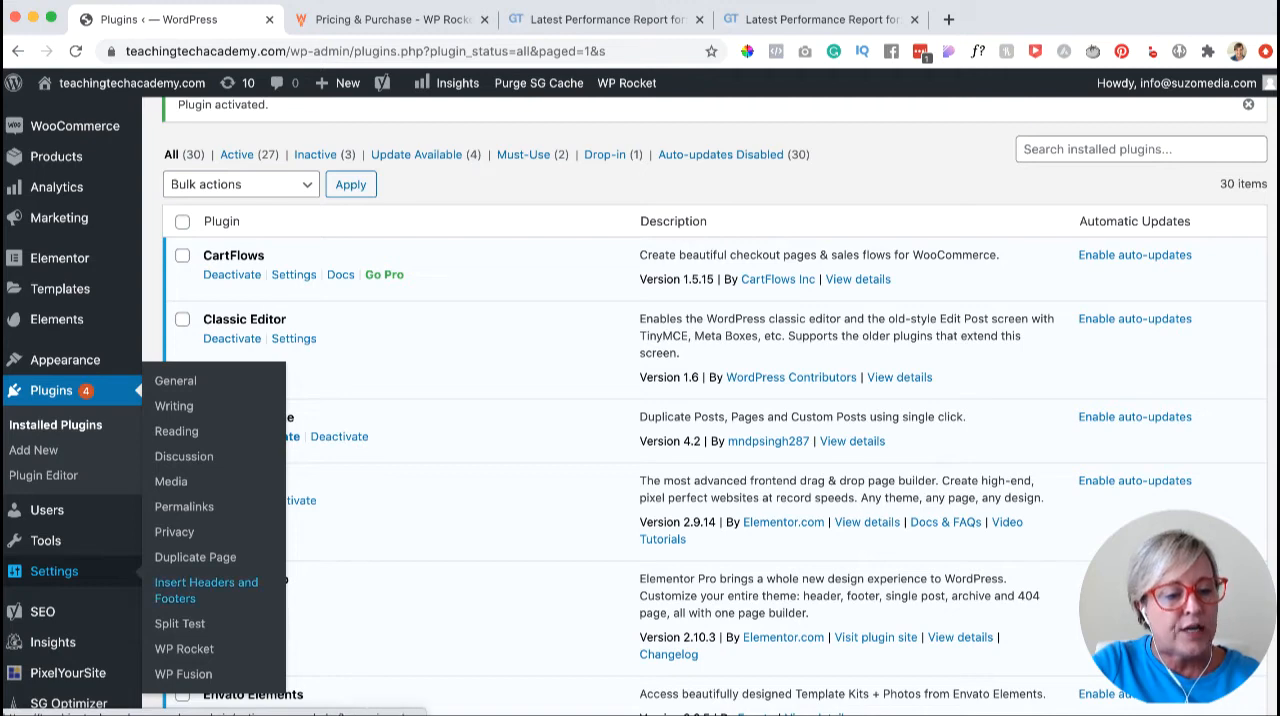
pyautogui.click(184, 649)
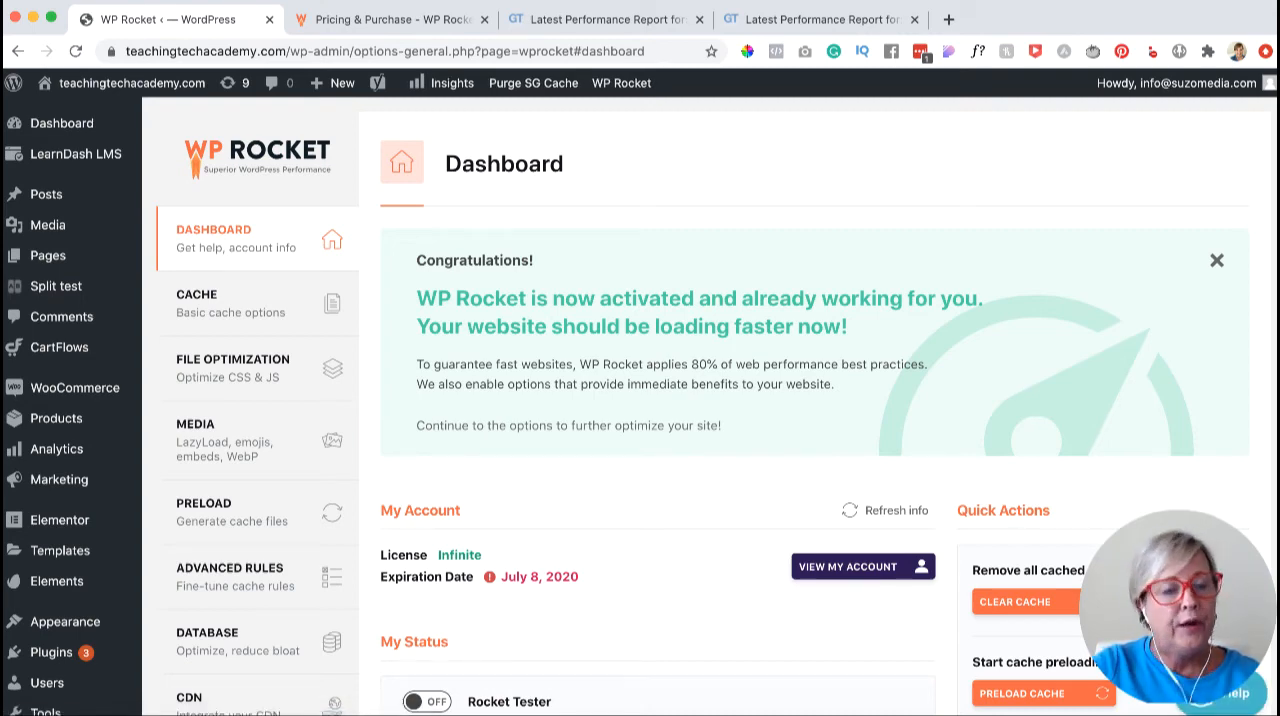
# - Examine the WP Rocket dashboard's account, status, quick actions, getting started and frequently asked questions sections
pyautogui.scroll(-3, 640, 400)
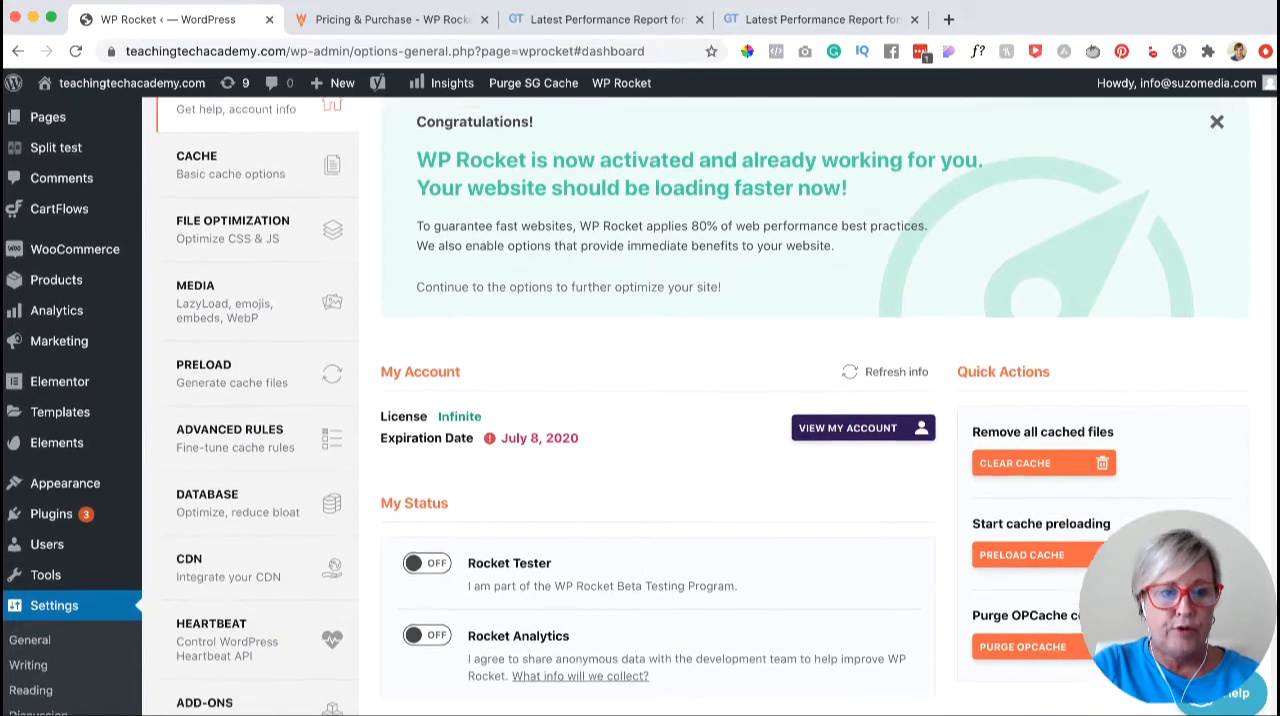
pyautogui.scroll(-2, 640, 400)
pyautogui.scroll(-2, 640, 400)
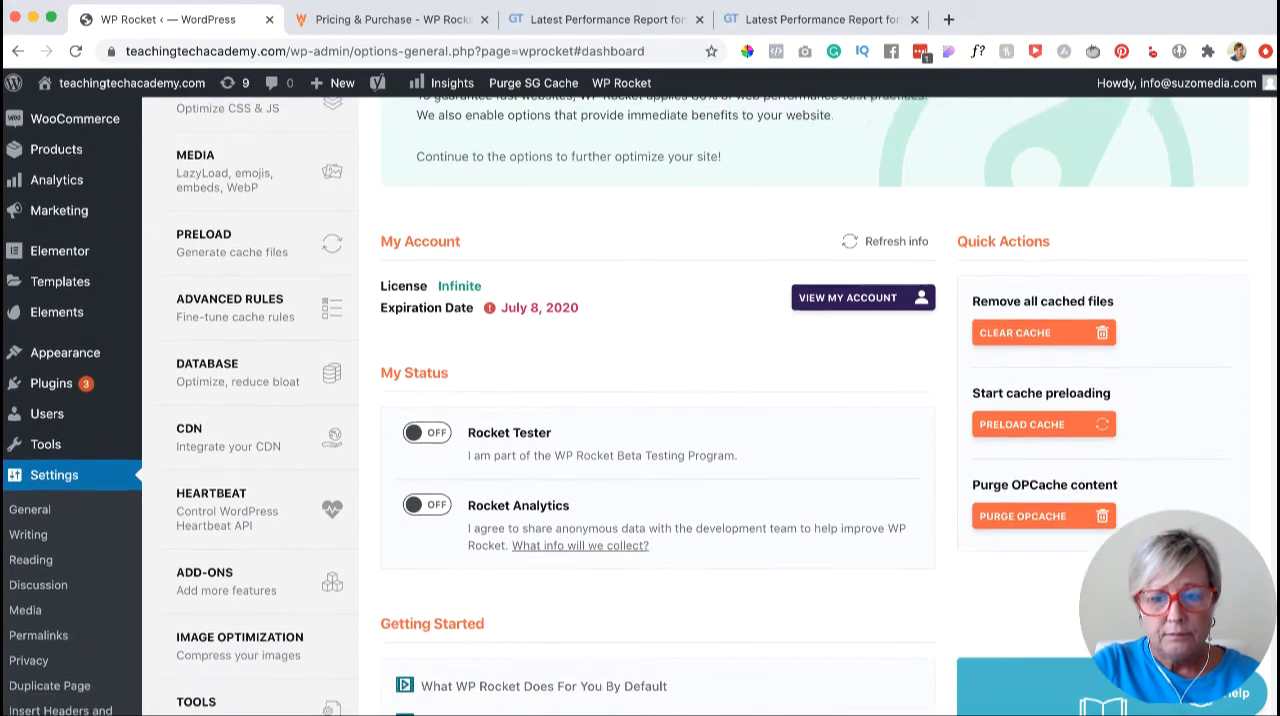
pyautogui.scroll(-4, 640, 400)
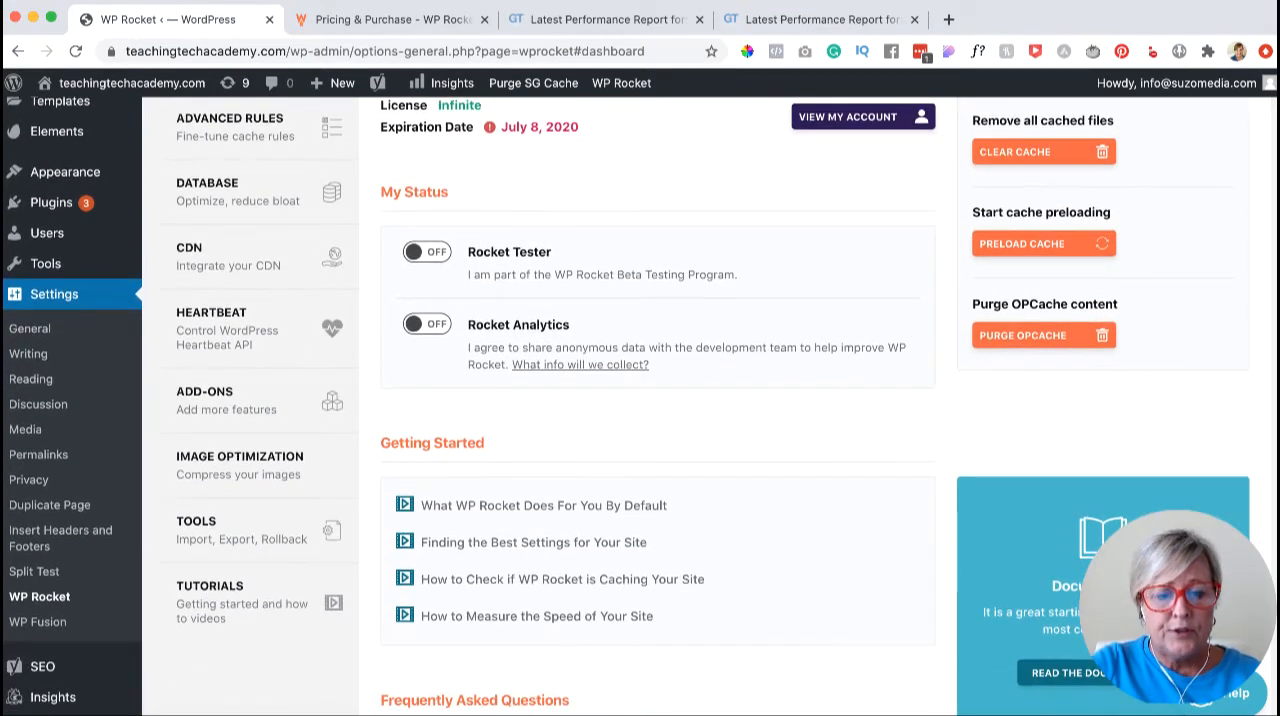
pyautogui.scroll(-5, 640, 400)
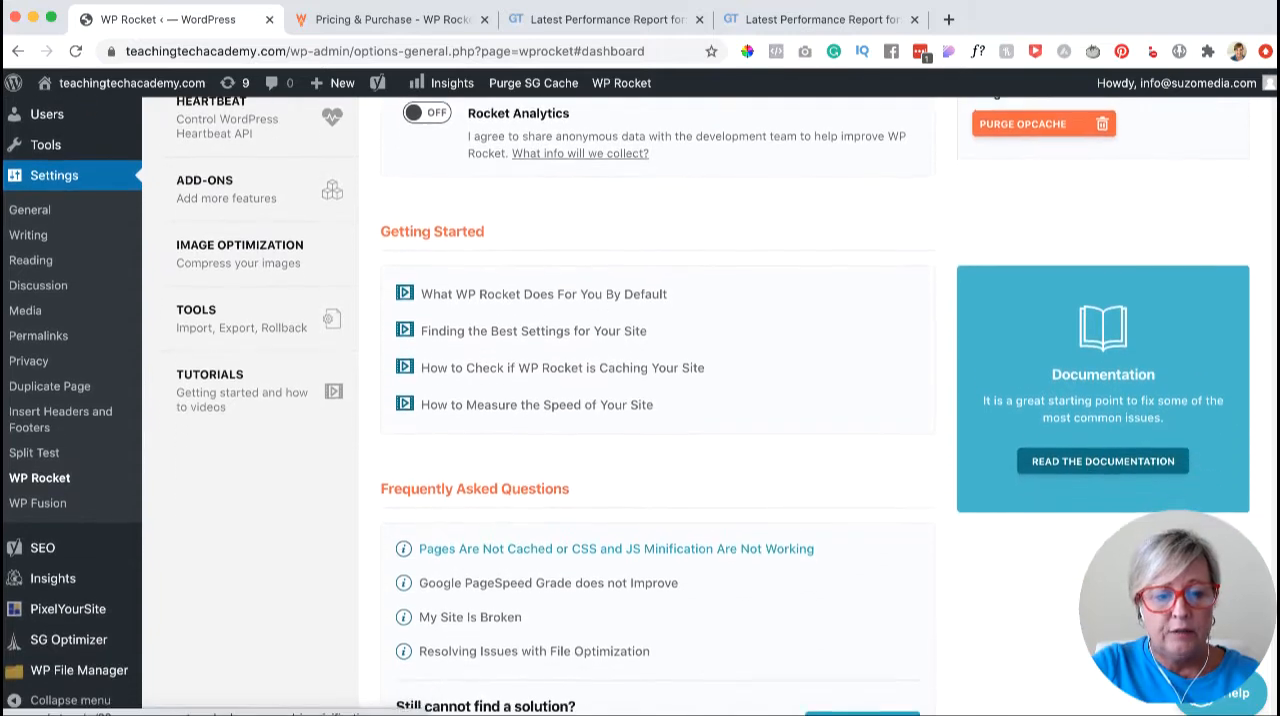
pyautogui.scroll(-2, 640, 400)
pyautogui.scroll(8, 640, 400)
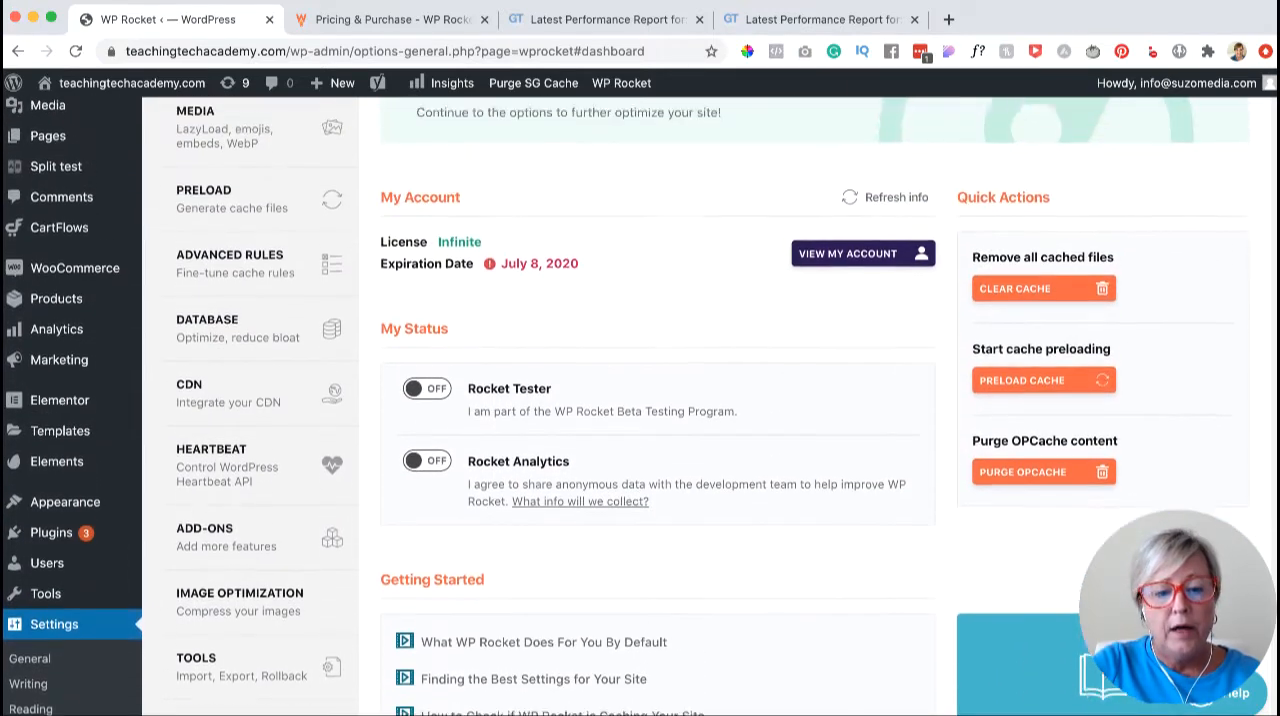
pyautogui.scroll(5, 640, 400)
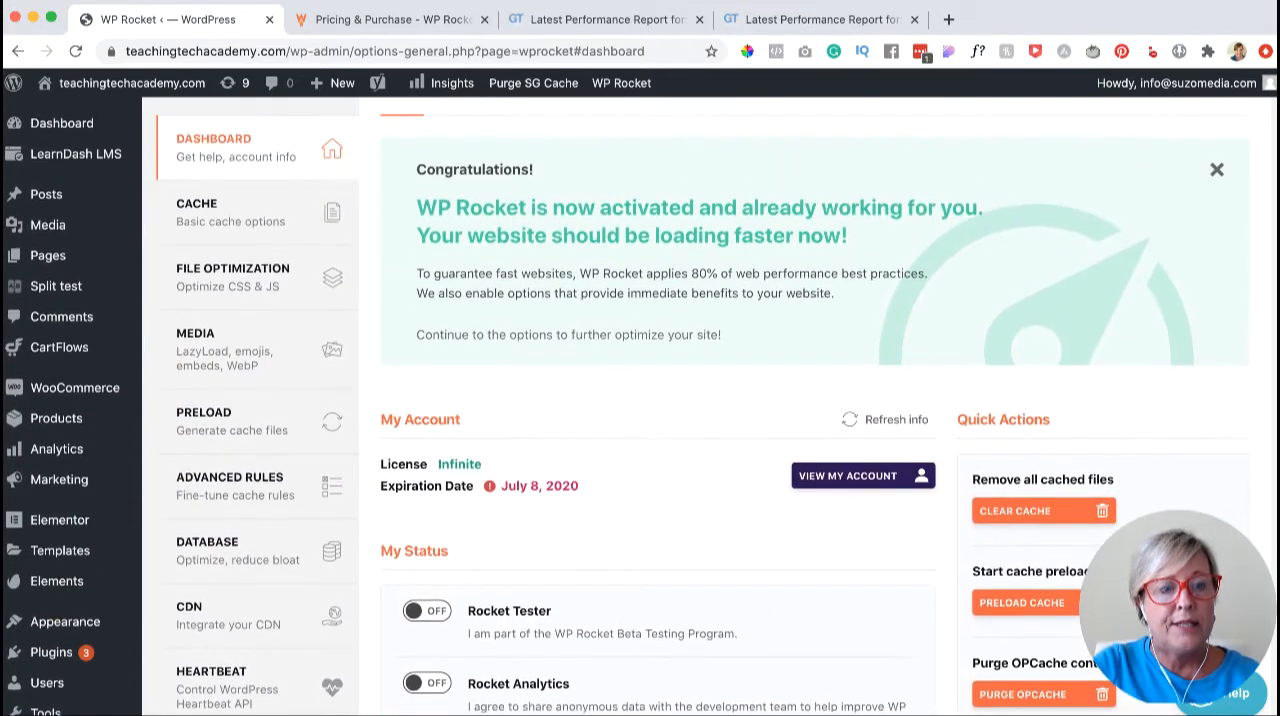
pyautogui.scroll(2, 640, 400)
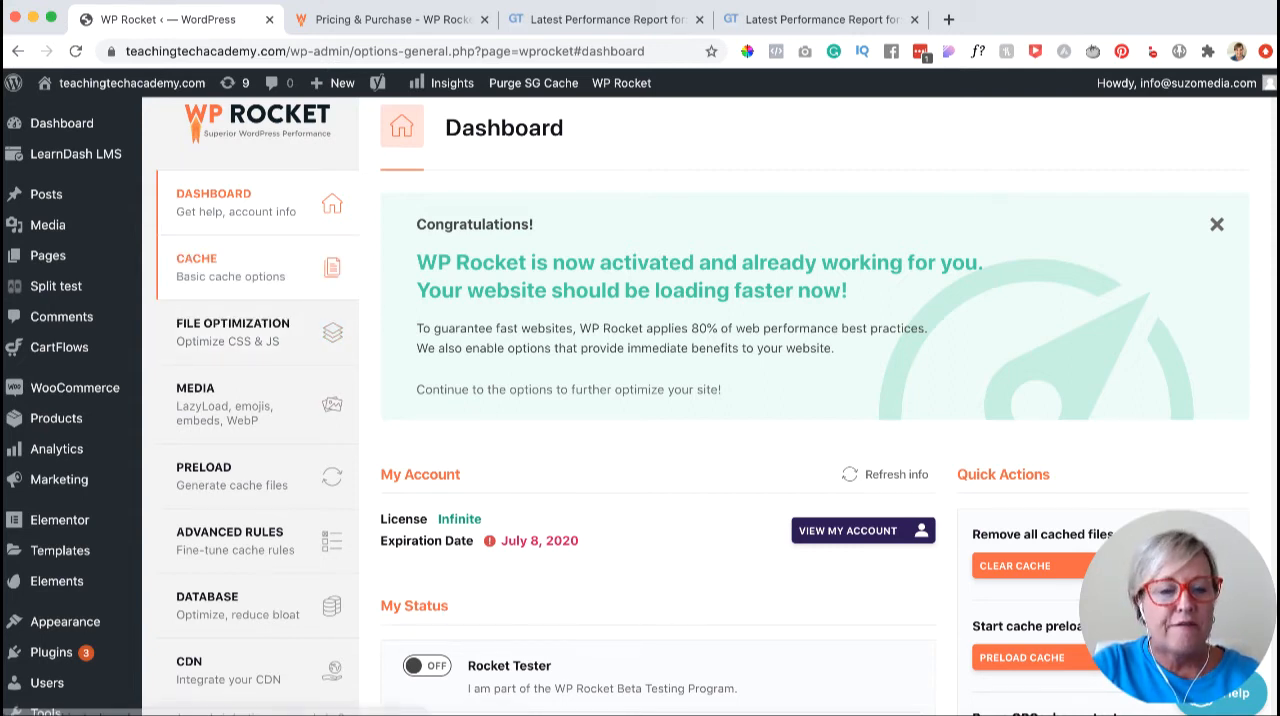
# - Open WP Rocket's basic cache options and enable separate cache files for mobile devices
pyautogui.click(220, 266)
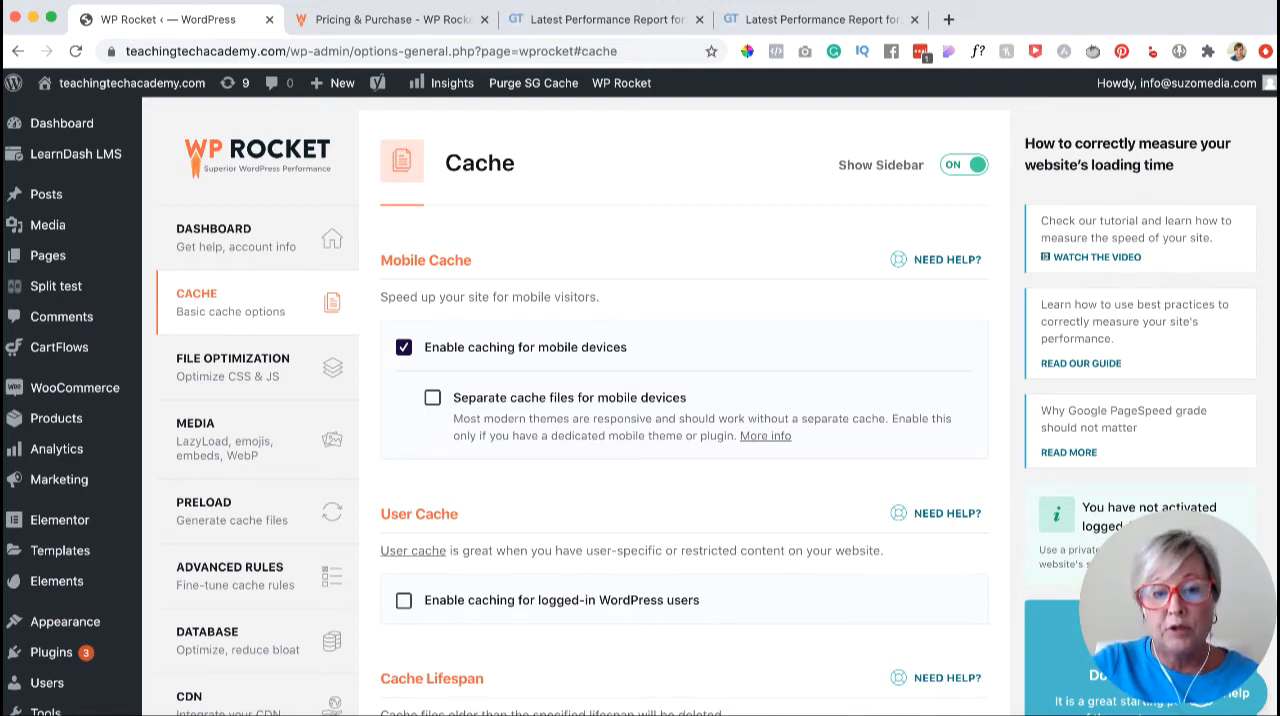
pyautogui.click(433, 398)
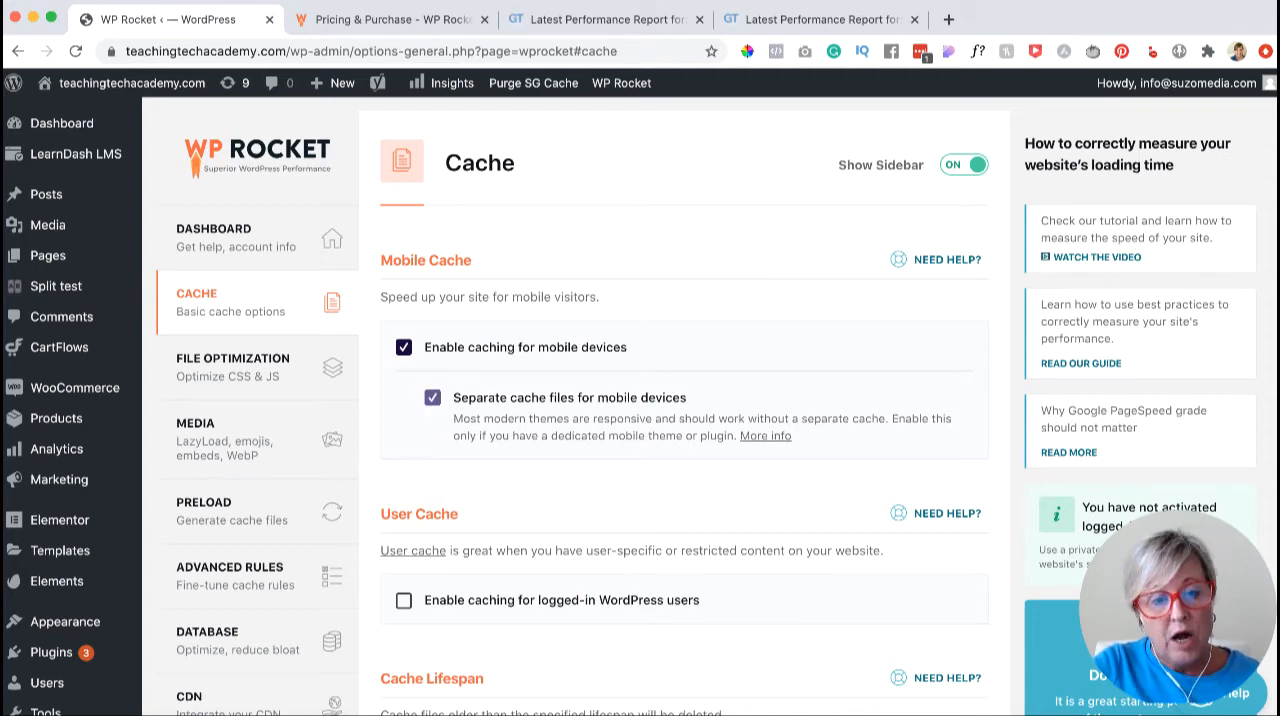
# - Try cache lifespans of 8 and 12 hours for the global cache and return the value to 10 hours
pyautogui.scroll(-3, 640, 400)
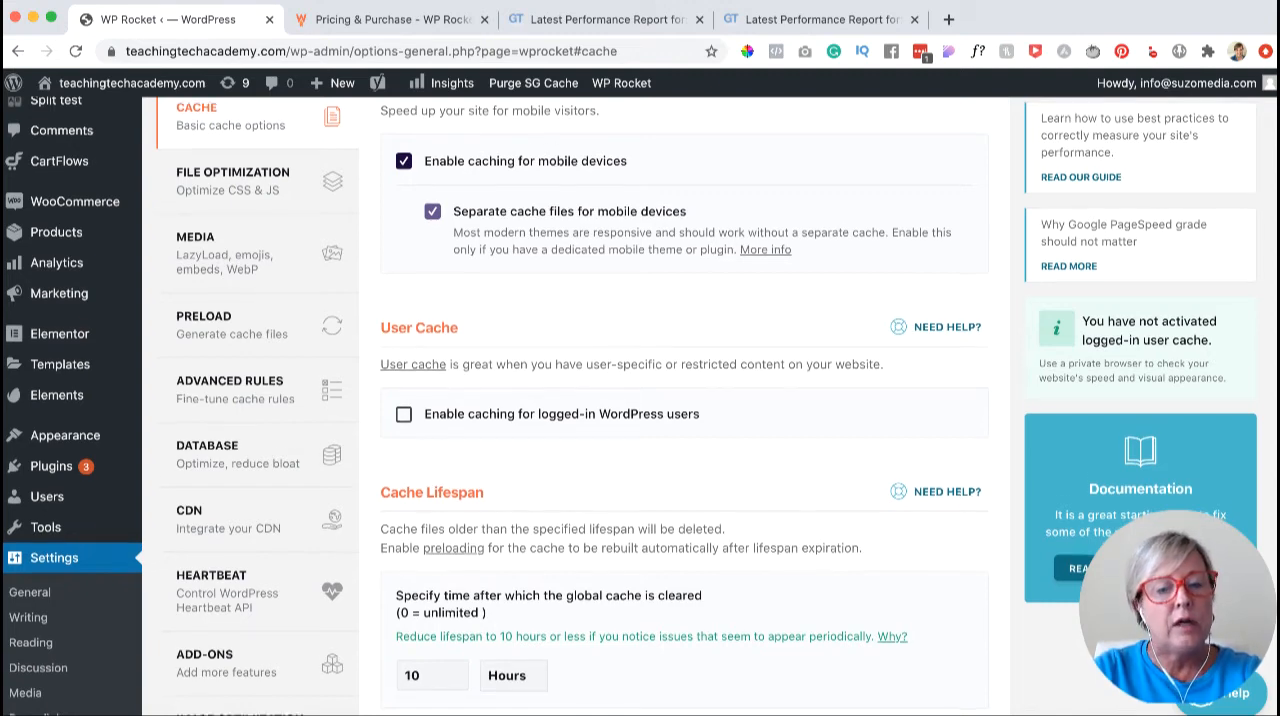
pyautogui.scroll(-3, 680, 400)
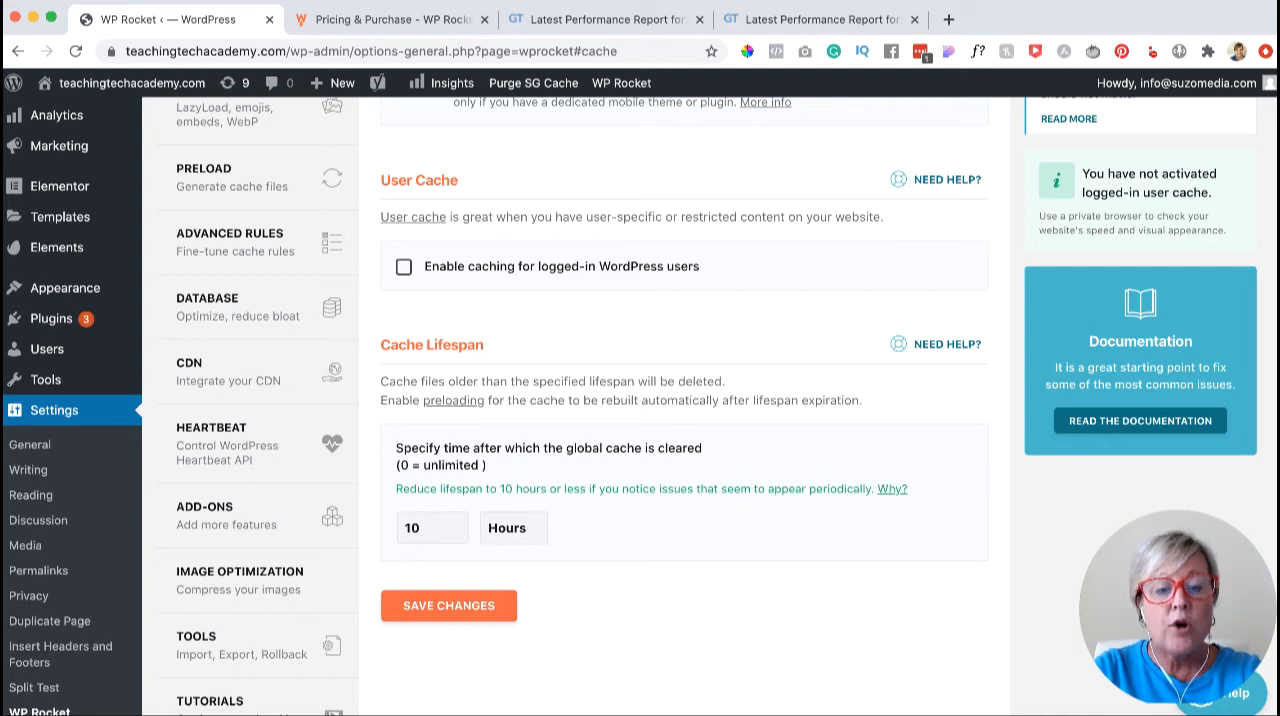
pyautogui.scroll(-4, 430, 338)
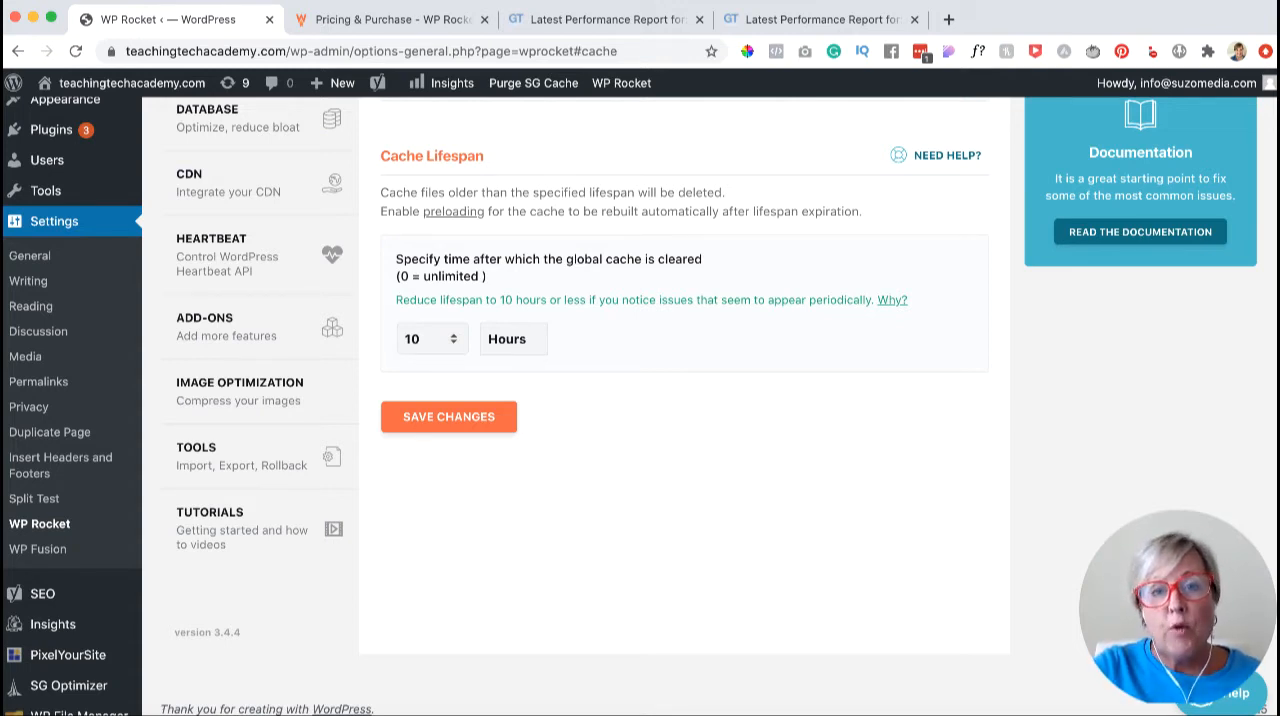
pyautogui.click(454, 342)
pyautogui.click(454, 342)
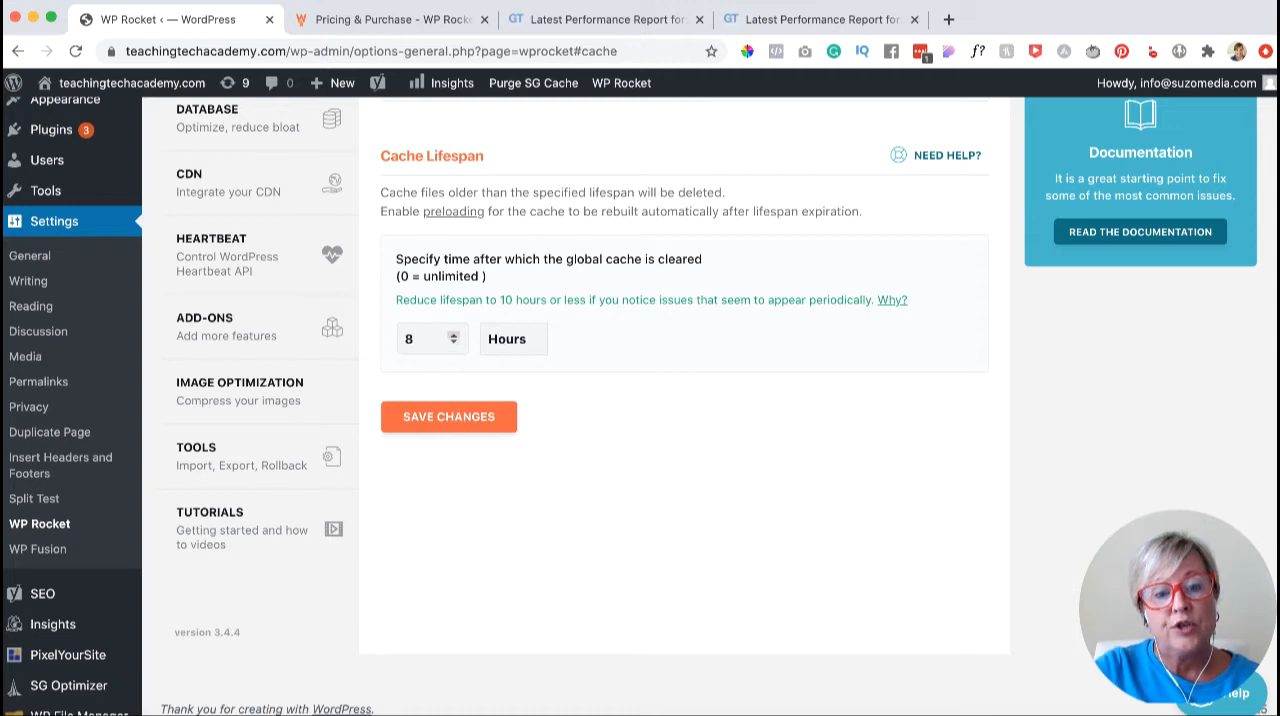
pyautogui.click(454, 335)
pyautogui.click(454, 335)
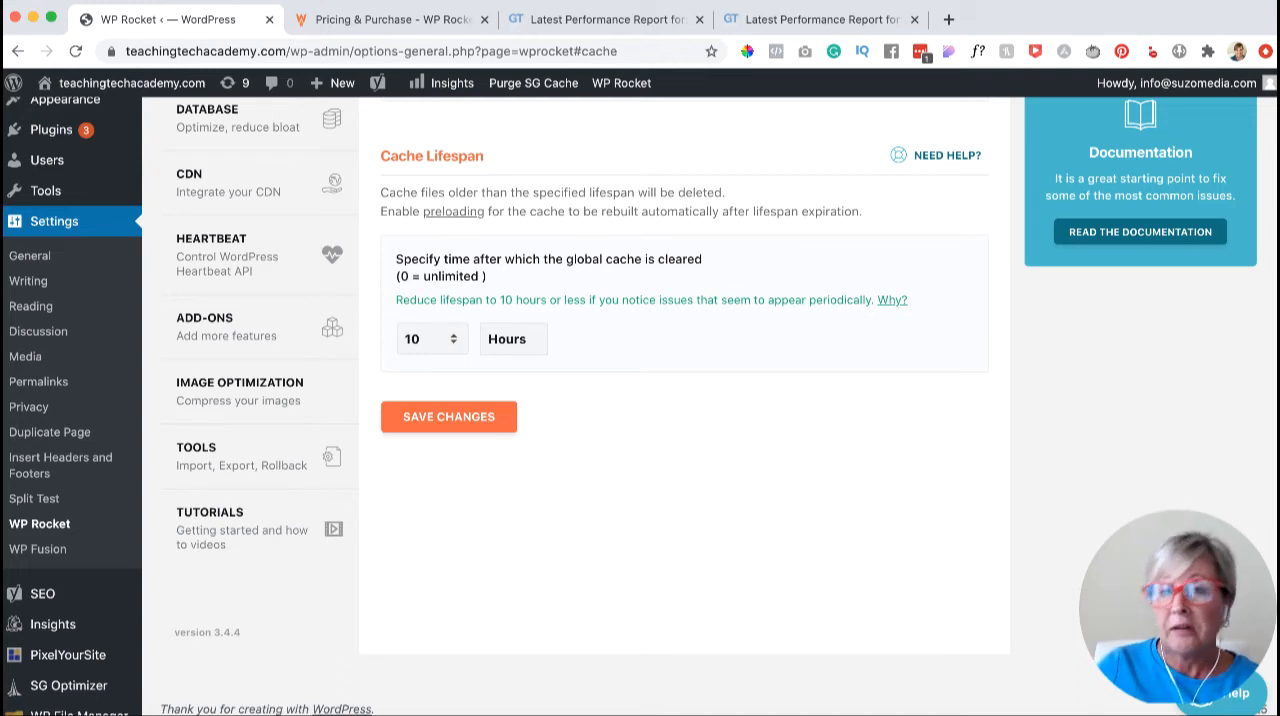
pyautogui.click(454, 335)
pyautogui.click(454, 335)
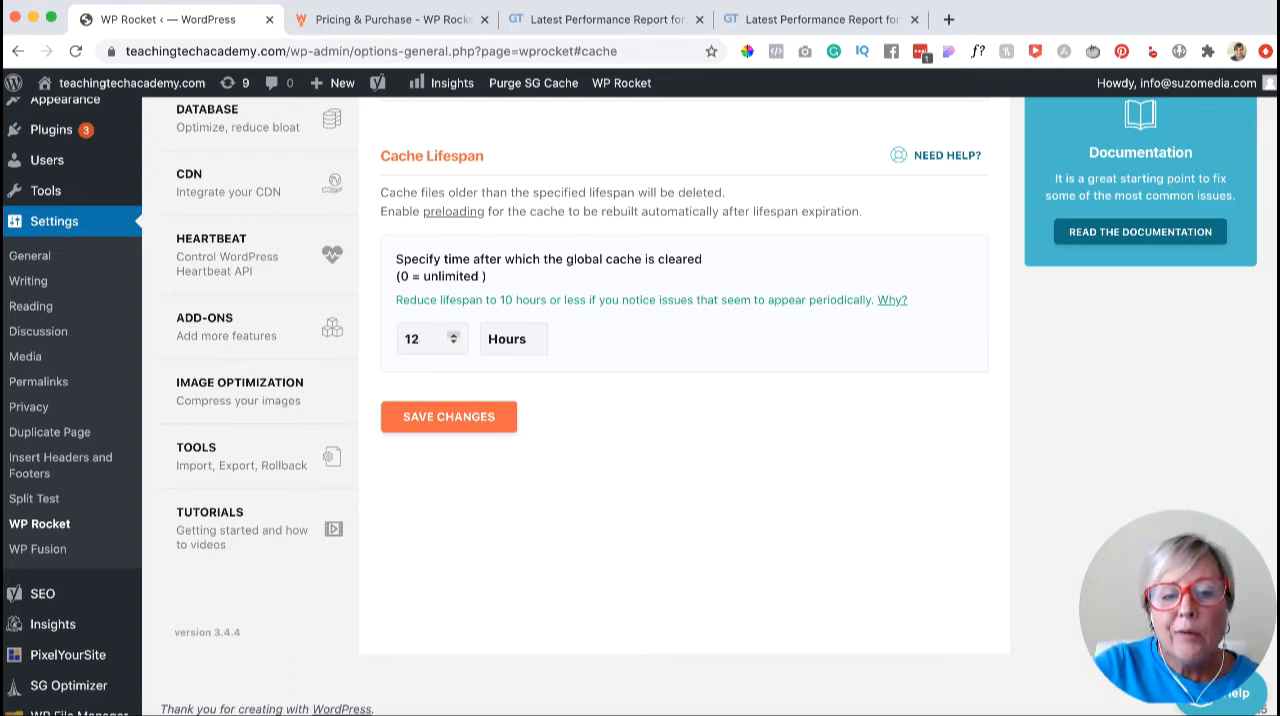
pyautogui.click(454, 342)
pyautogui.click(454, 342)
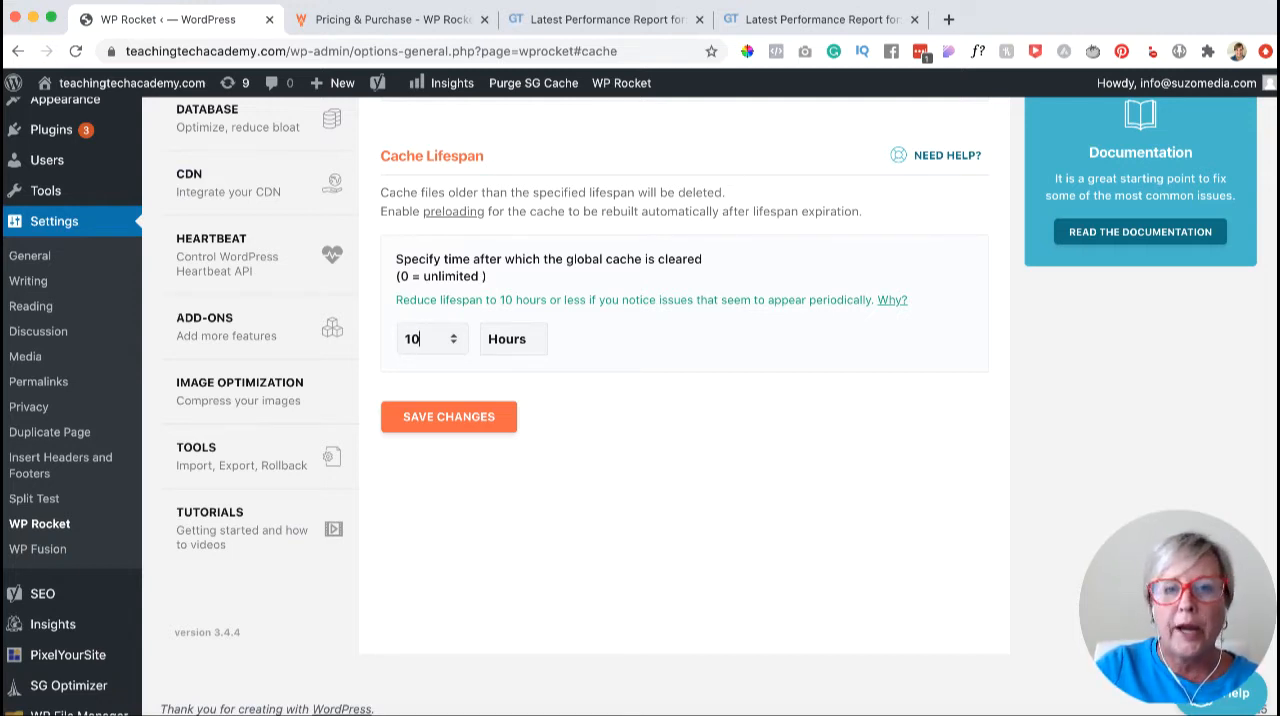
# - Save the changes made to the WP Rocket cache settings
pyautogui.scroll(1, 640, 400)
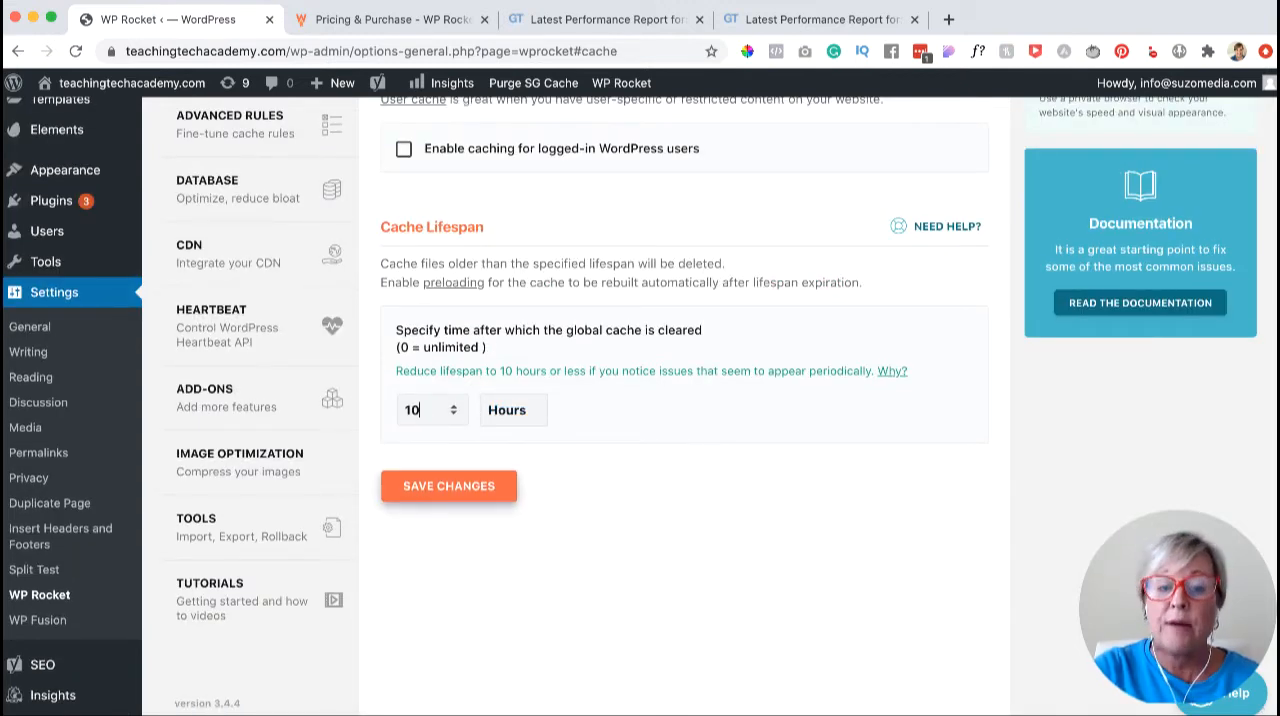
pyautogui.click(449, 486)
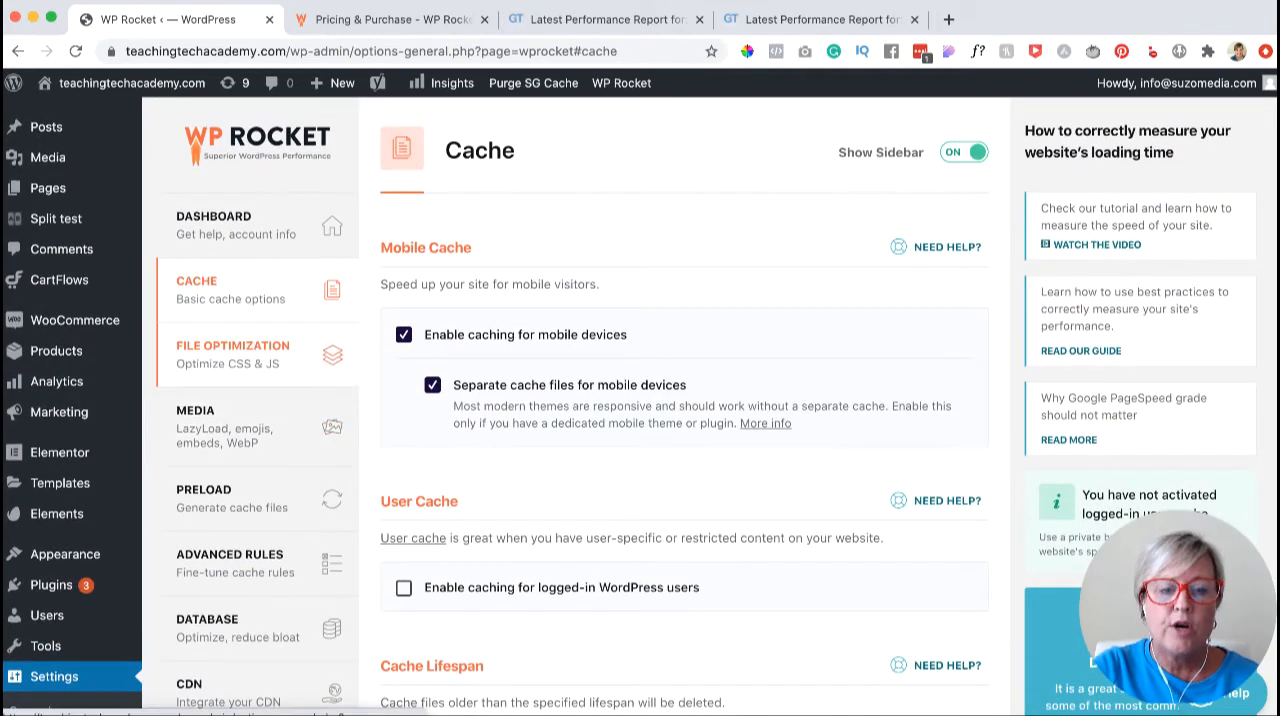
# - In the File Optimization settings, enable Minify HTML and Remove query strings from static resources
pyautogui.click(232, 354)
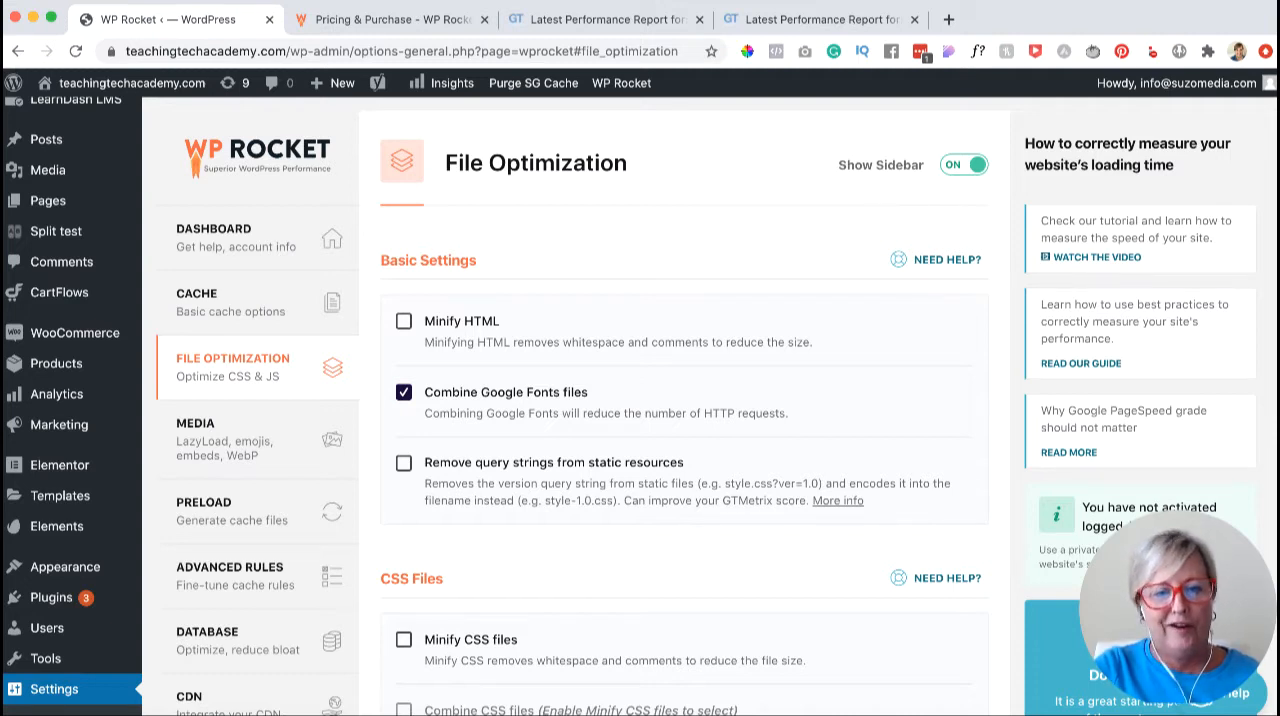
pyautogui.click(404, 321)
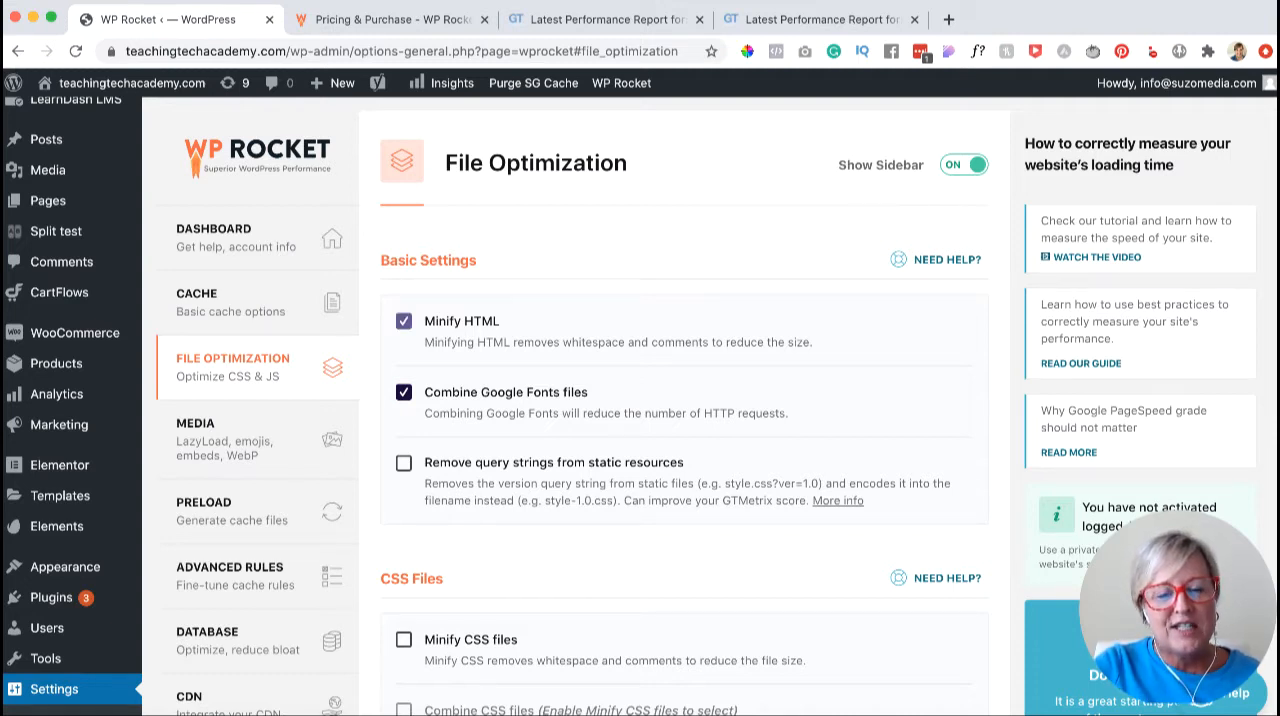
pyautogui.click(404, 463)
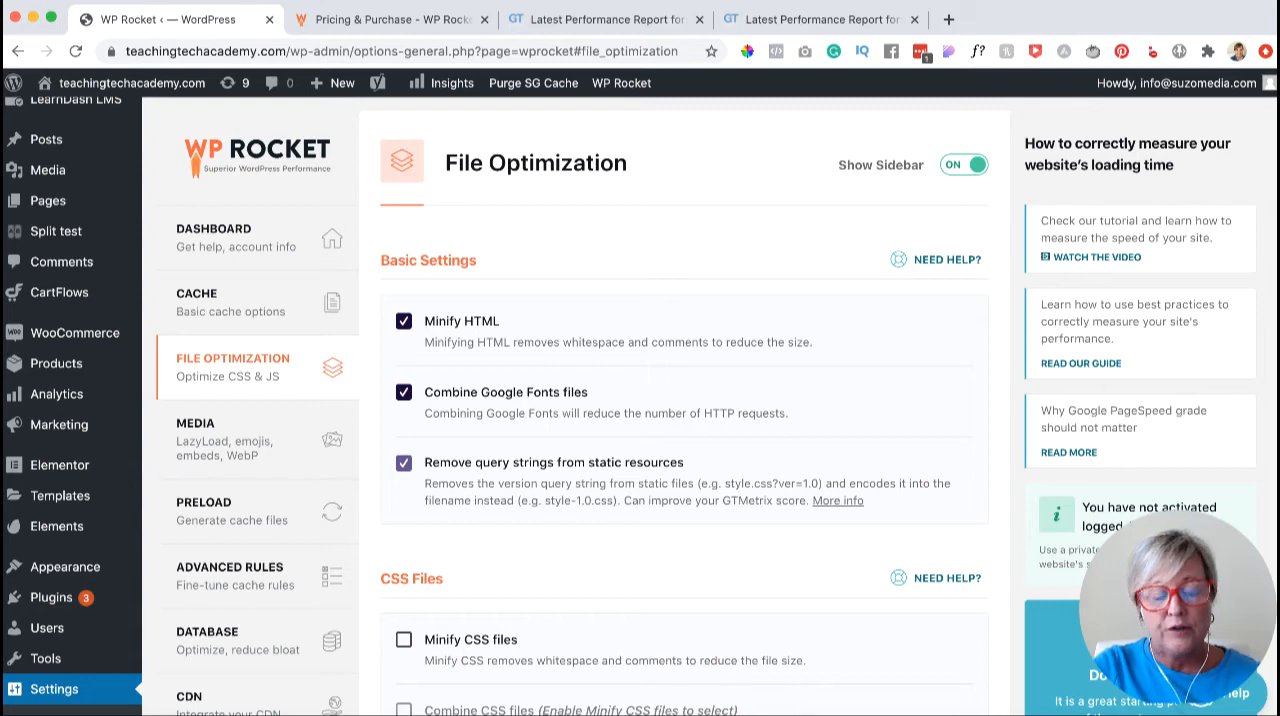
# - Try the Minify CSS files option without activating it, and review the remaining CSS and JavaScript file options
pyautogui.scroll(-2, 640, 400)
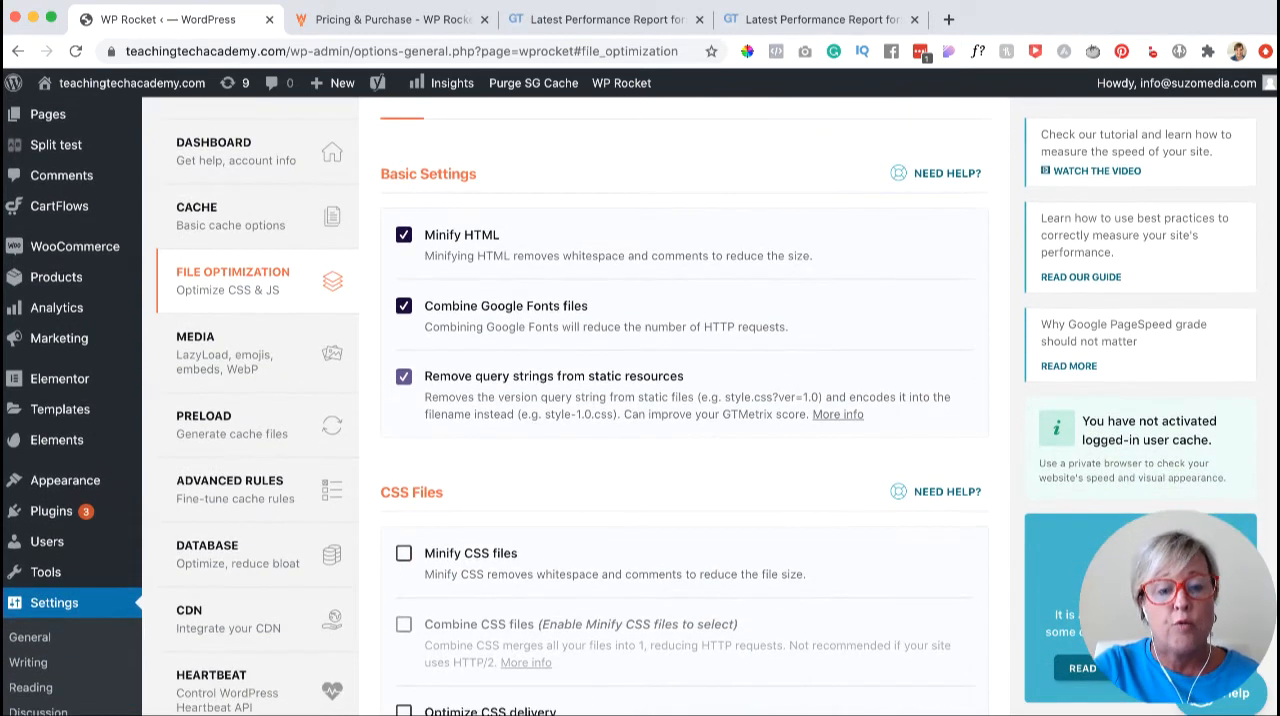
pyautogui.scroll(-1, 640, 400)
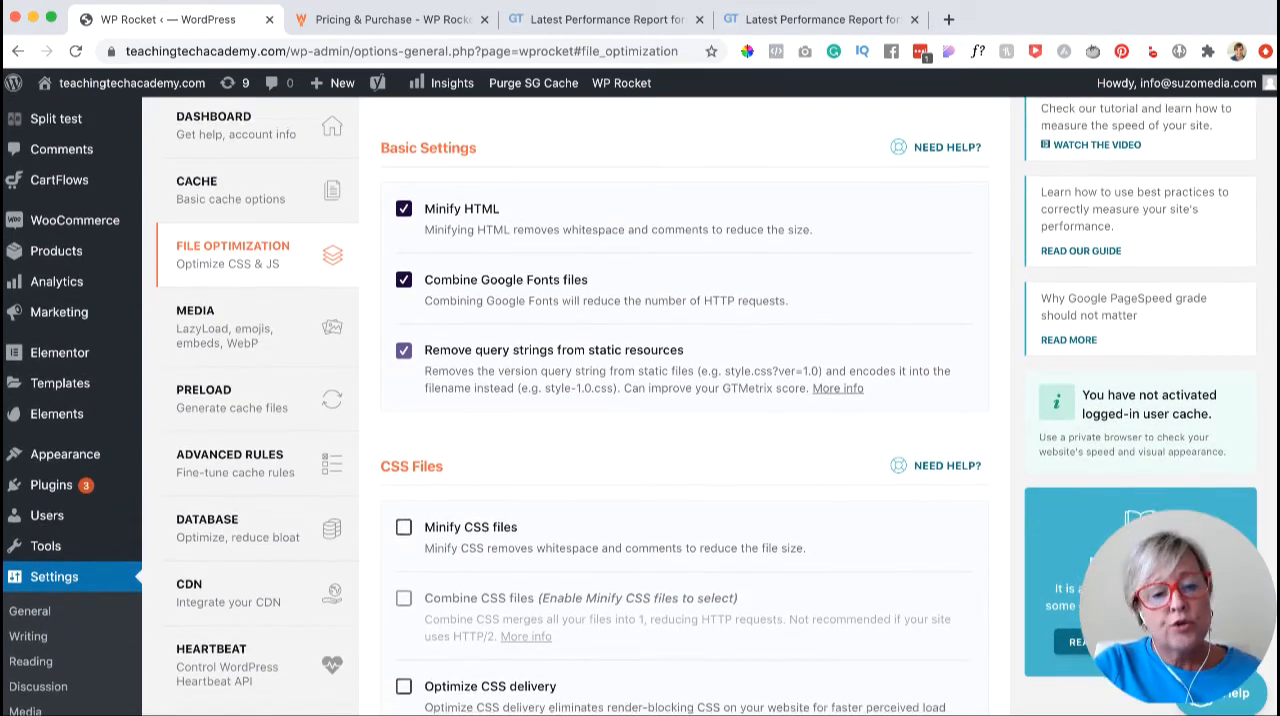
pyautogui.click(404, 513)
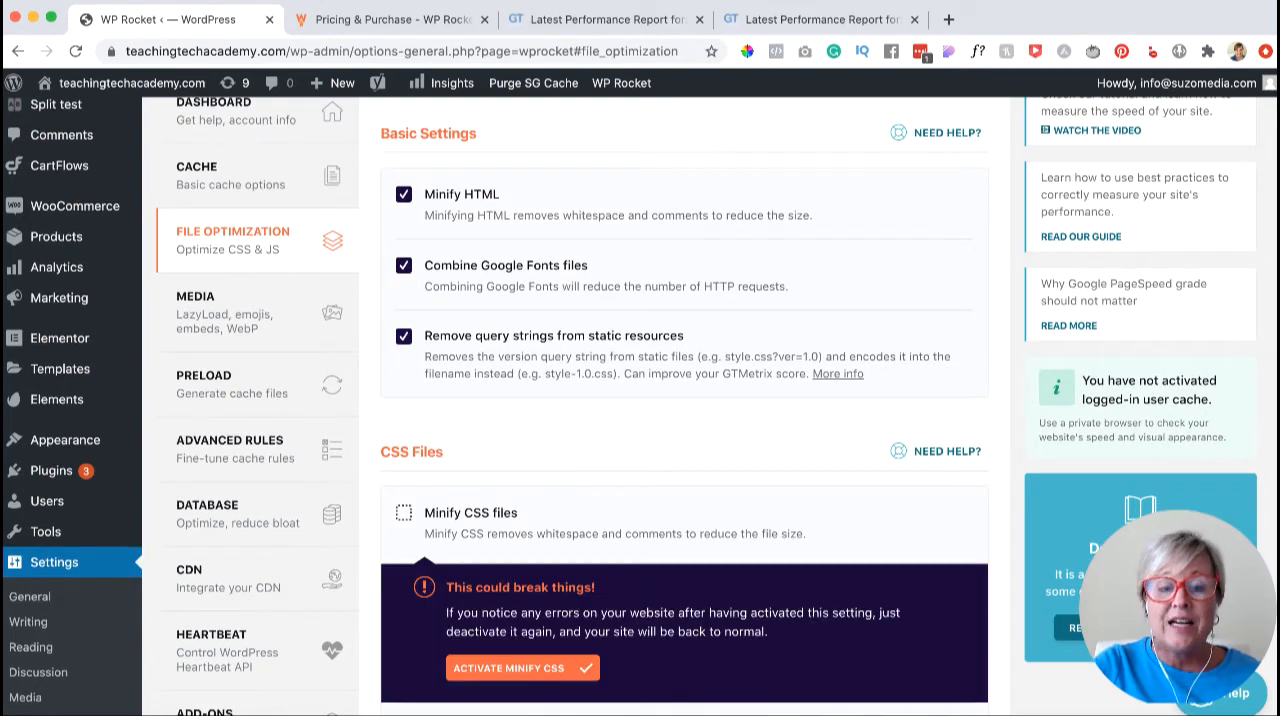
pyautogui.scroll(-2, 640, 400)
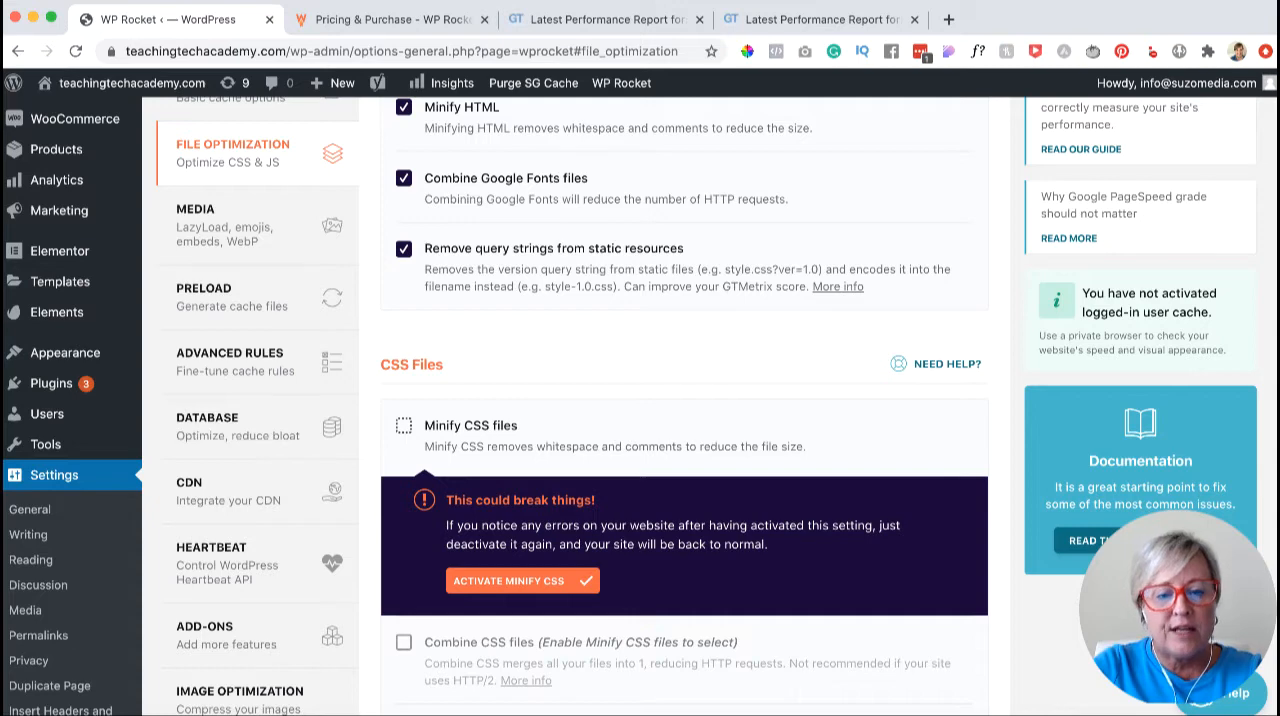
pyautogui.scroll(-3, 630, 406)
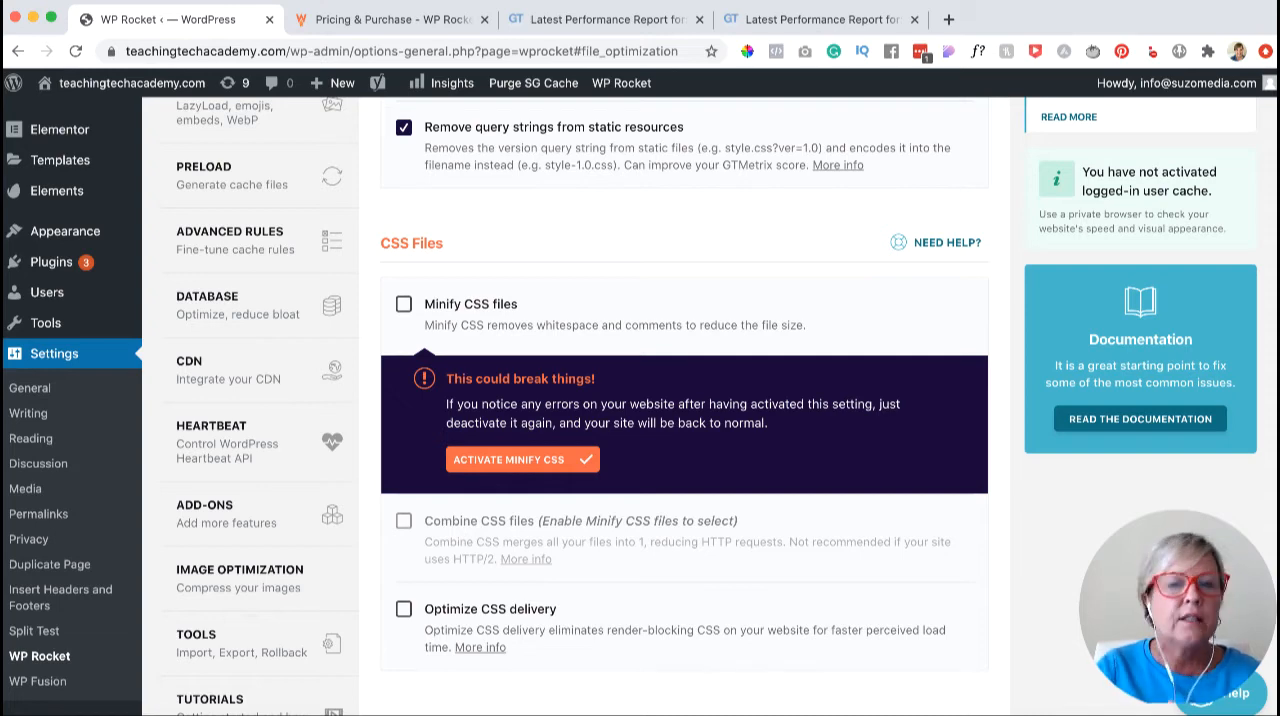
pyautogui.scroll(-10, 630, 406)
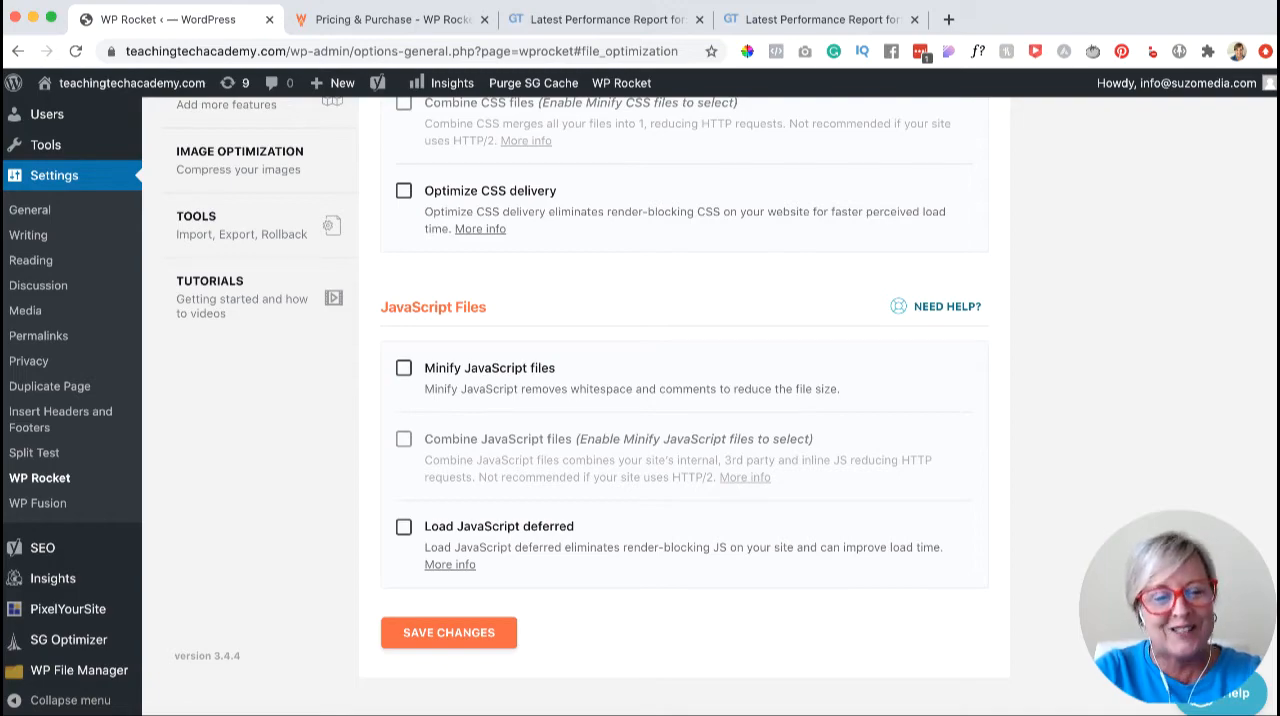
# - Check the selected basic file optimization settings and save the changes
pyautogui.scroll(10, 640, 406)
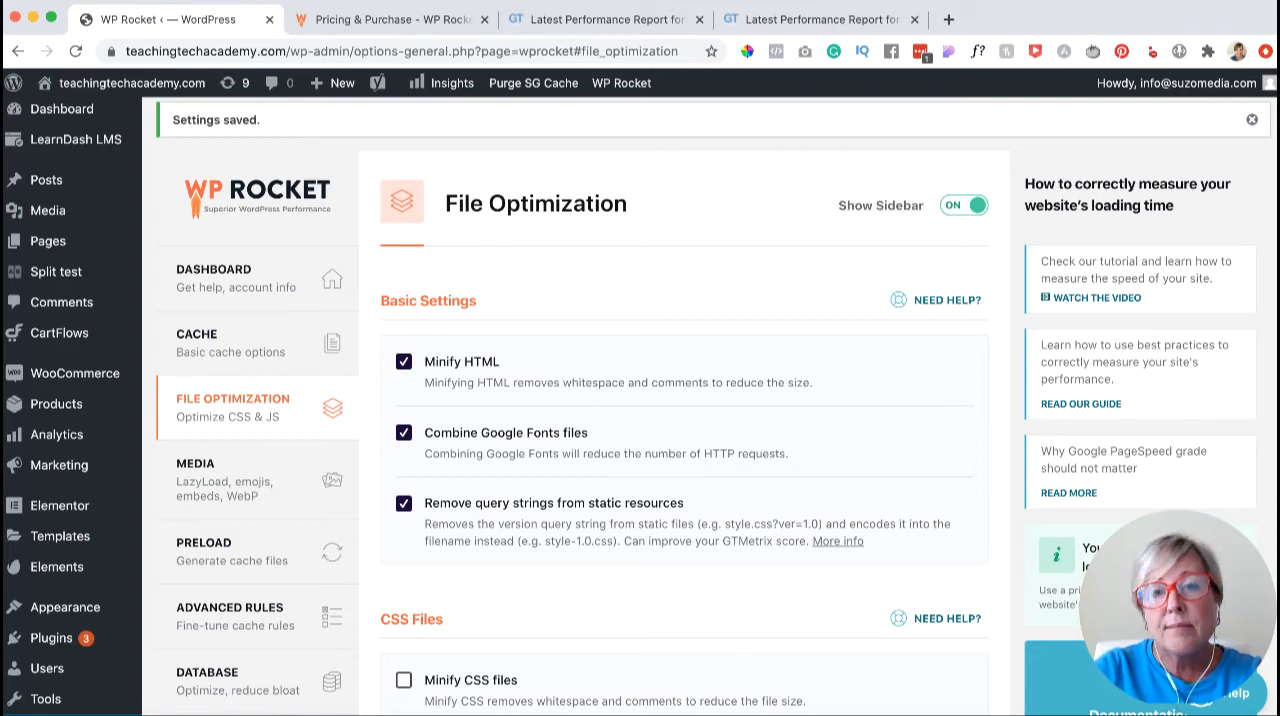
pyautogui.scroll(-5, 640, 406)
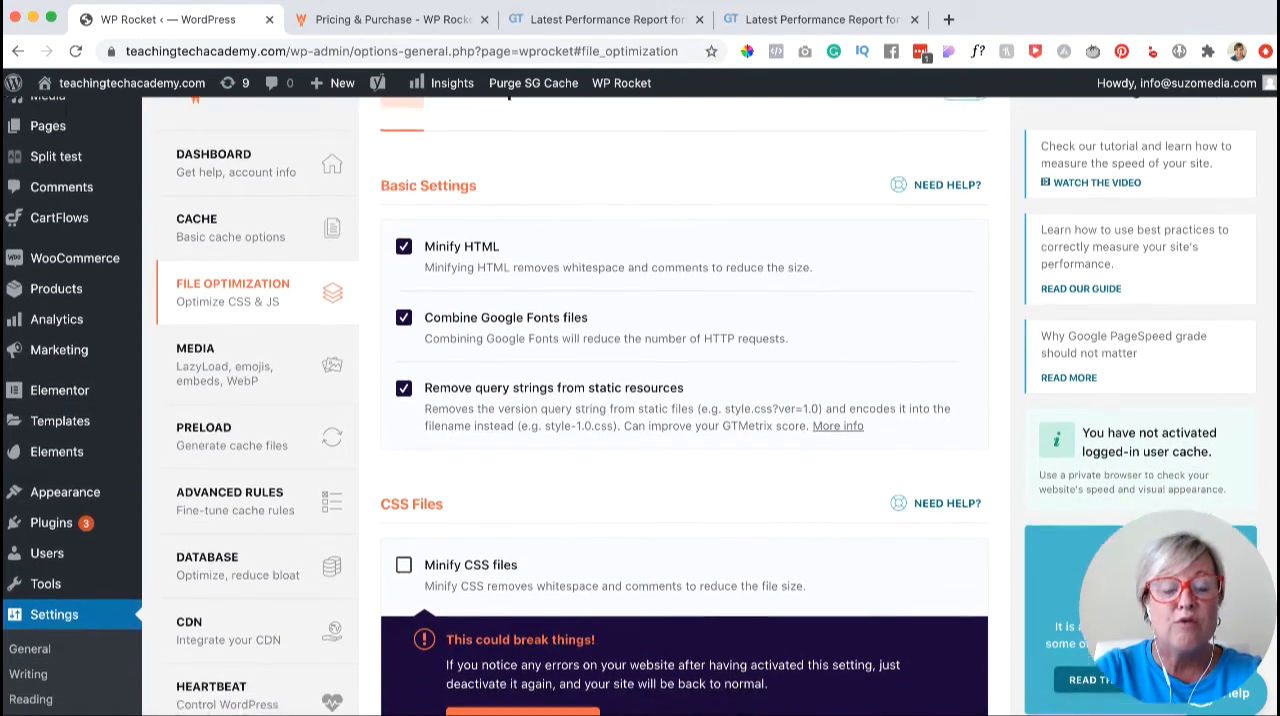
pyautogui.scroll(-5, 640, 406)
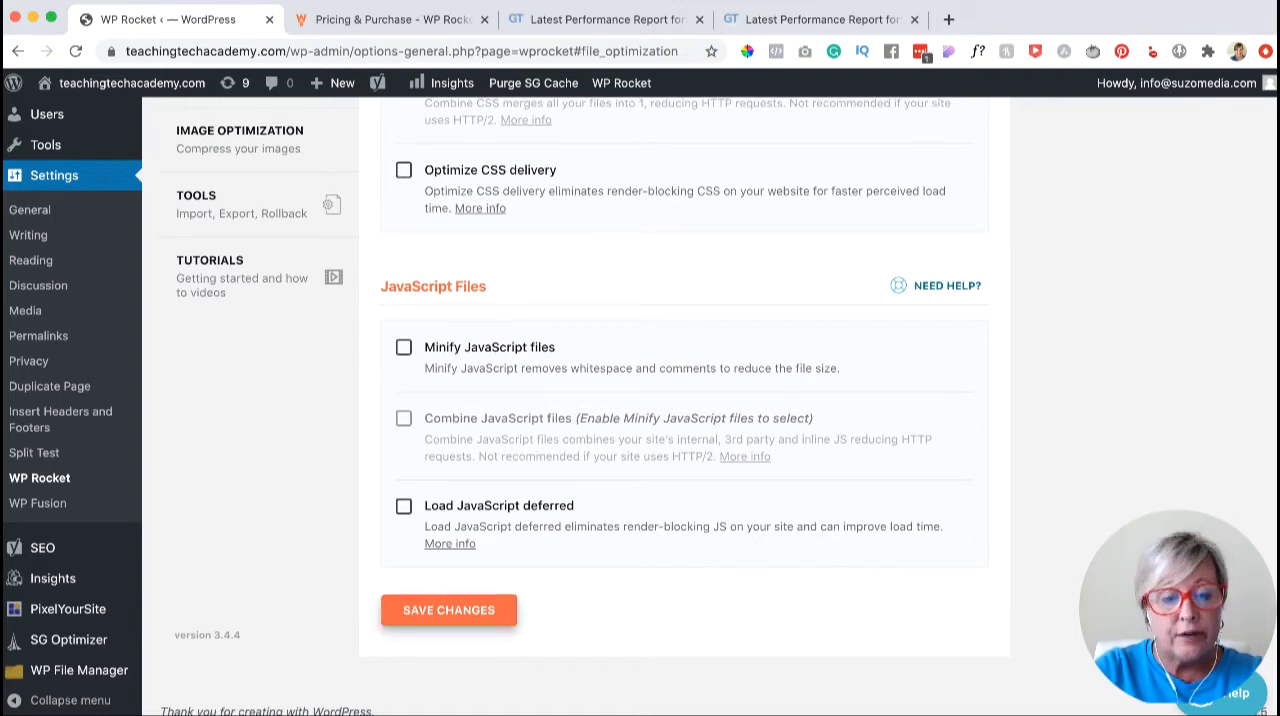
pyautogui.click(449, 610)
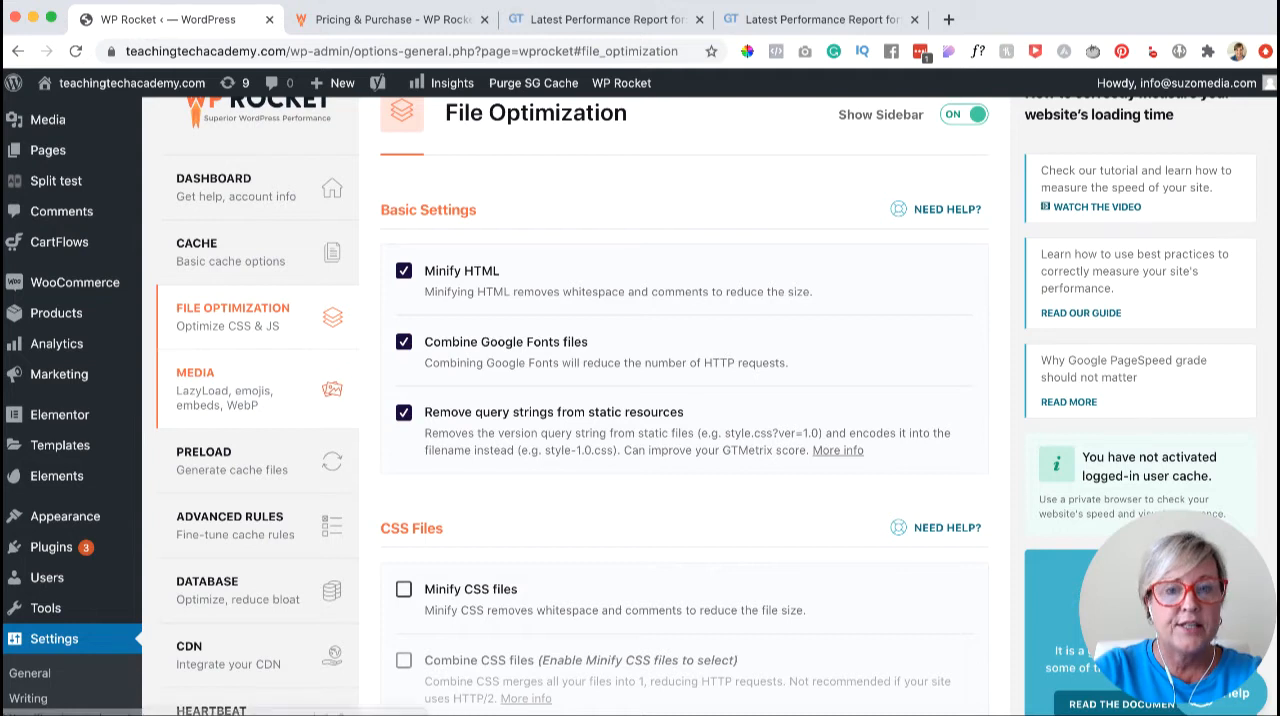
# - In the Media settings, enable LazyLoad for images and for iframes and videos, with YouTube iframes replaced by a preview image
pyautogui.click(215, 385)
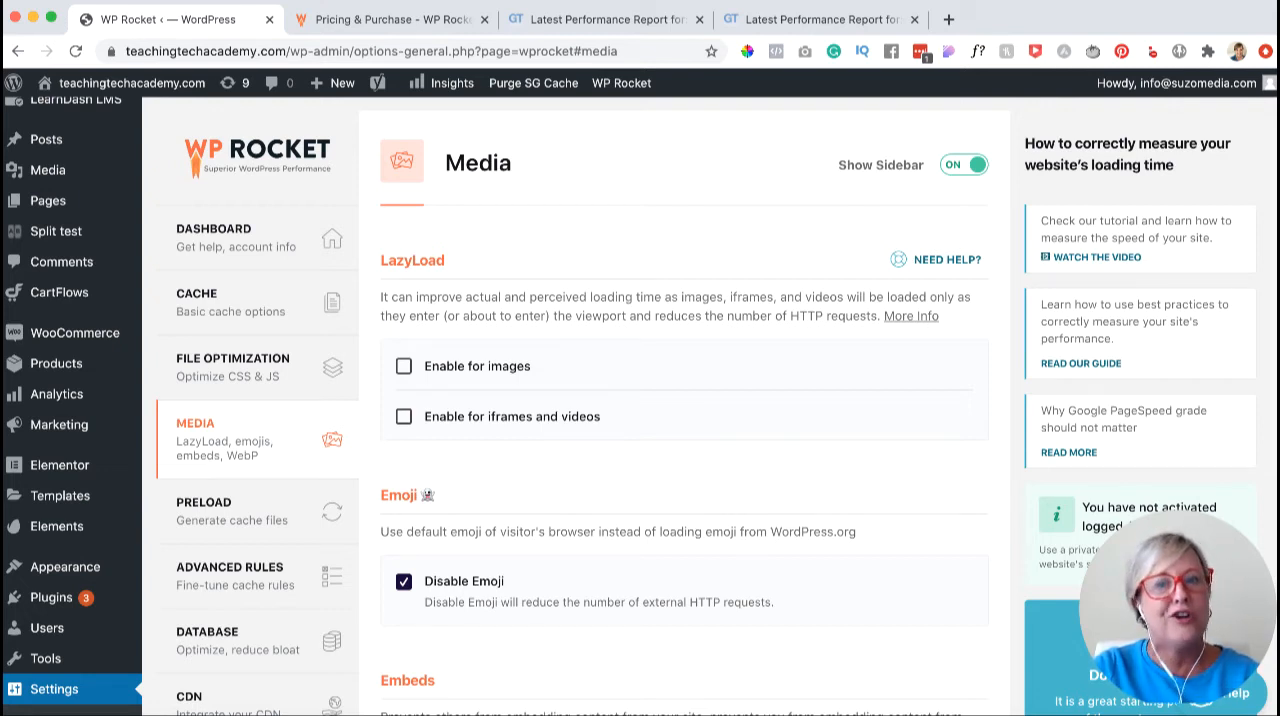
pyautogui.click(404, 366)
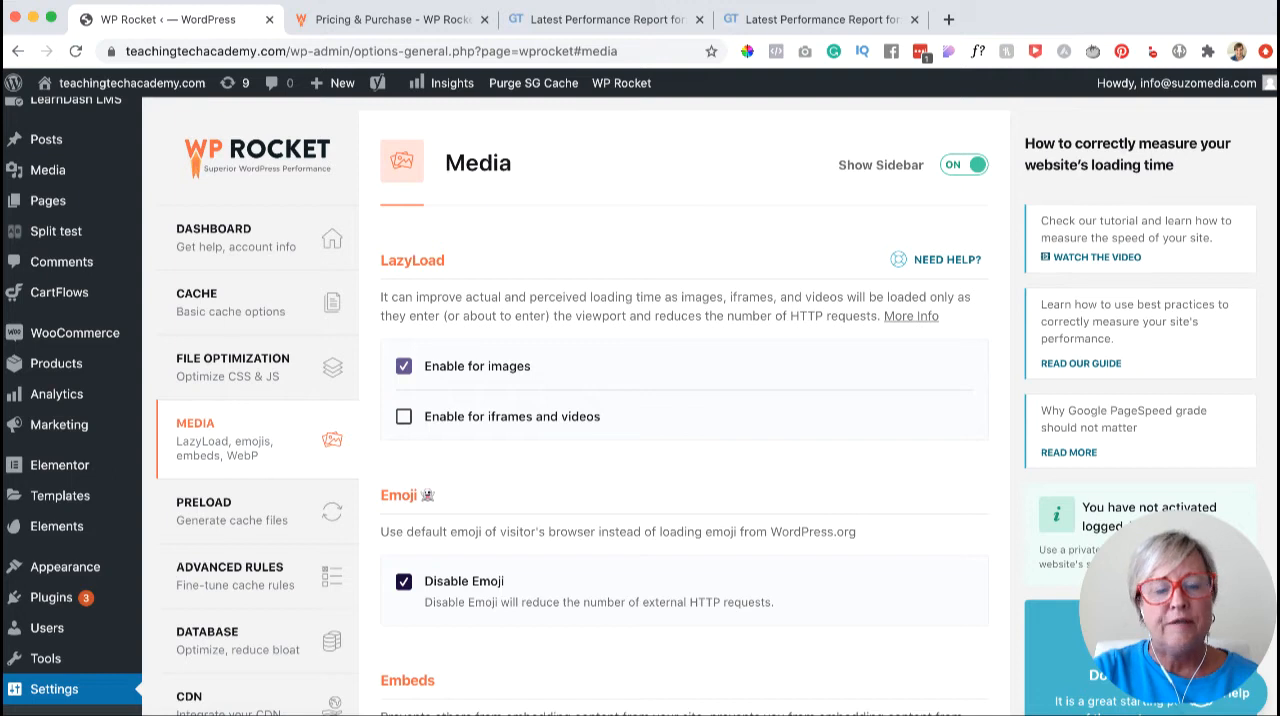
pyautogui.click(404, 416)
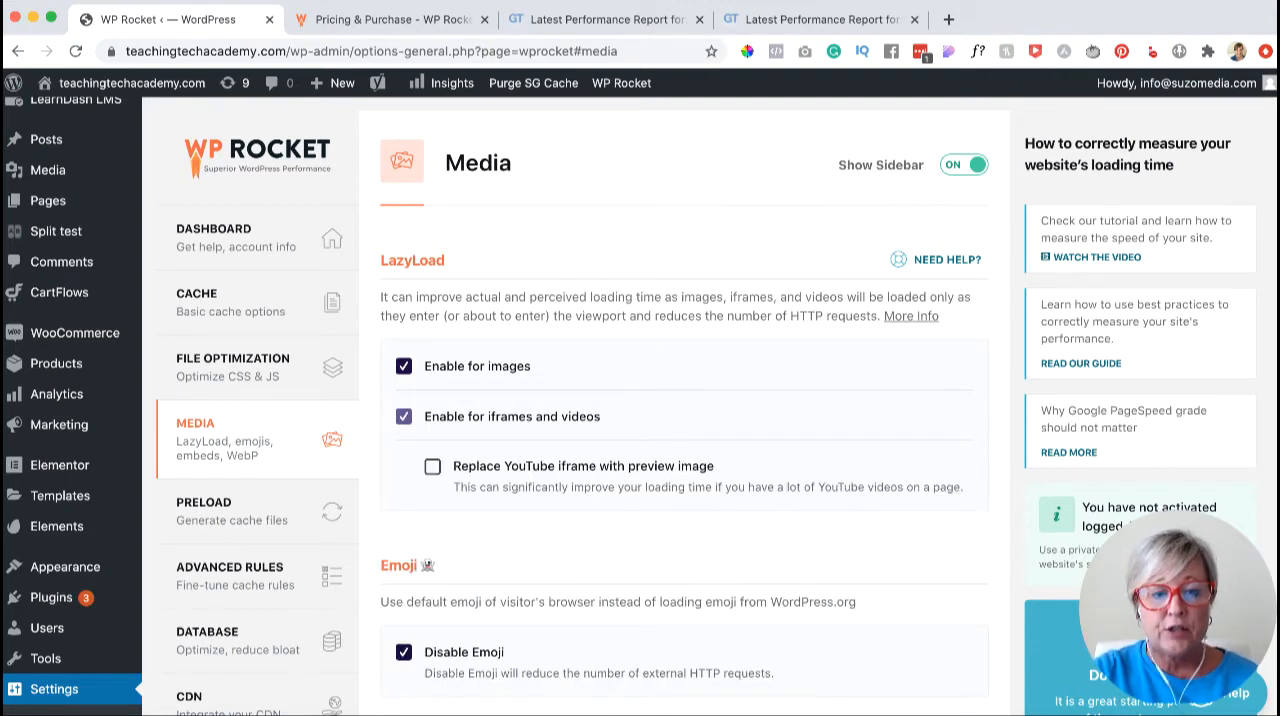
pyautogui.click(432, 466)
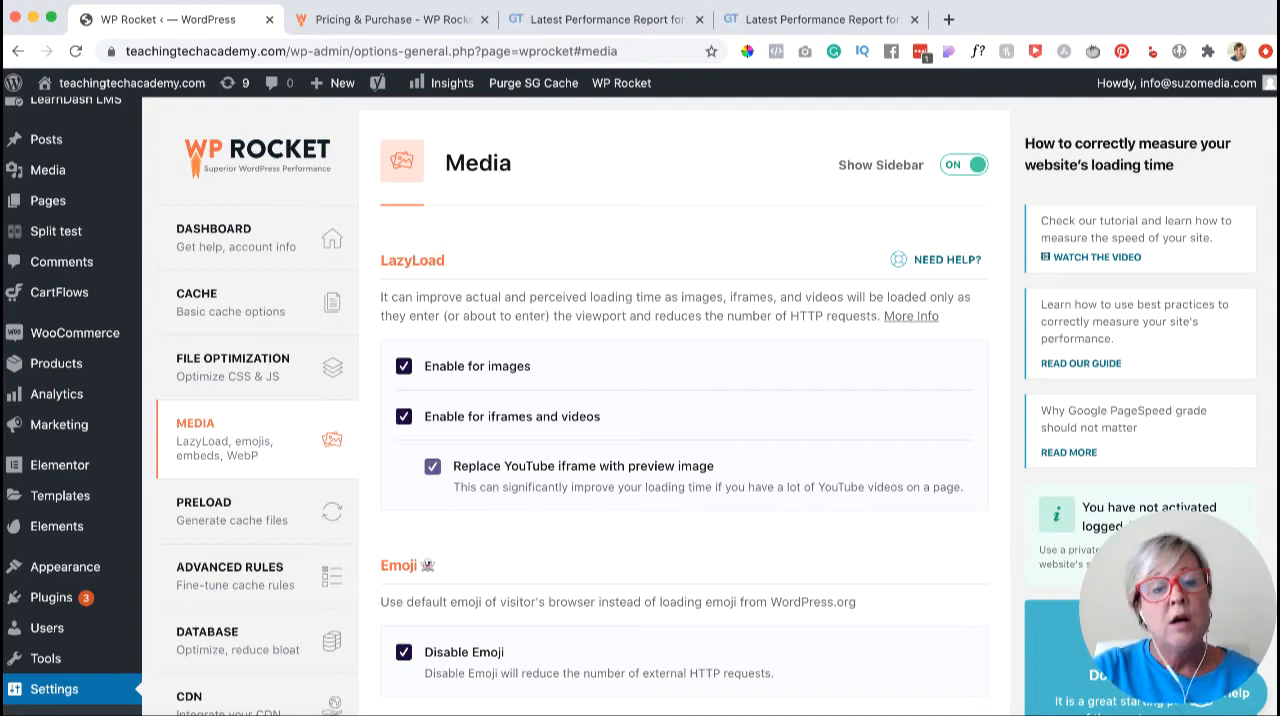
# - Review the emoji, embeds and WebP compatibility options and save the media settings
pyautogui.scroll(-3, 640, 400)
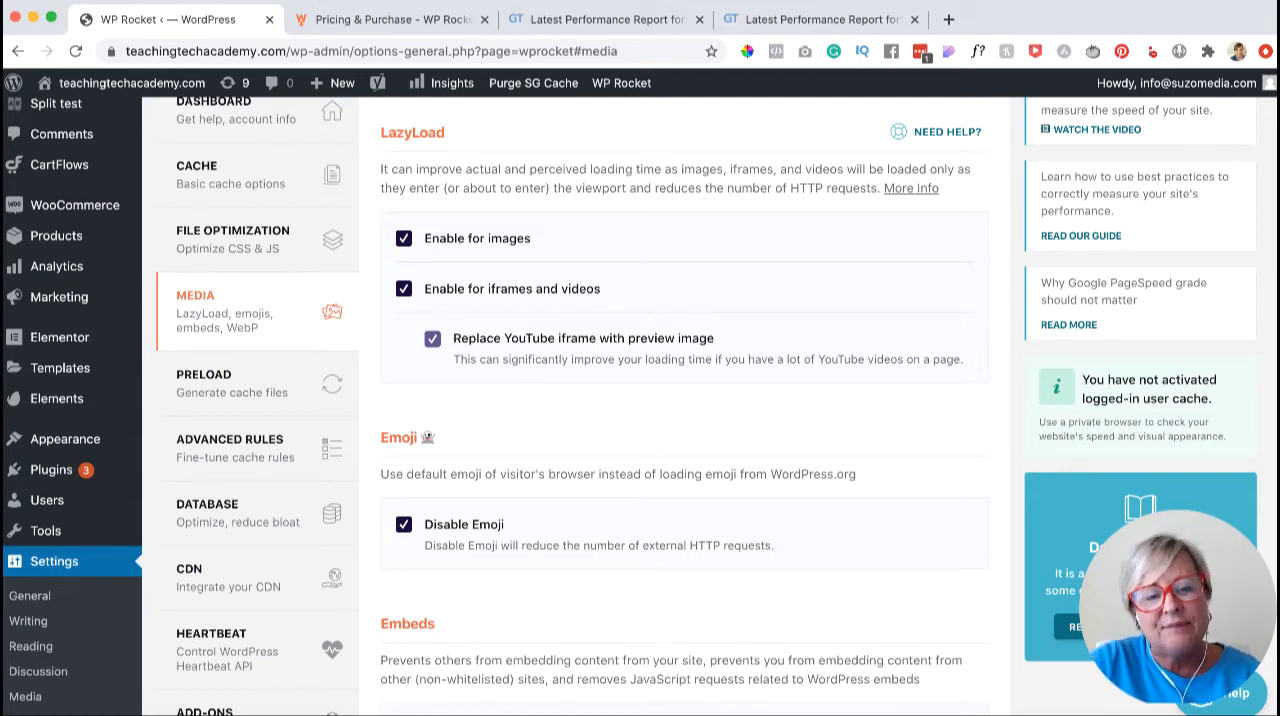
pyautogui.scroll(-2, 640, 400)
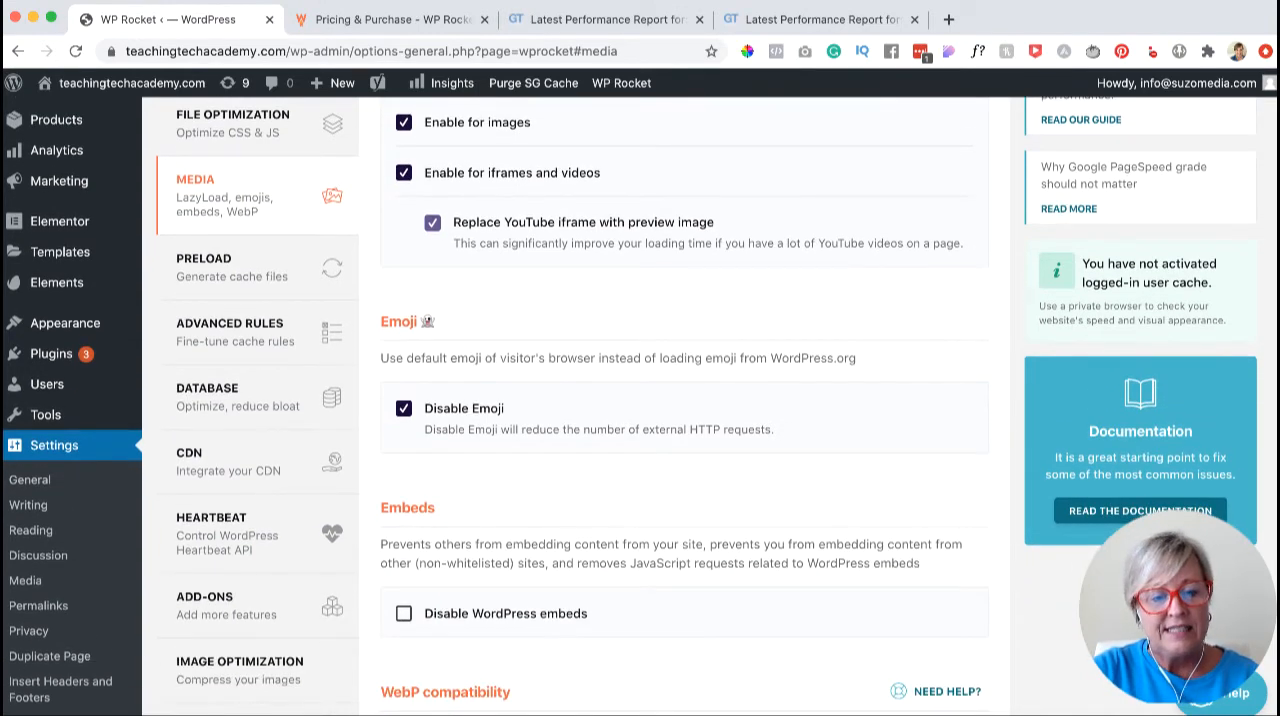
pyautogui.scroll(-2, 640, 400)
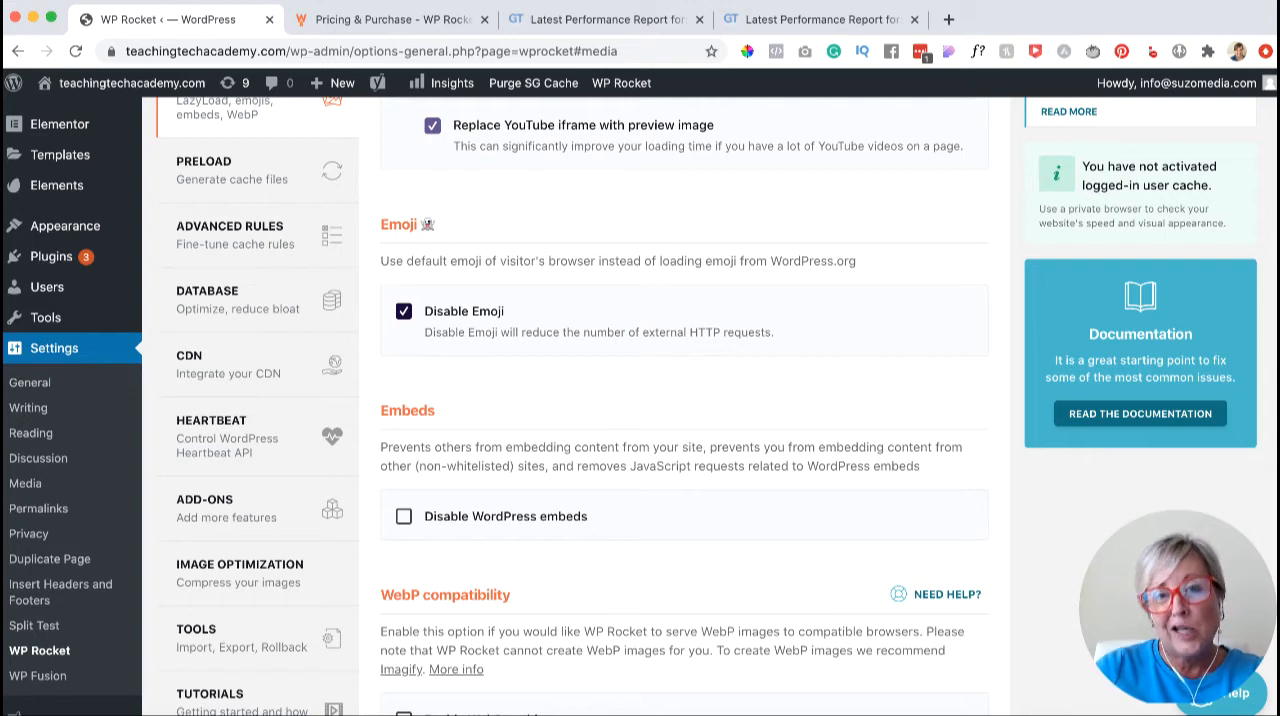
pyautogui.scroll(-5, 630, 406)
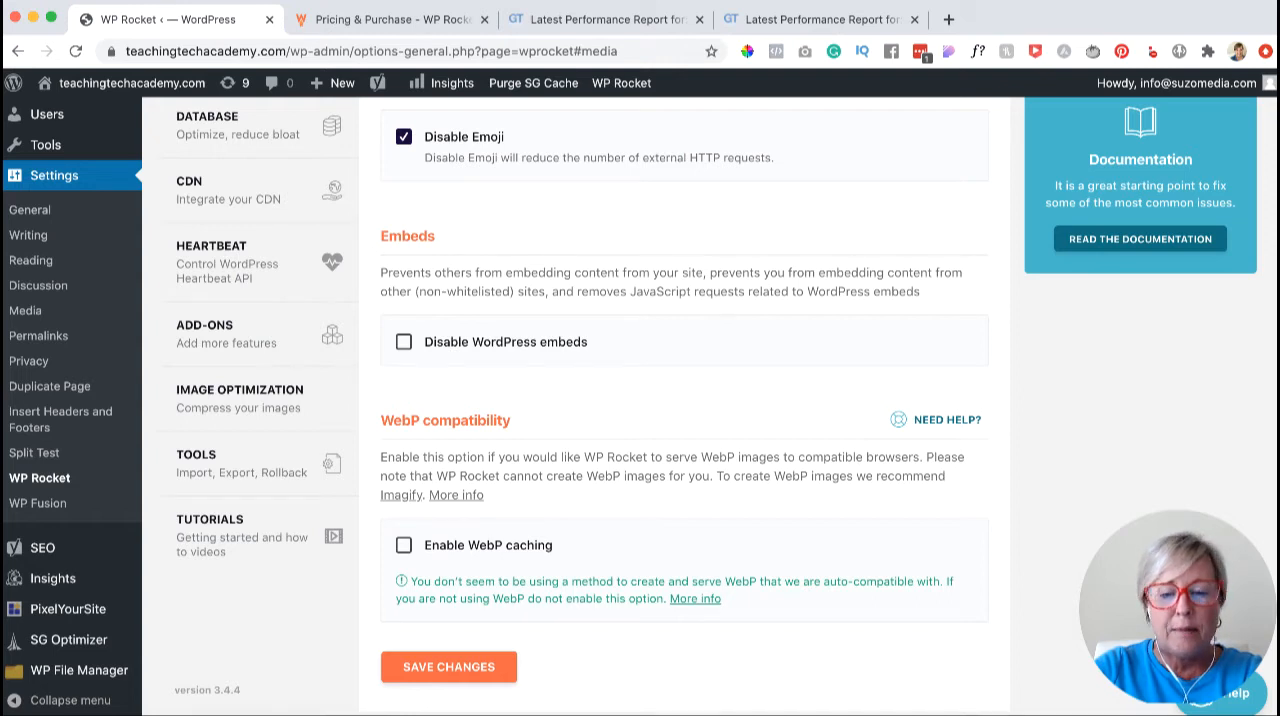
pyautogui.scroll(-2, 716, 404)
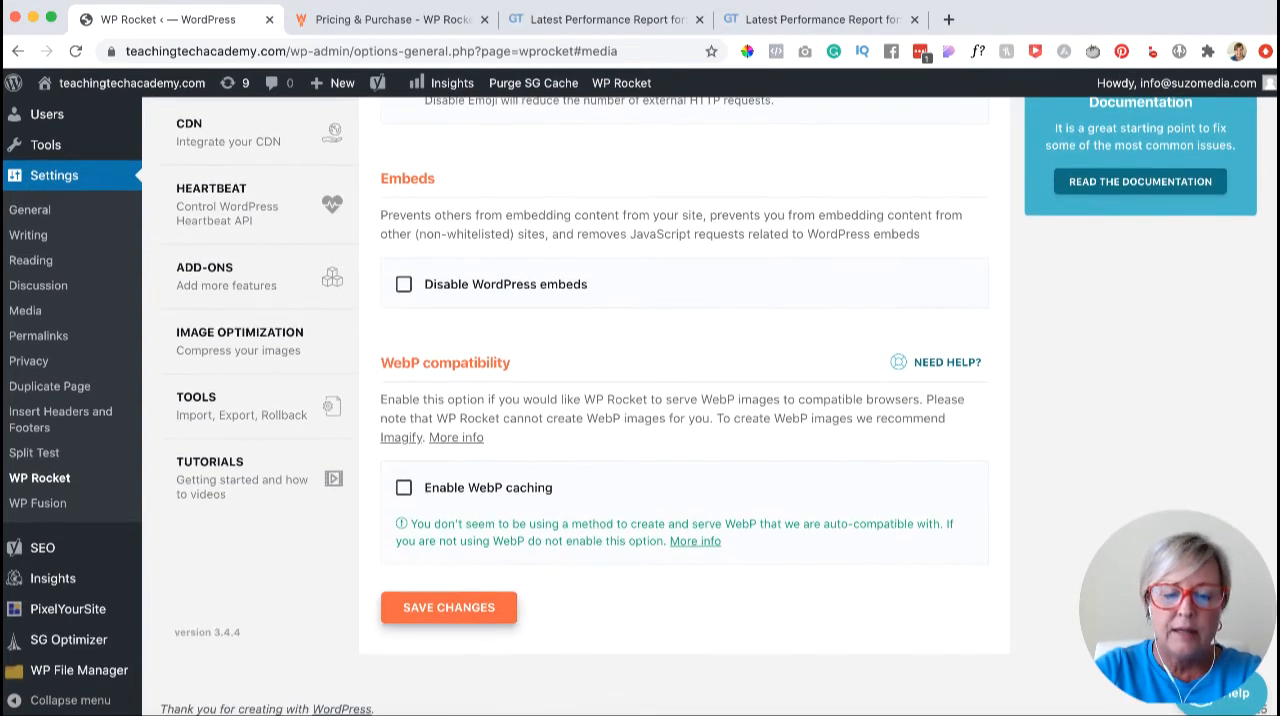
pyautogui.click(449, 608)
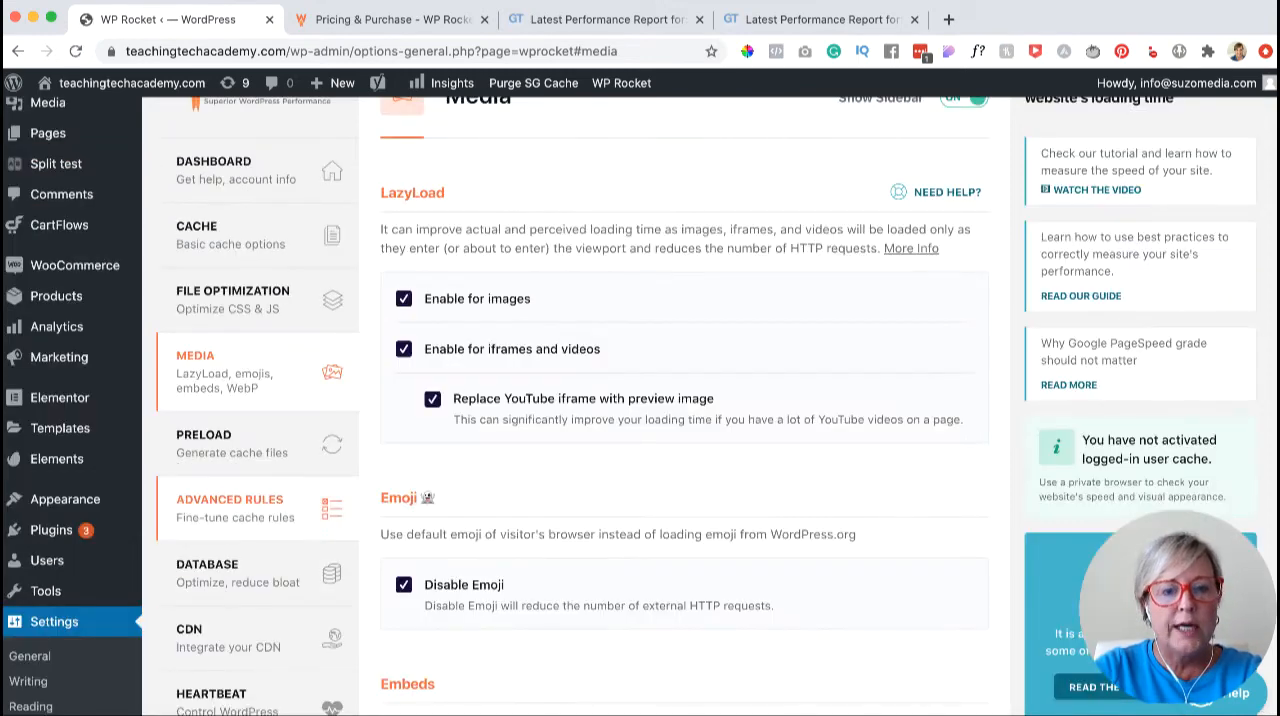
# - In the Preload settings, activate sitemap-based cache preloading and include the Yoast SEO XML sitemap
pyautogui.click(330, 444)
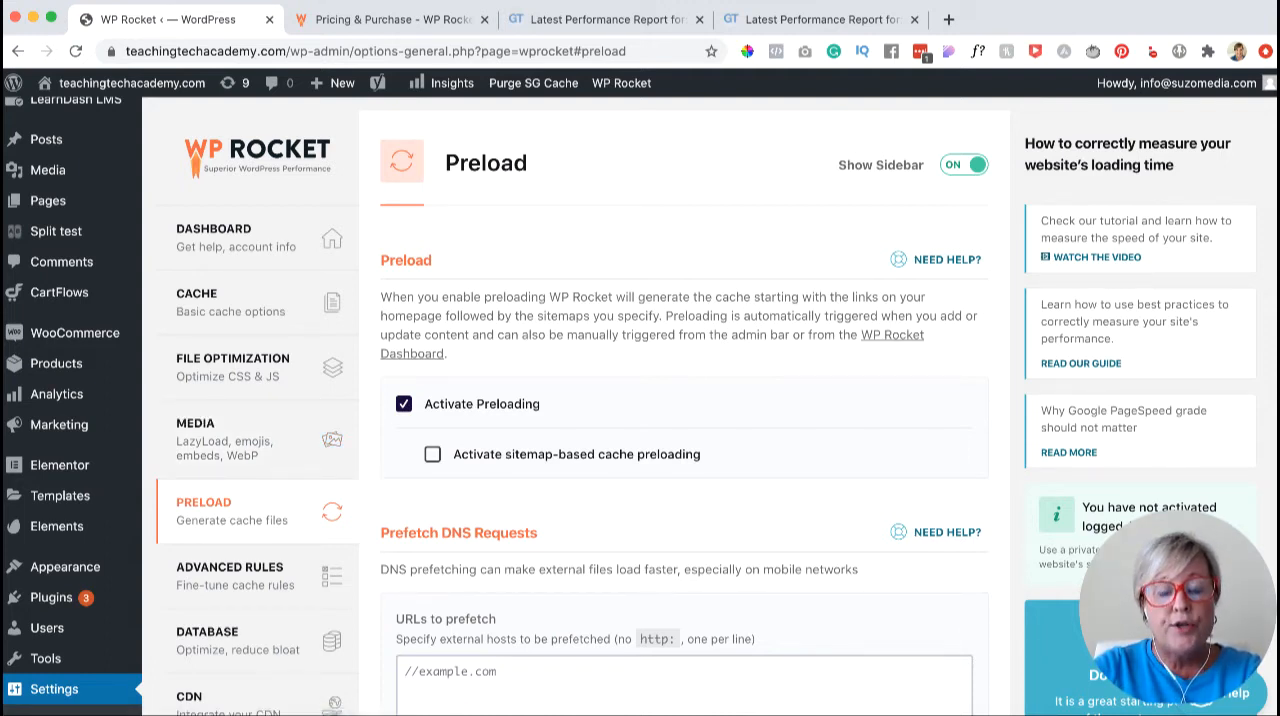
pyautogui.click(432, 454)
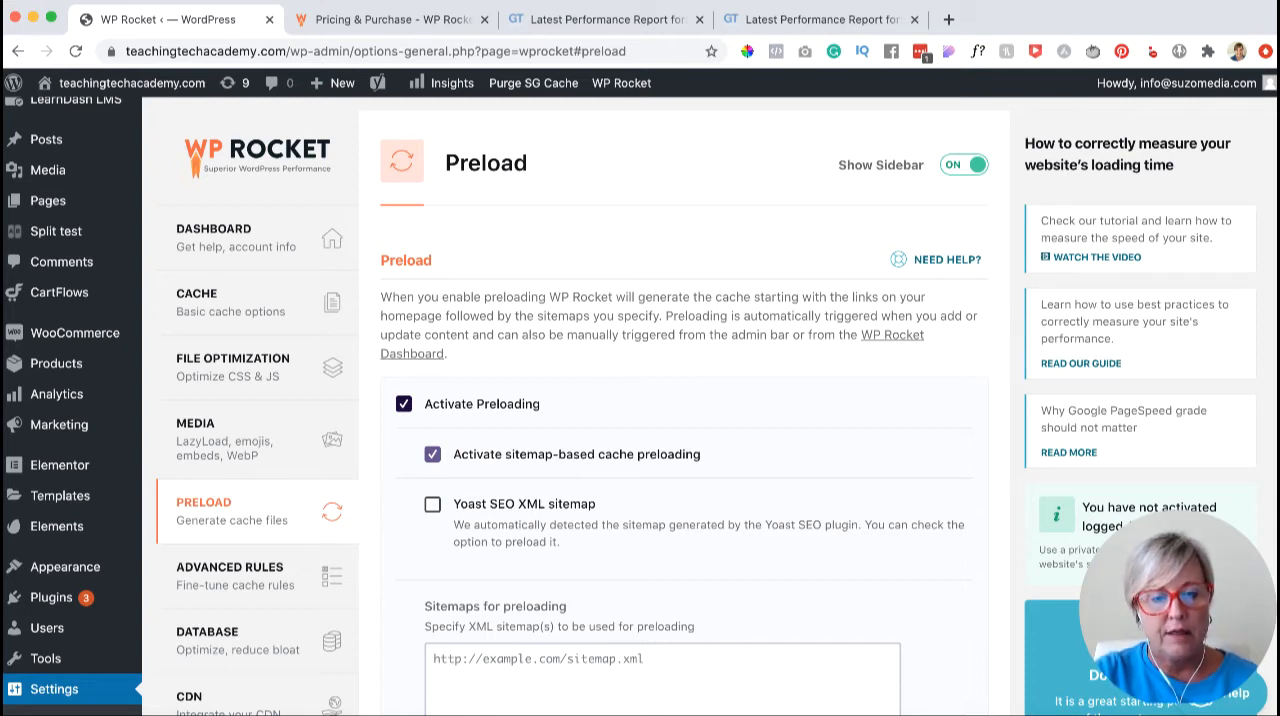
pyautogui.click(432, 504)
# - Review the fields for preloading sitemaps and DNS prefetch URLs, and save the preload settings
pyautogui.scroll(-2, 640, 400)
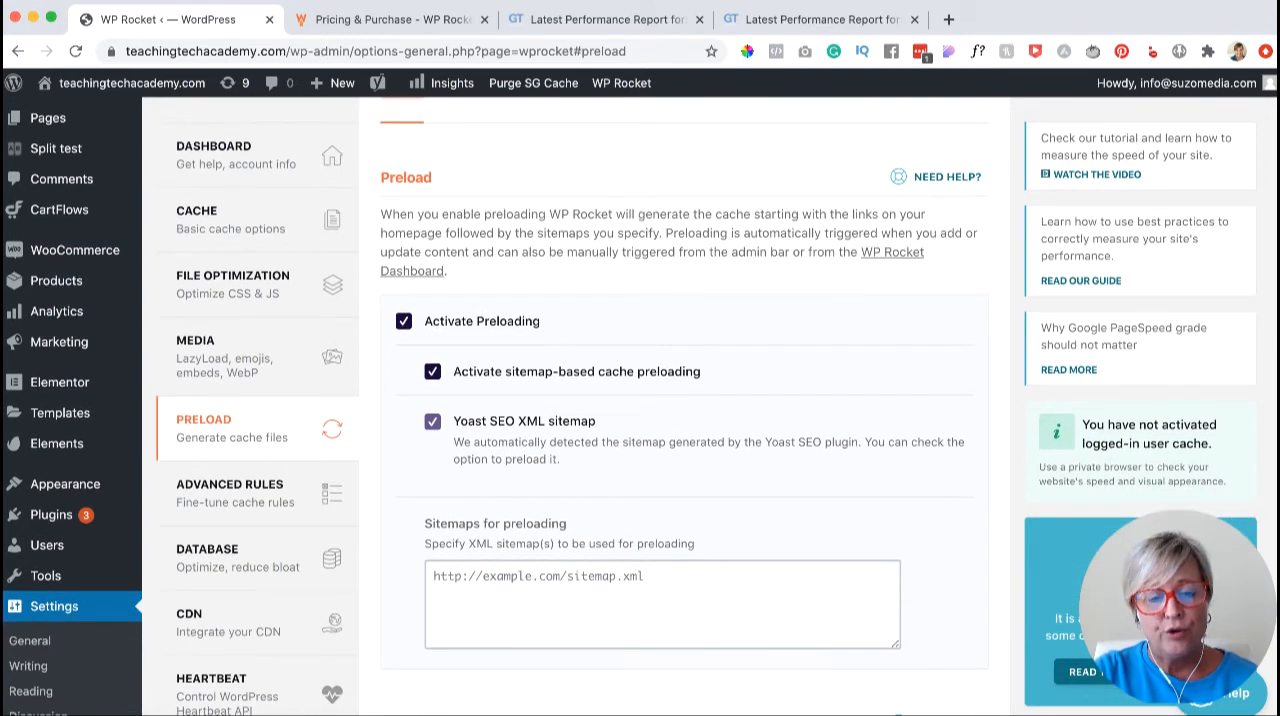
pyautogui.click(480, 582)
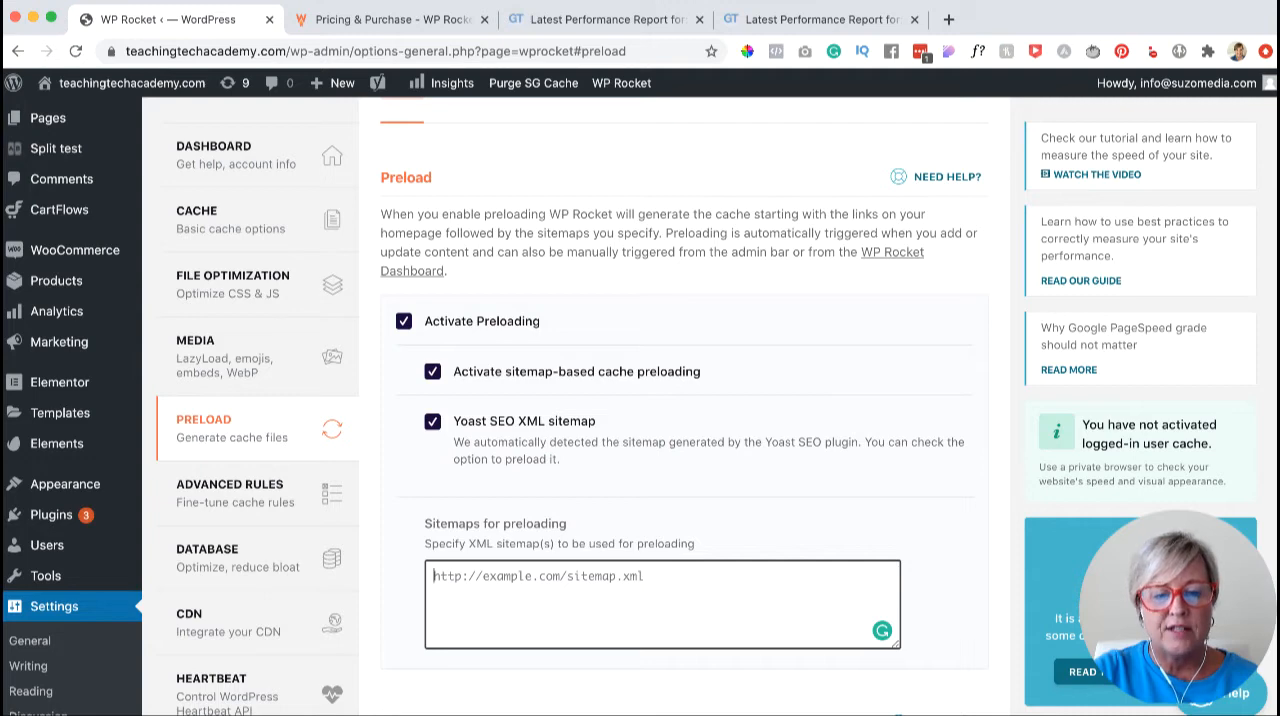
pyautogui.scroll(-3, 640, 400)
pyautogui.scroll(-4, 640, 400)
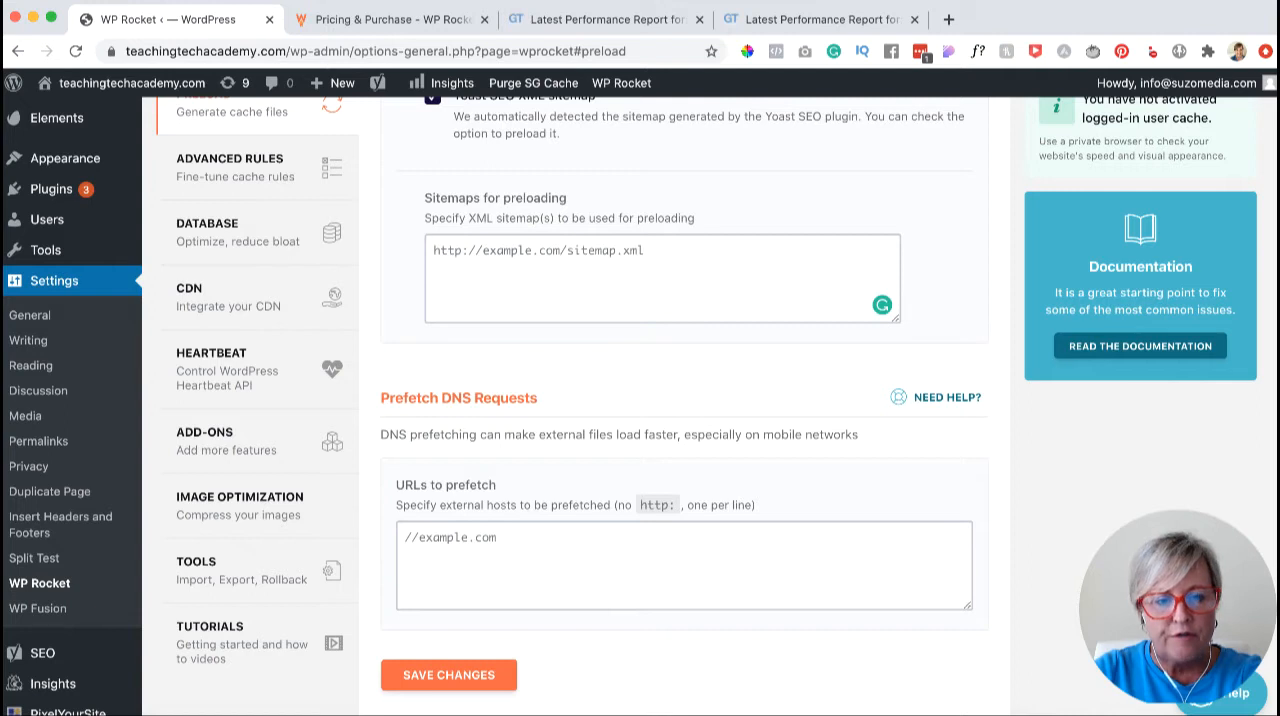
pyautogui.click(600, 560)
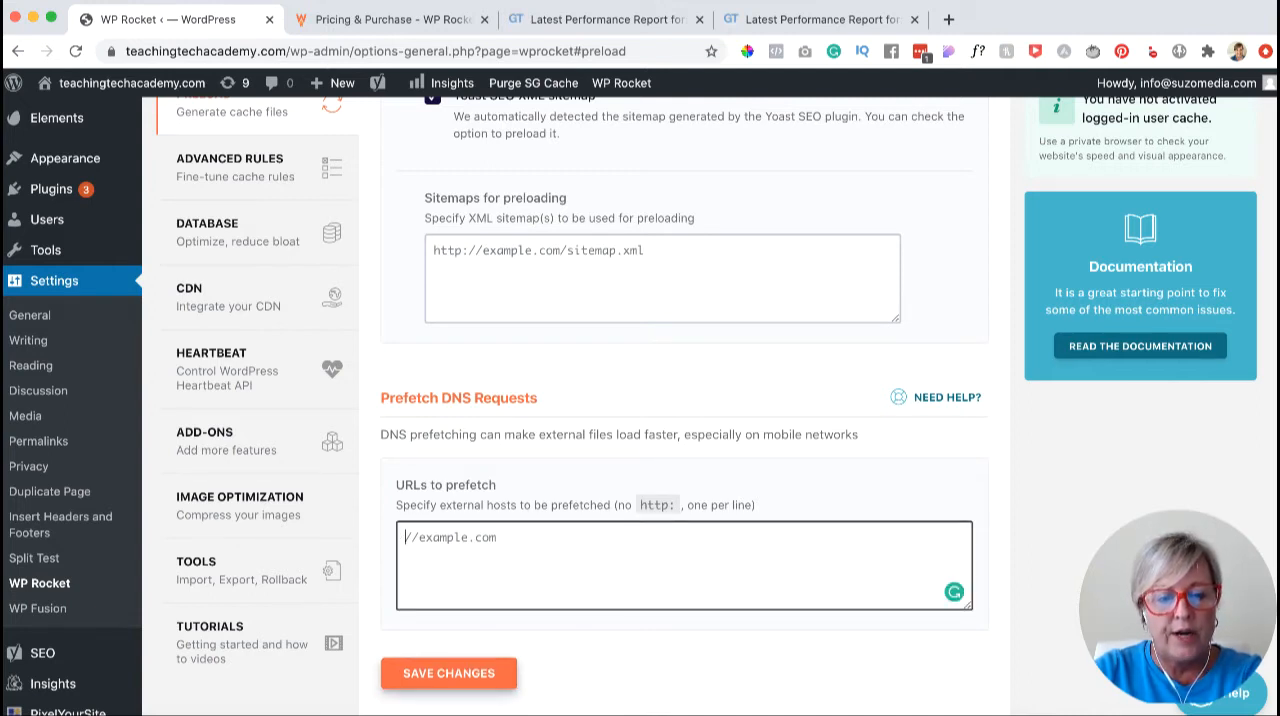
pyautogui.click(449, 673)
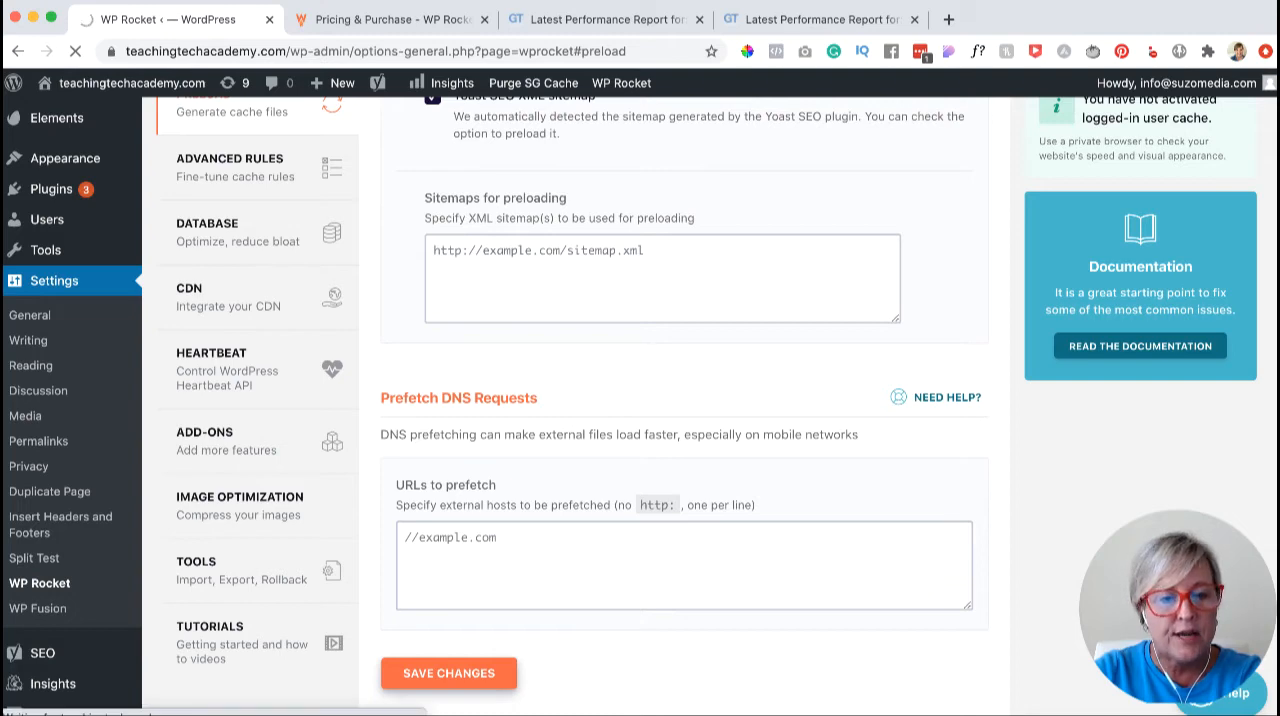
# - Open the Advanced Rules settings and examine the fields for never-cached URLs, cookies and user agents and for always-purged URLs
pyautogui.click(326, 378)
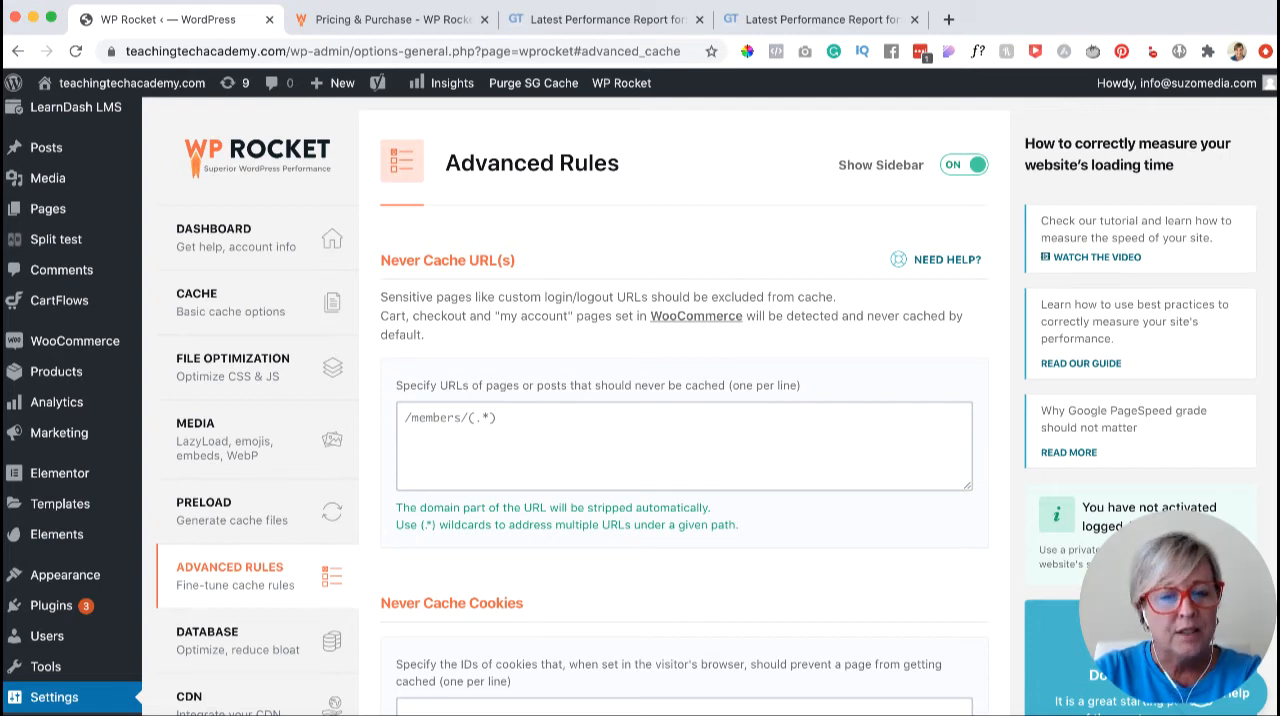
pyautogui.scroll(-2, 640, 400)
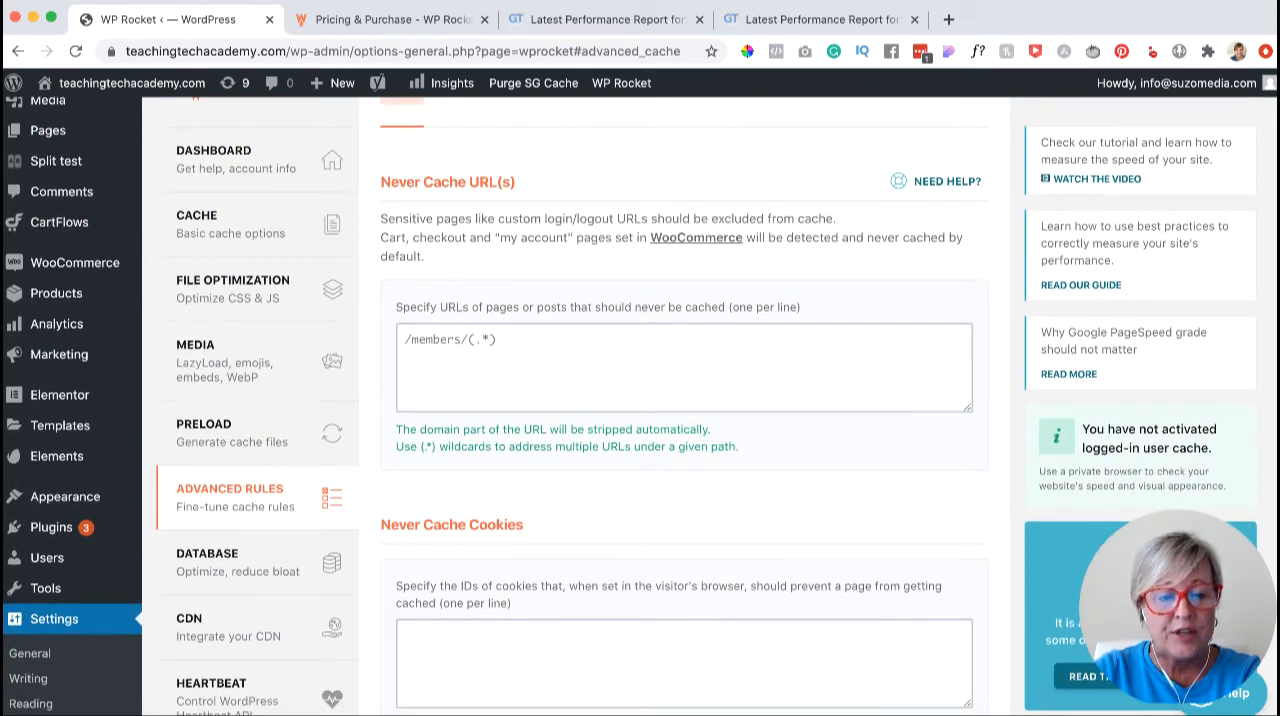
pyautogui.scroll(-5, 640, 400)
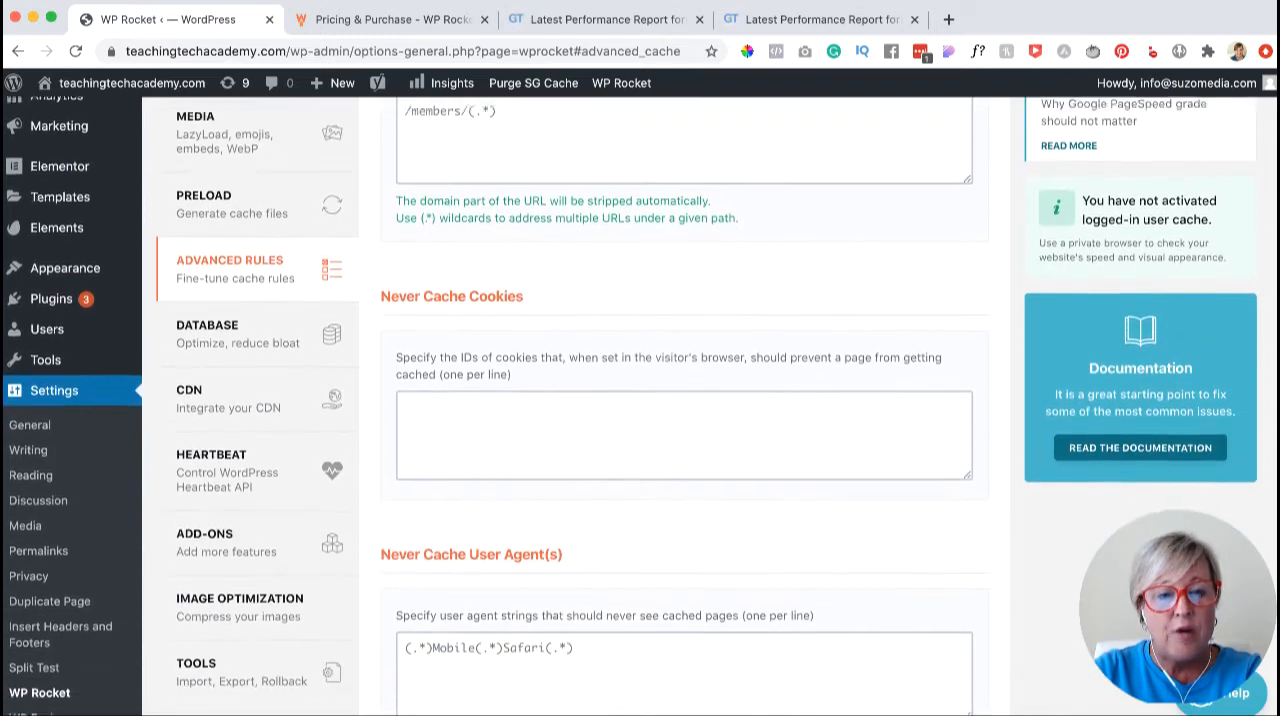
pyautogui.scroll(-3, 640, 400)
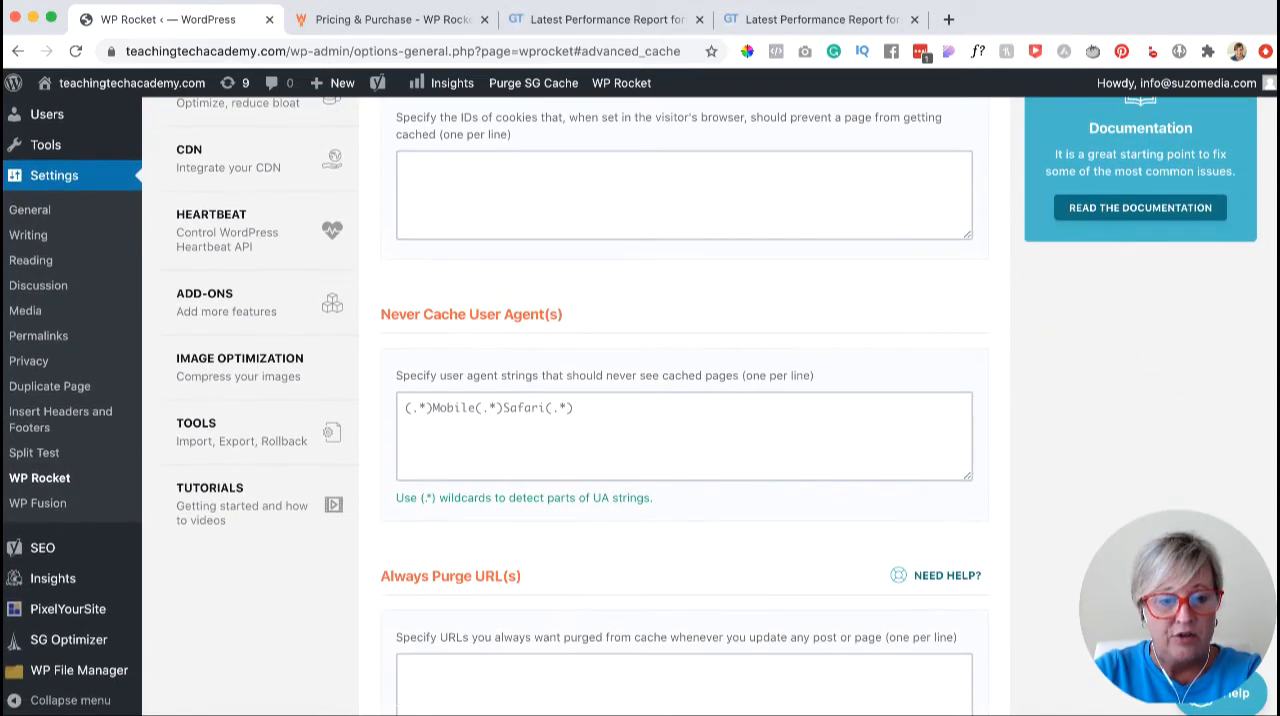
pyautogui.scroll(8, 640, 400)
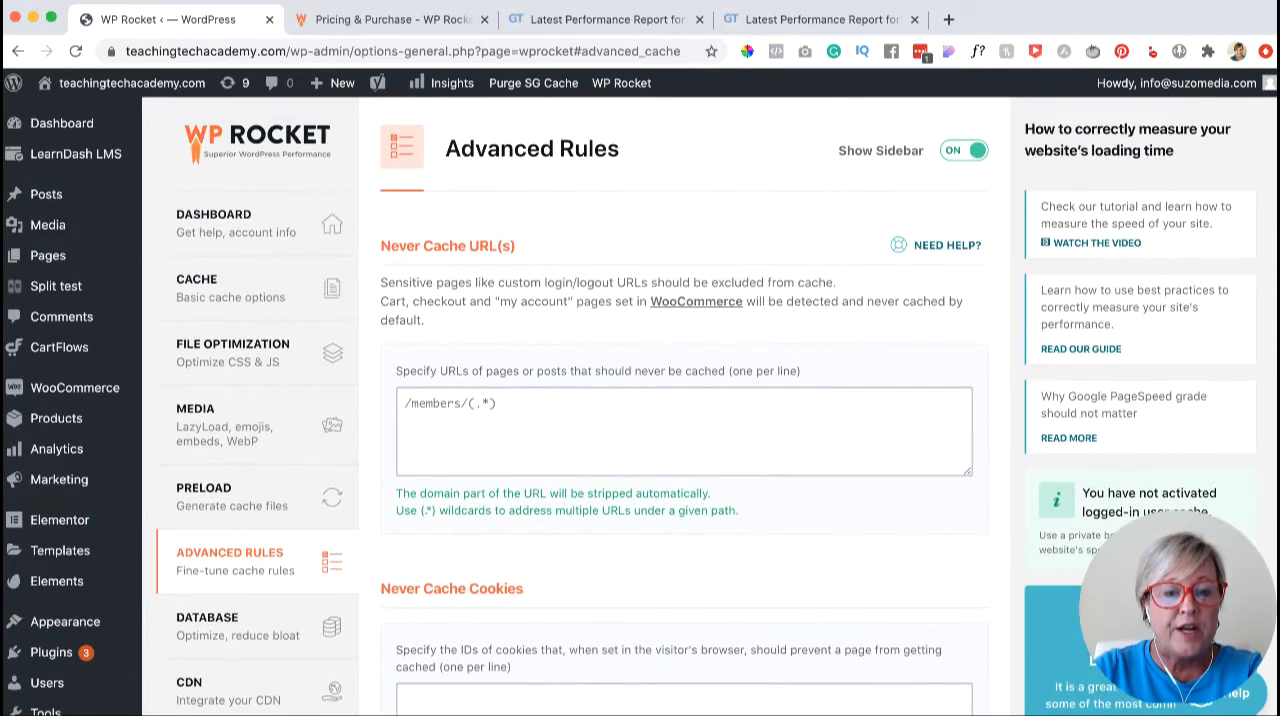
pyautogui.scroll(-3, 640, 400)
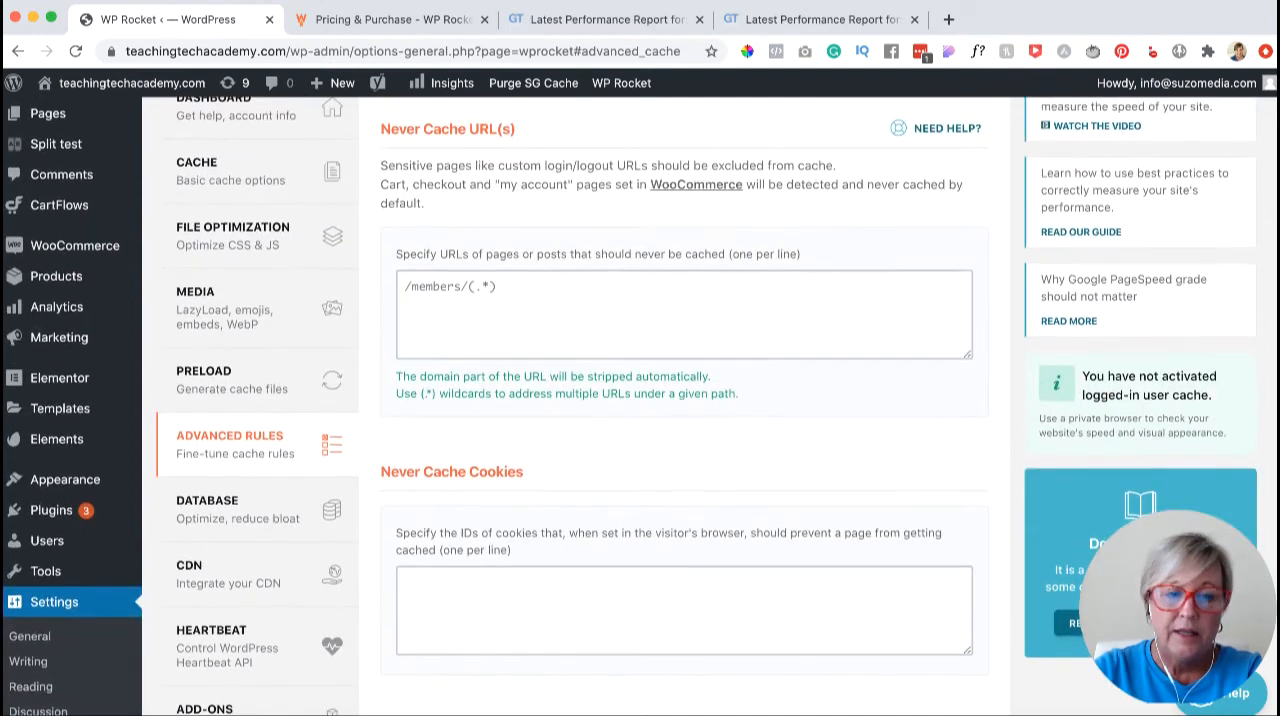
pyautogui.scroll(-1, 640, 400)
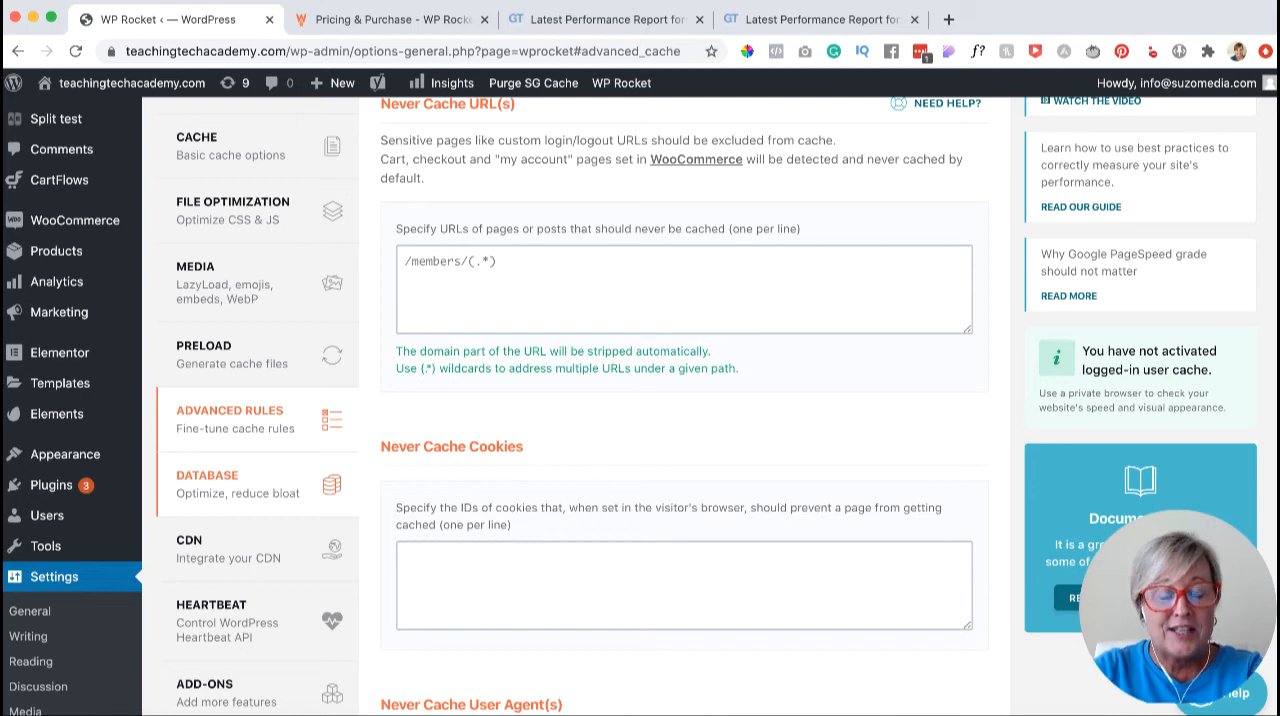
# - In the Database settings, select Revisions and Trashed Posts for post cleanup and run the database optimization
pyautogui.click(237, 484)
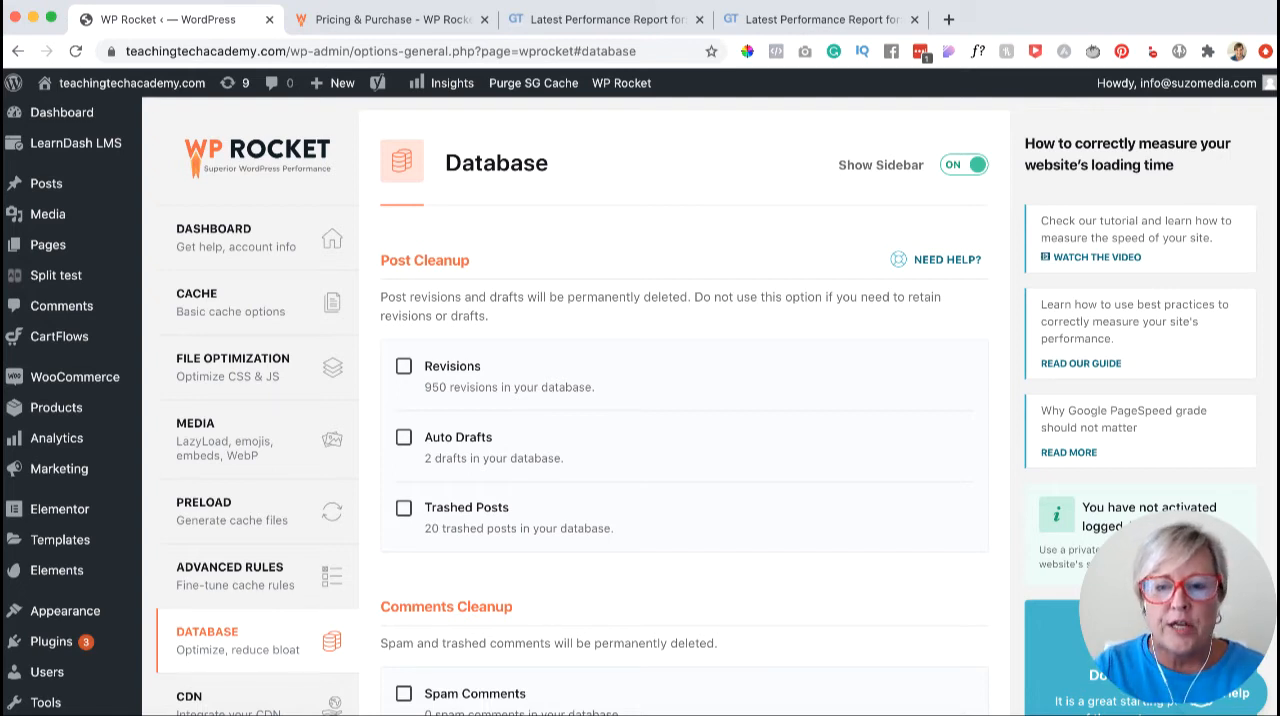
pyautogui.click(403, 366)
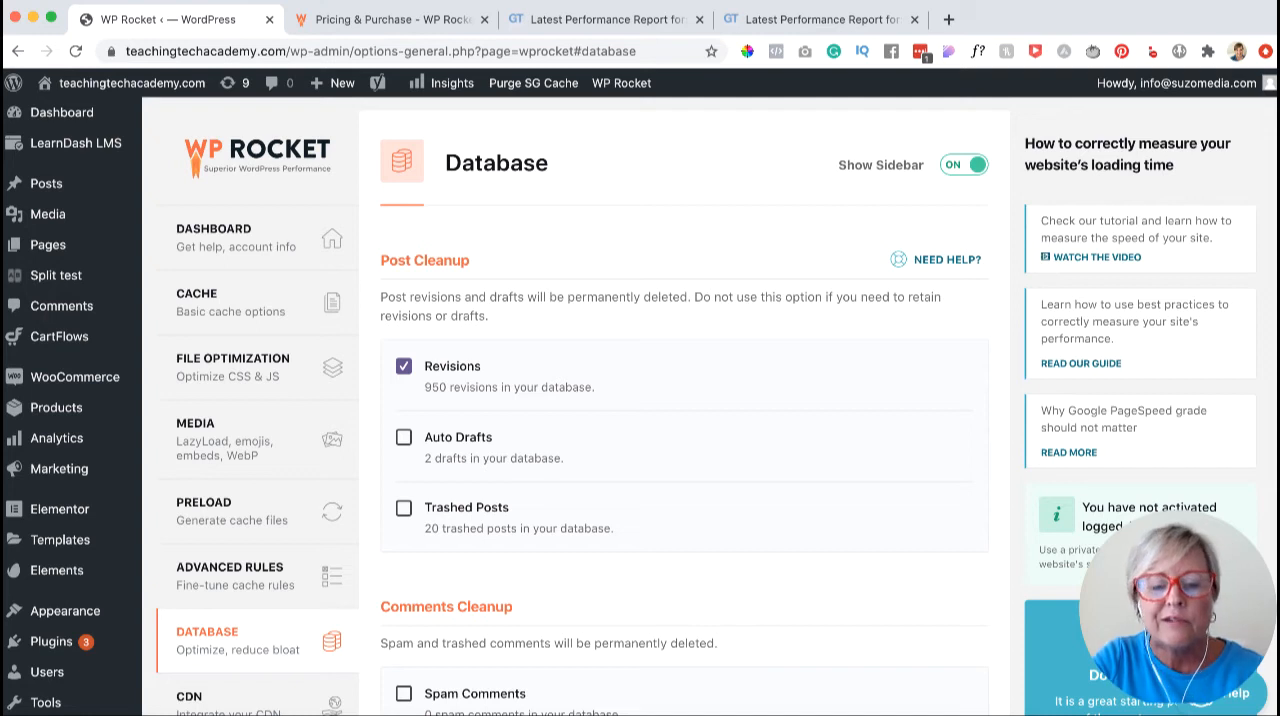
pyautogui.click(403, 508)
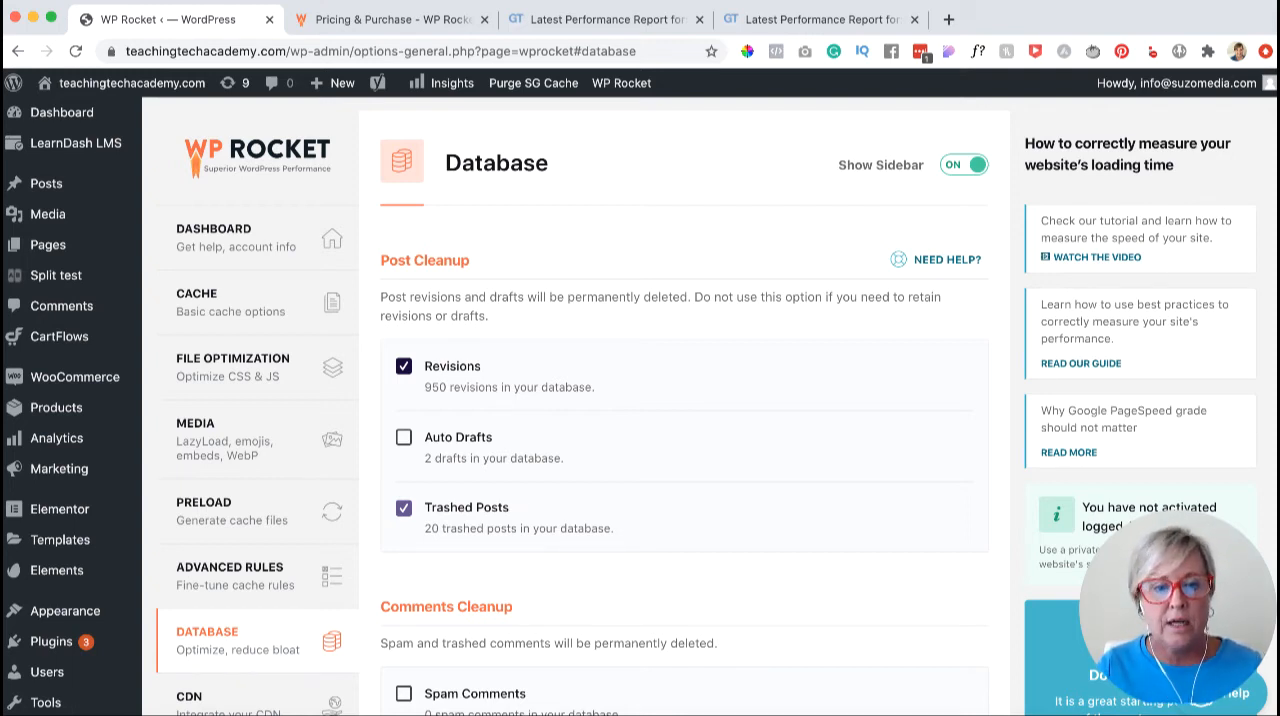
pyautogui.scroll(-5, 640, 400)
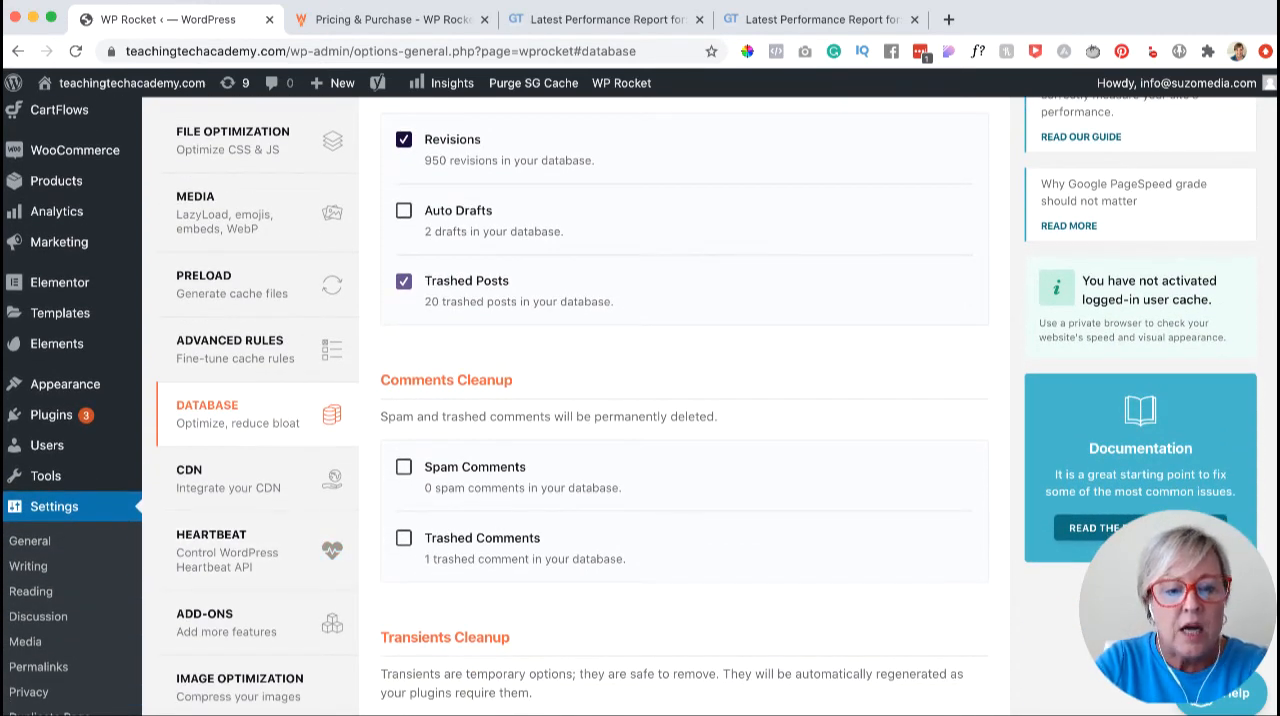
pyautogui.scroll(-4, 640, 400)
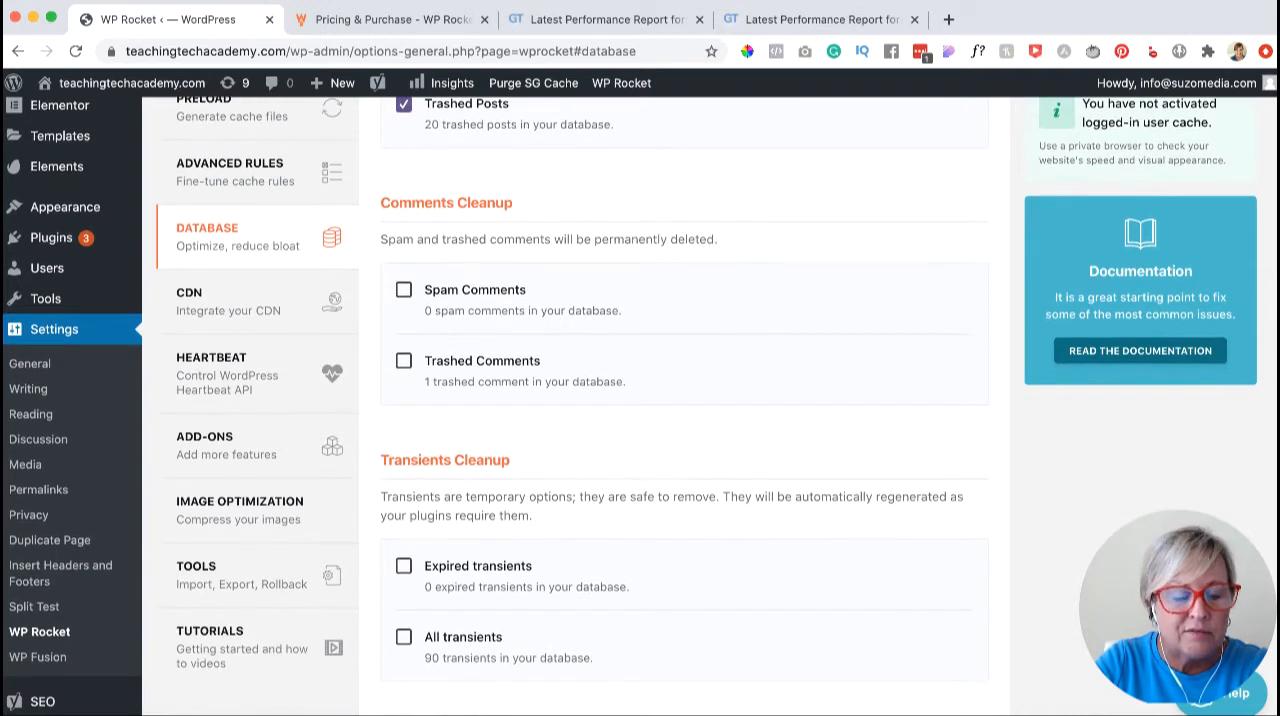
pyautogui.scroll(-2, 640, 400)
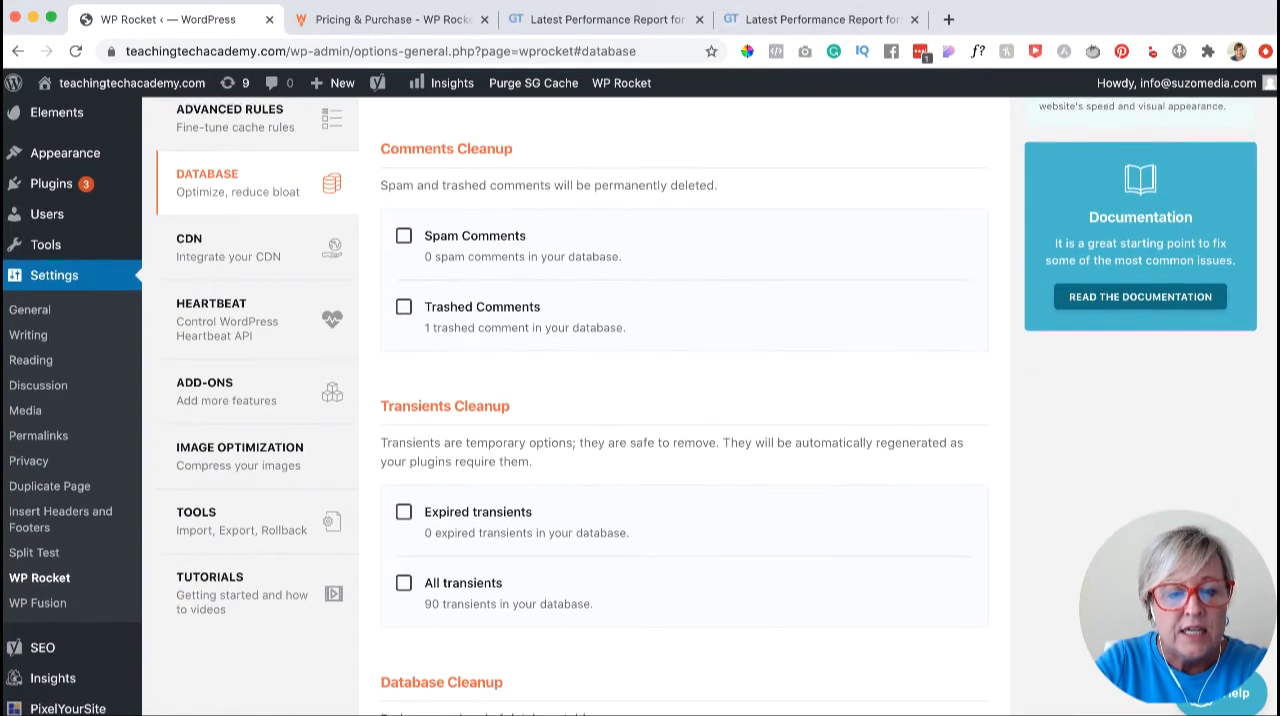
pyautogui.scroll(-2, 640, 400)
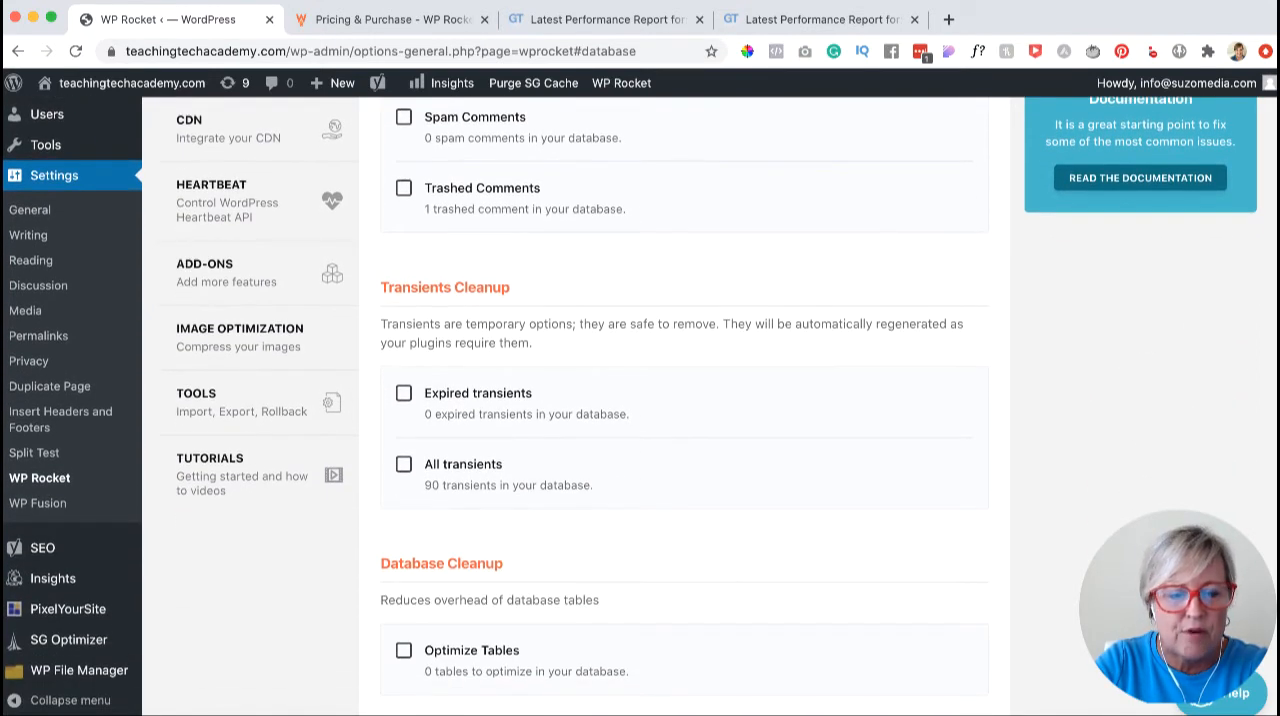
pyautogui.scroll(-5, 640, 400)
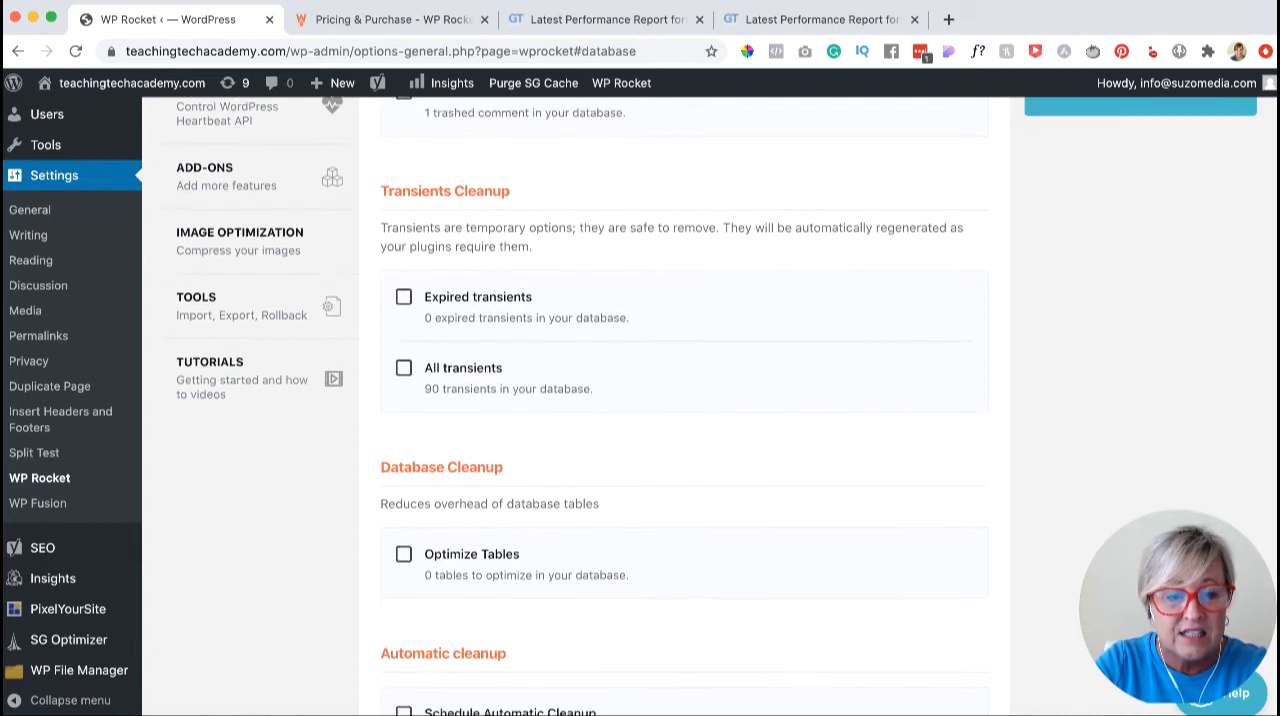
pyautogui.scroll(-2, 640, 400)
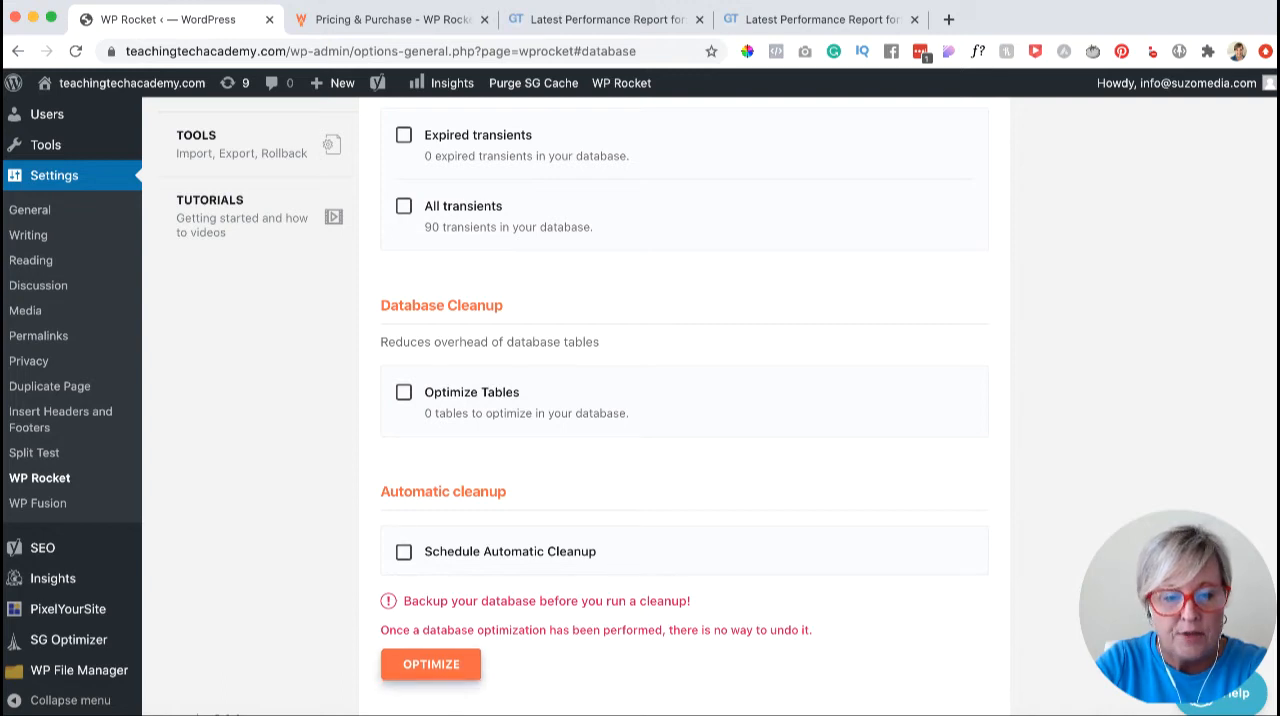
pyautogui.click(431, 664)
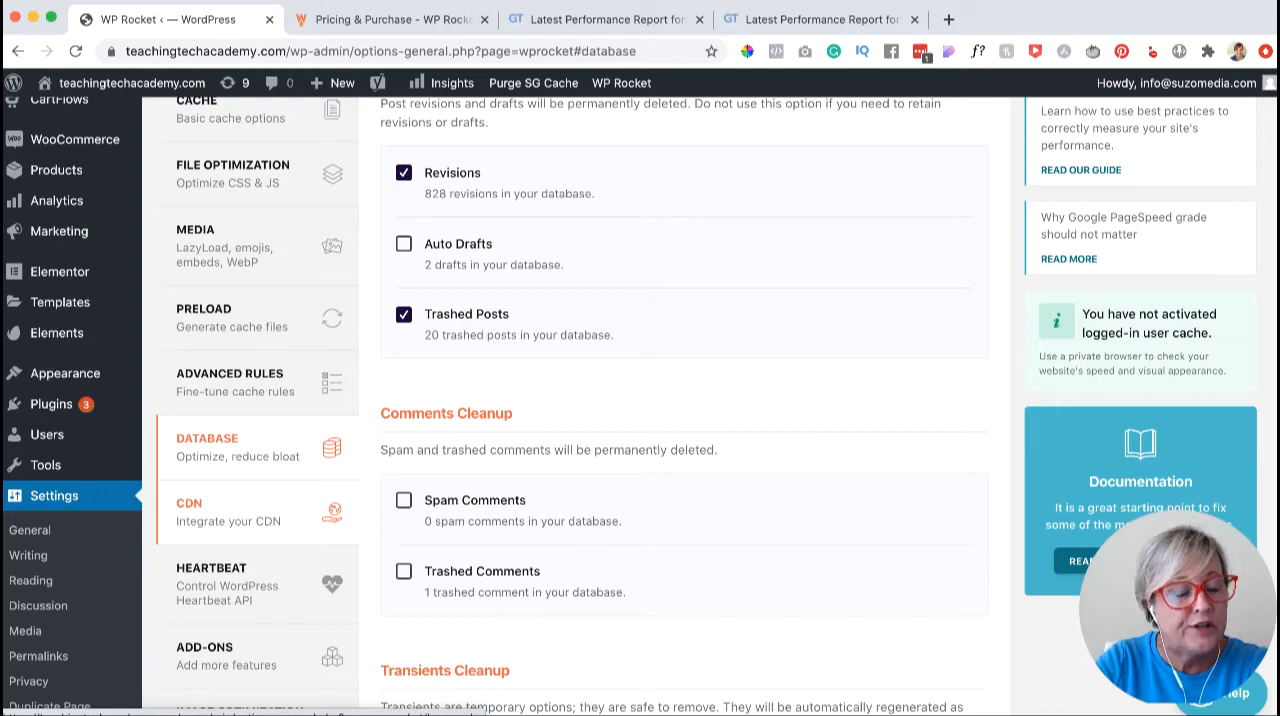
# - Open the CDN settings and examine the content delivery network option, the CNAME fields and the file exclusions
pyautogui.click(332, 513)
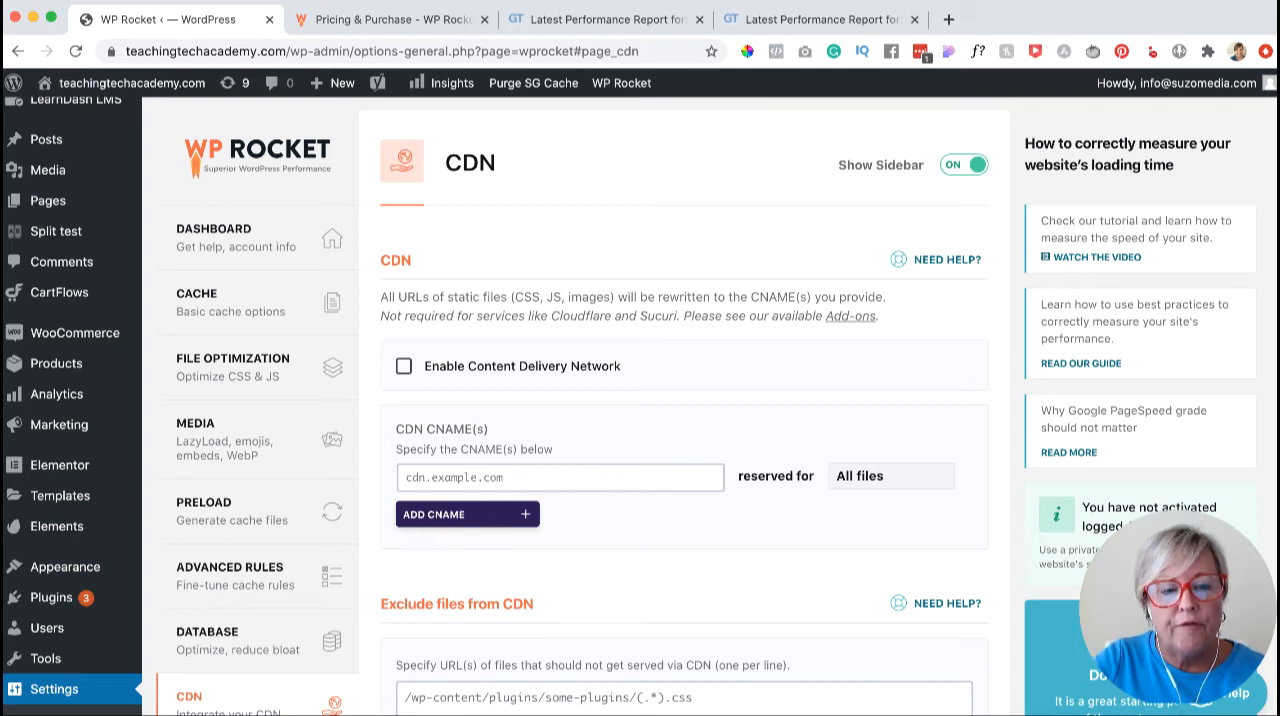
pyautogui.scroll(-1, 684, 406)
pyautogui.scroll(1, 684, 406)
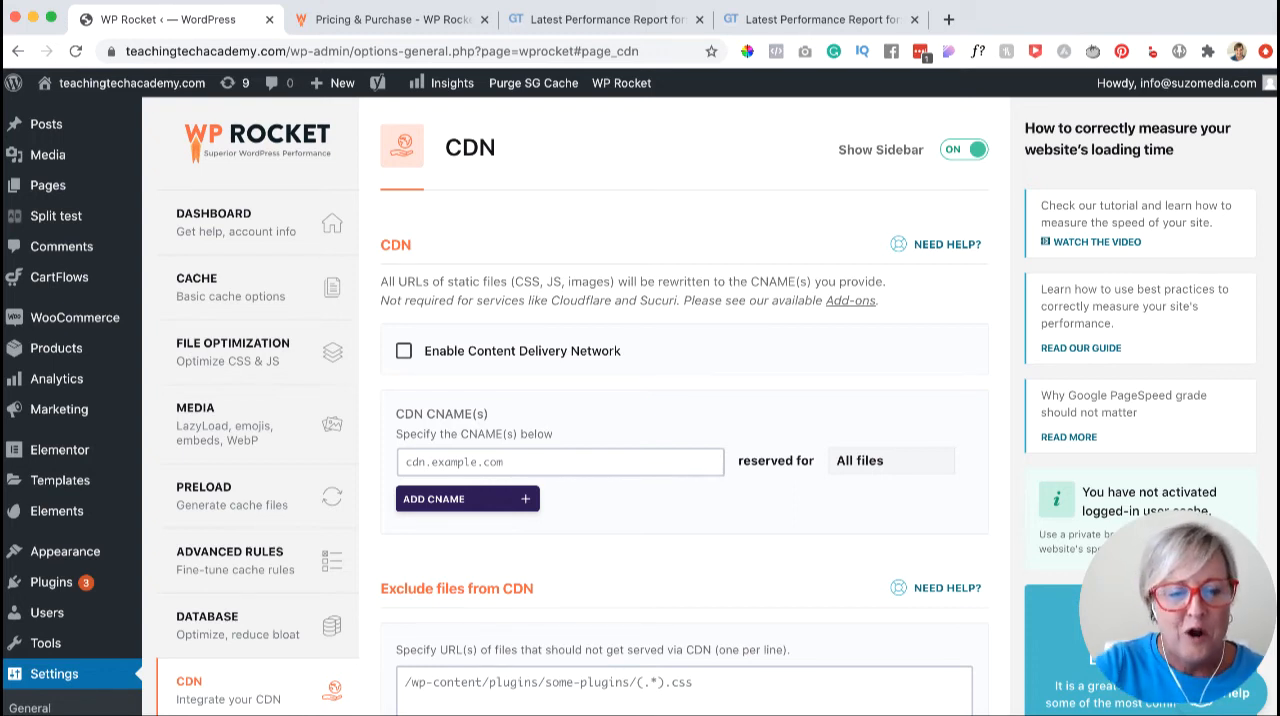
pyautogui.scroll(-1, 684, 406)
pyautogui.scroll(1, 684, 406)
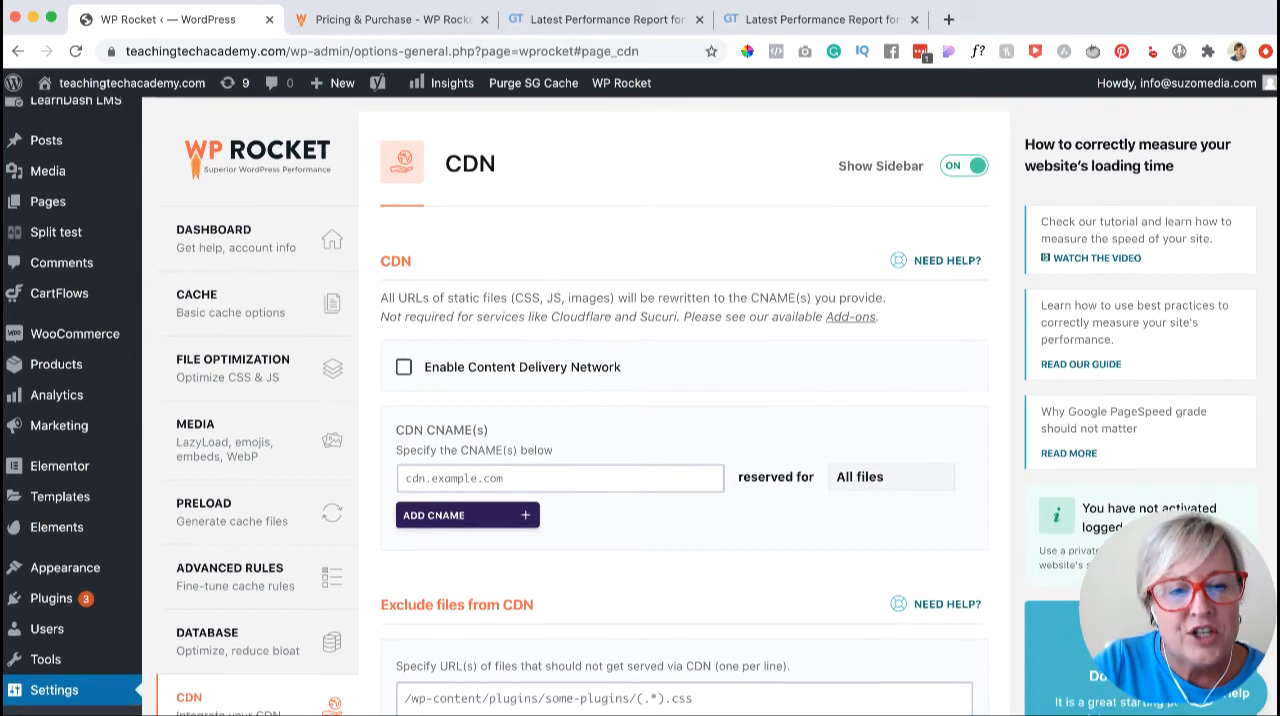
pyautogui.scroll(-5, 684, 406)
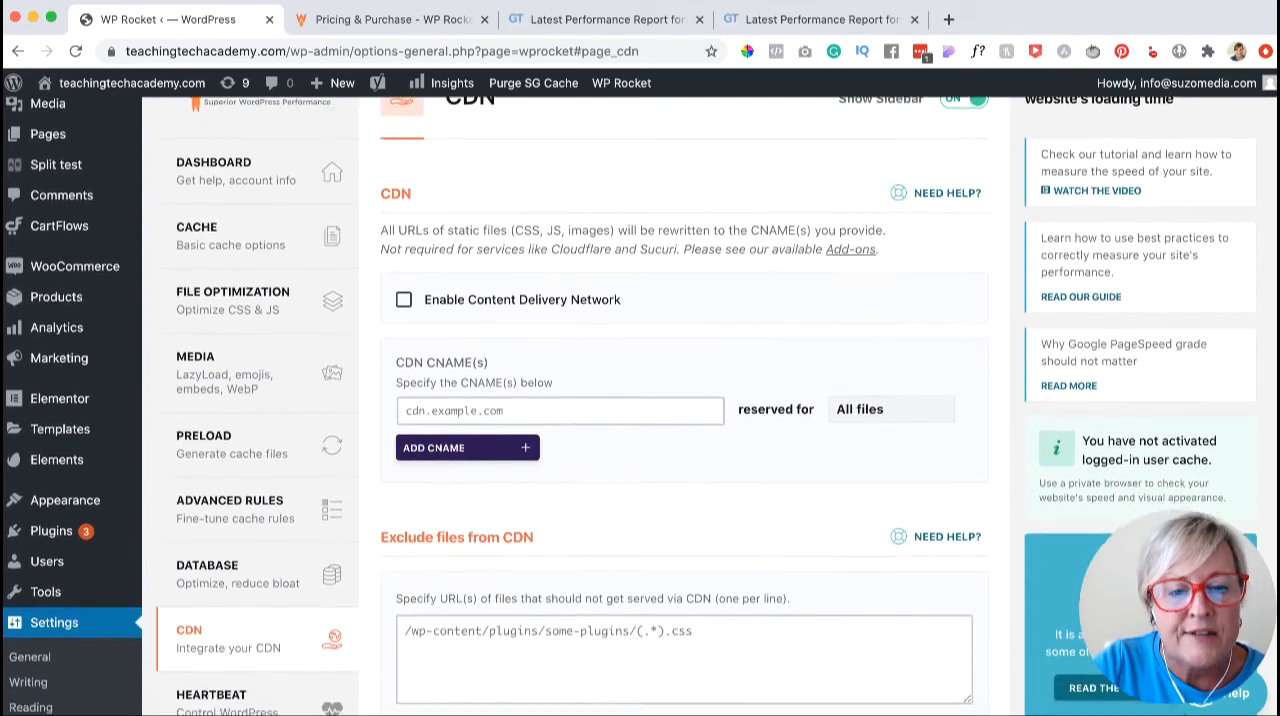
pyautogui.scroll(3, 684, 406)
pyautogui.scroll(-3, 684, 406)
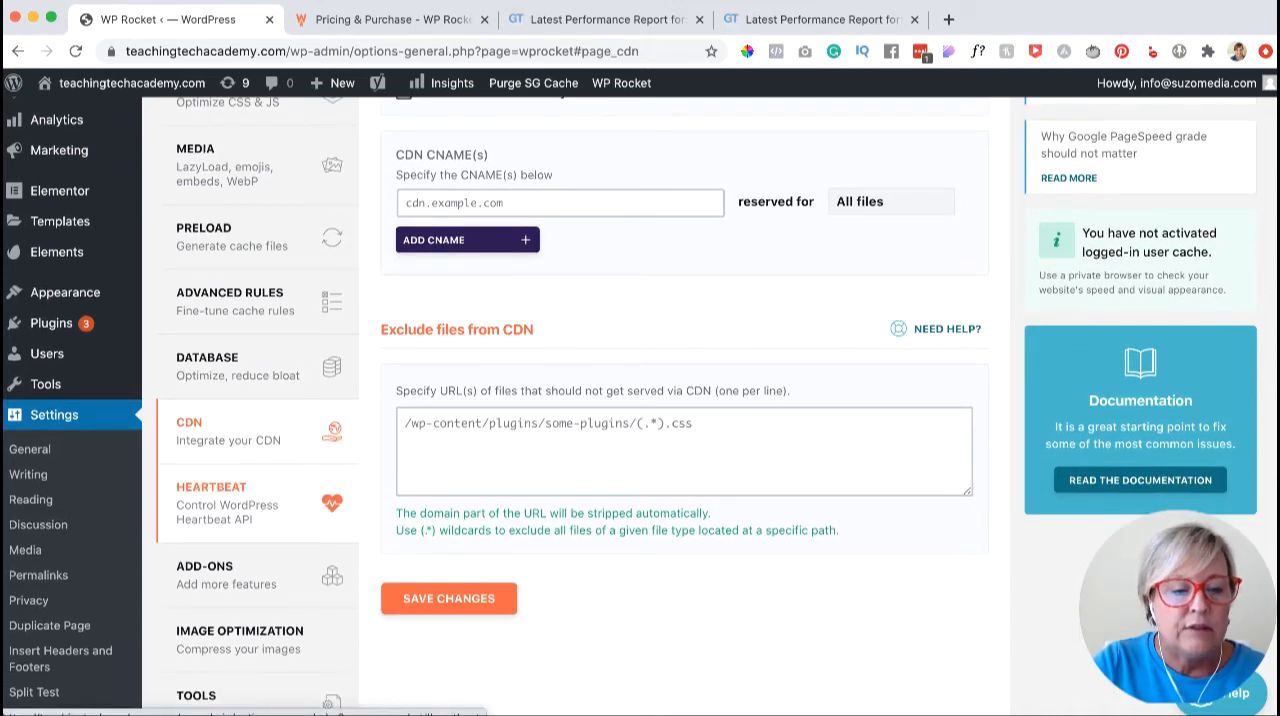
# - In the Heartbeat settings, check the choices for backend behavior, keep Reduce activity, and save the changes
pyautogui.click(227, 500)
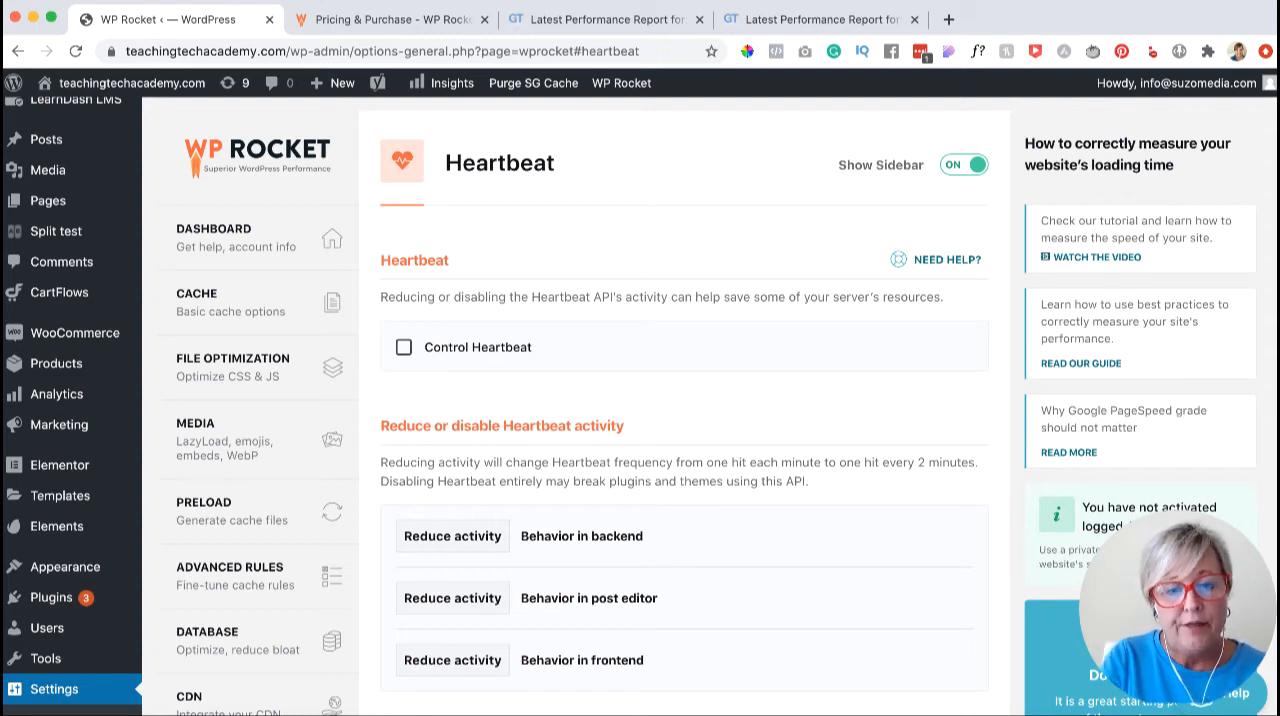
pyautogui.scroll(-2, 684, 400)
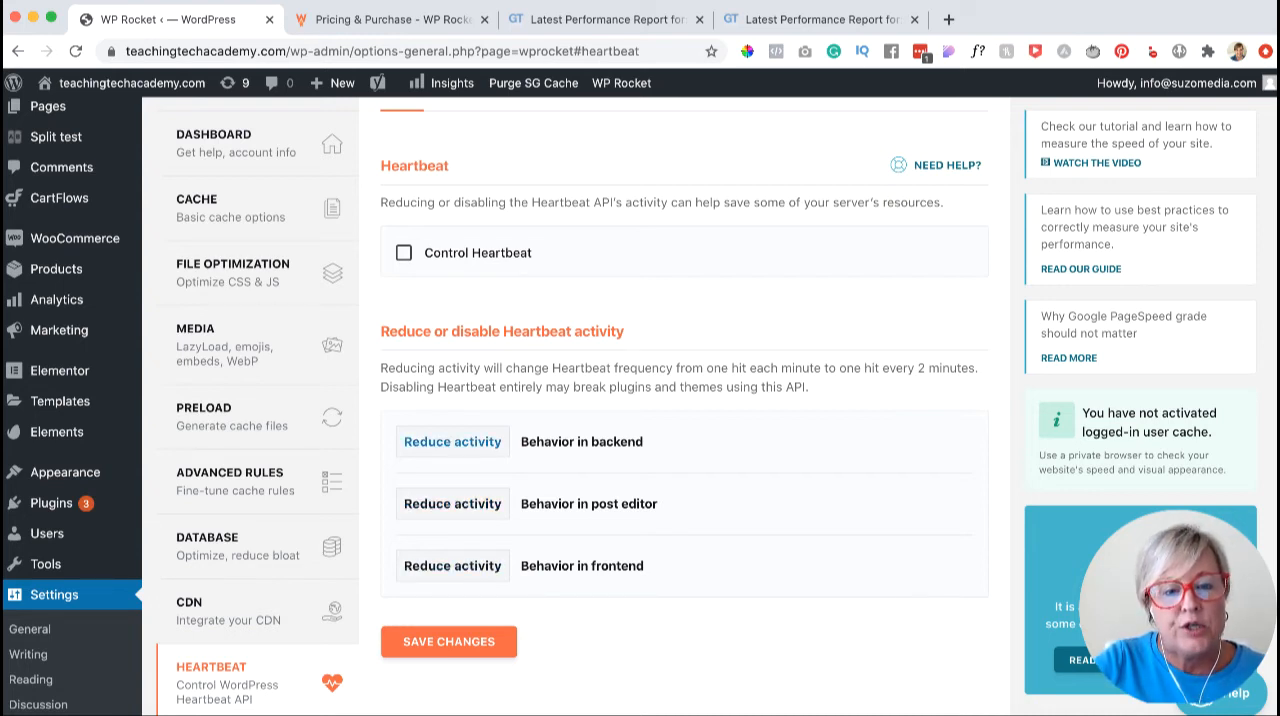
pyautogui.click(452, 441)
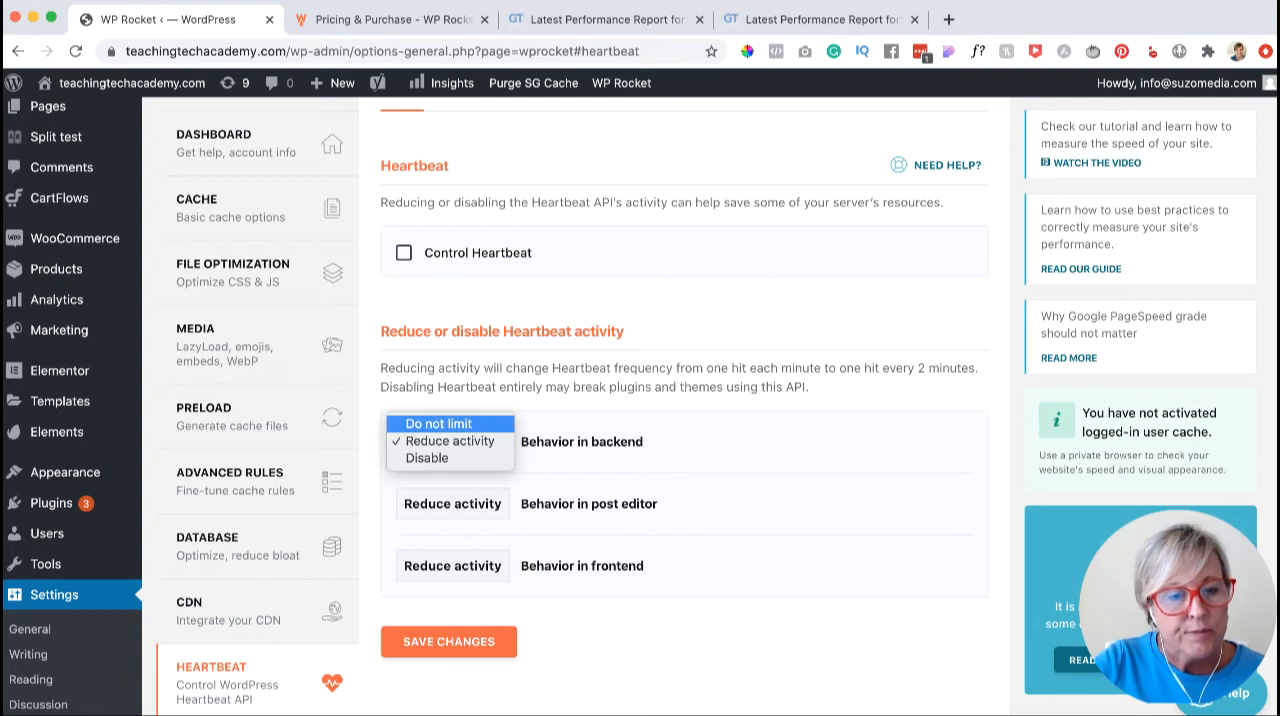
pyautogui.press('Escape')
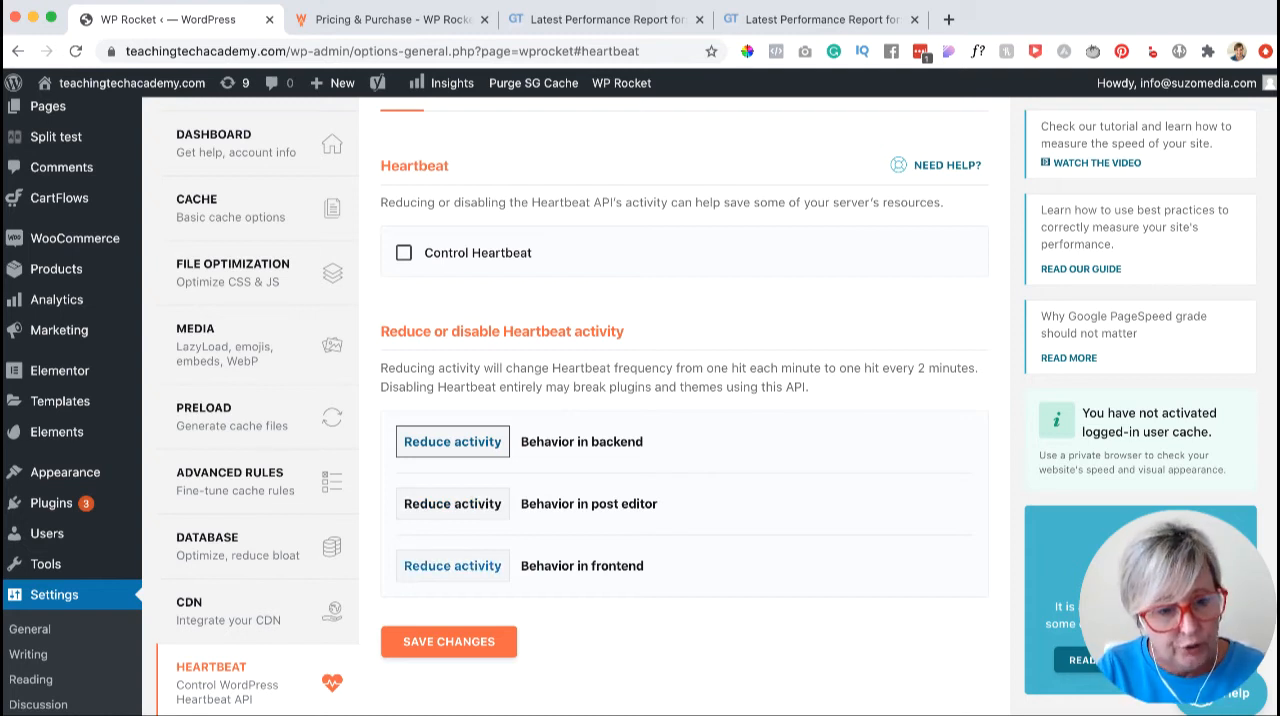
pyautogui.scroll(-1, 630, 406)
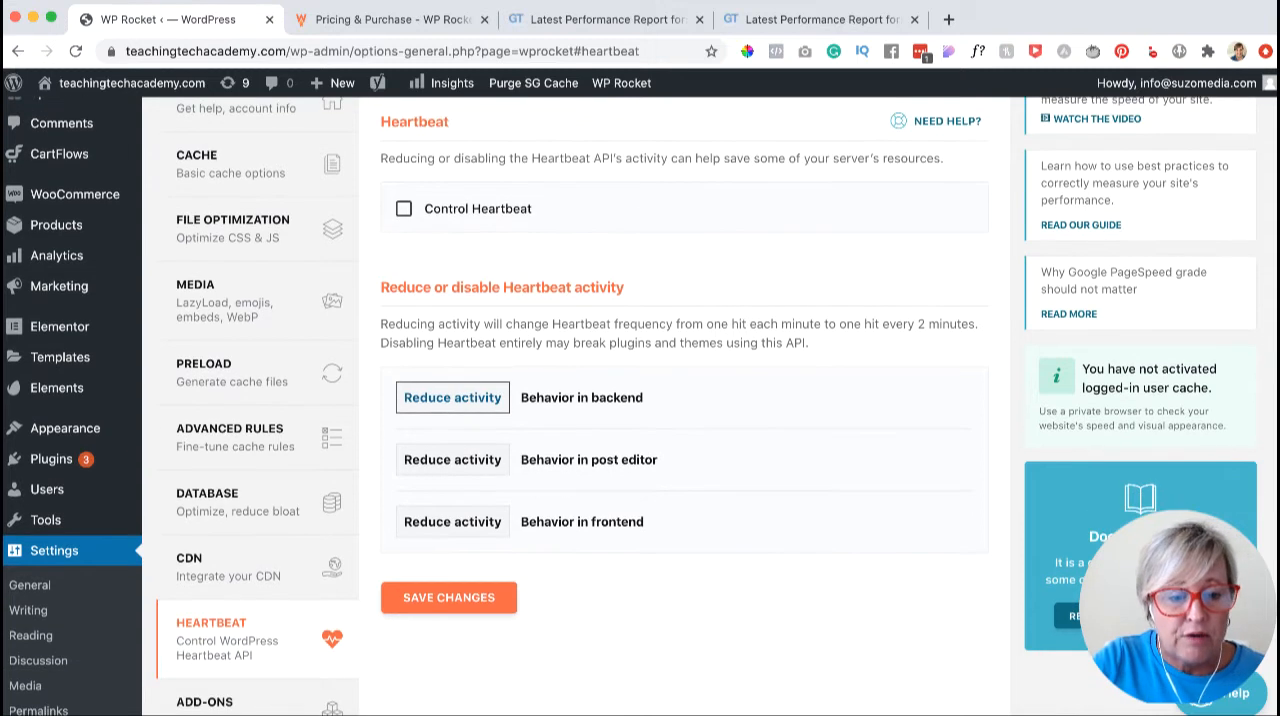
pyautogui.scroll(-1, 630, 406)
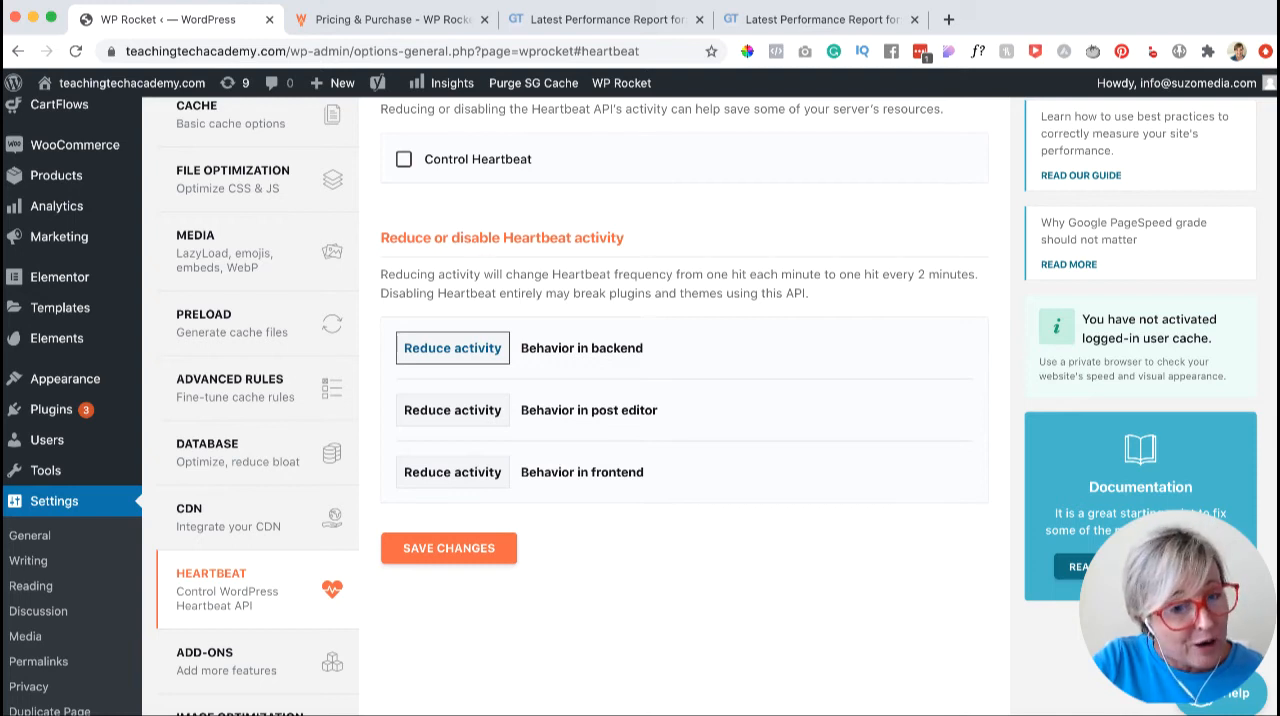
pyautogui.click(449, 547)
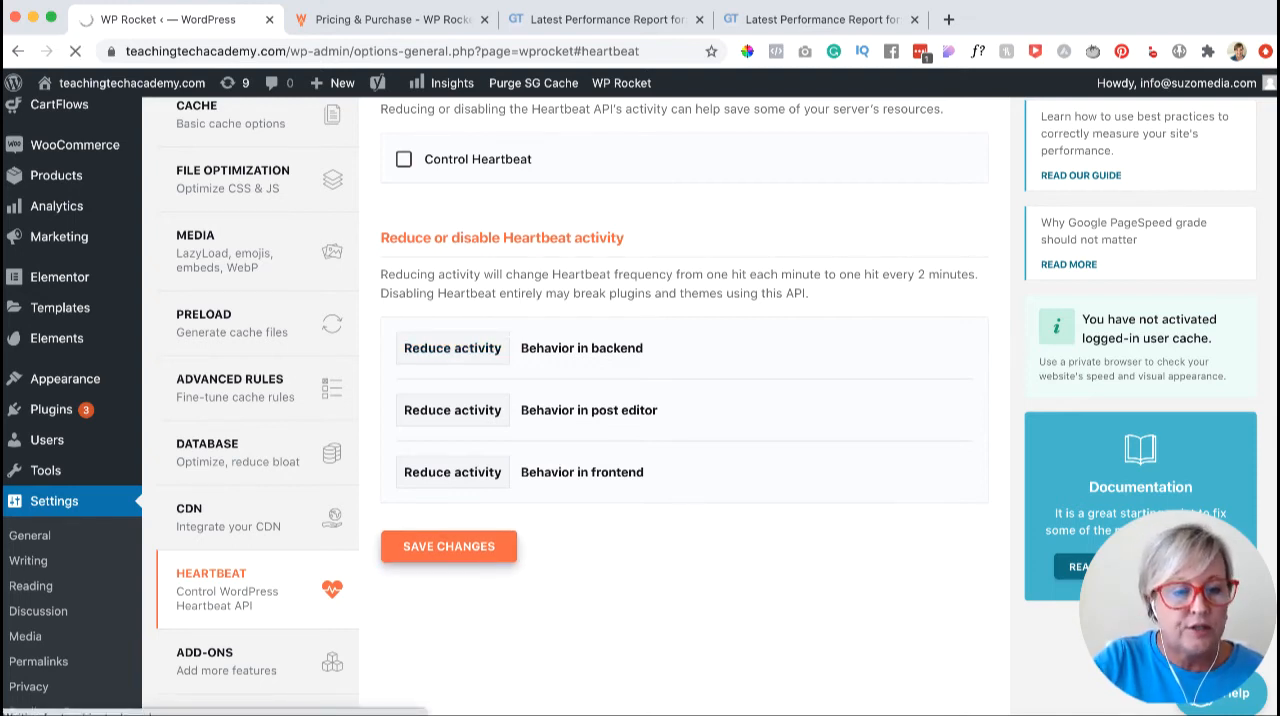
# - Open the Add-ons settings and review the Google Tracking and Facebook Pixel add-ons, switching Facebook Pixel on and back off
pyautogui.click(206, 408)
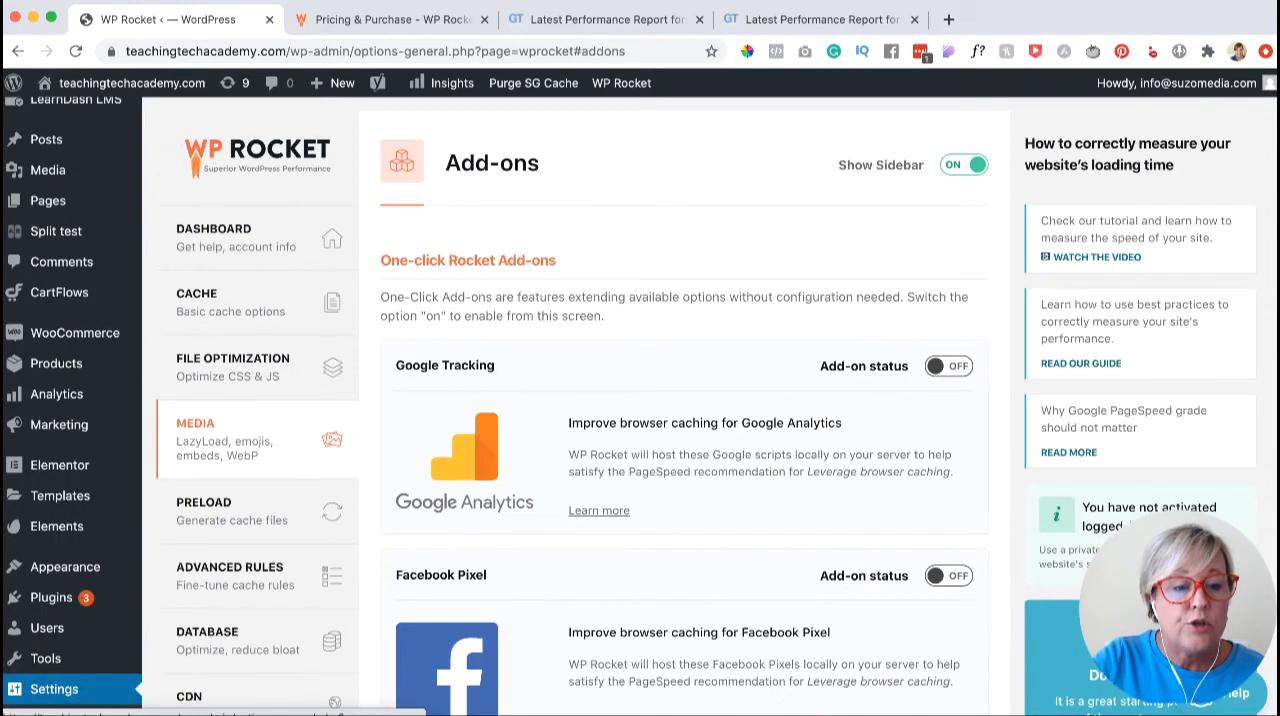
pyautogui.scroll(-1, 465, 455)
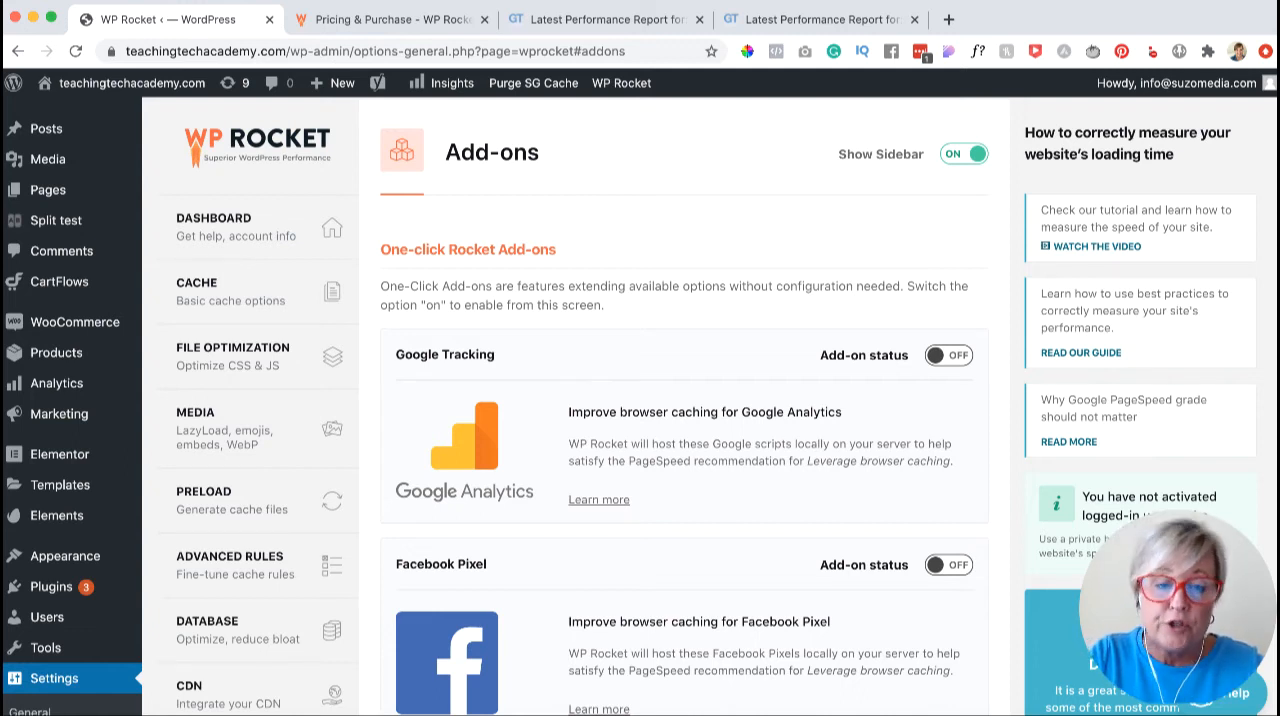
pyautogui.scroll(-2, 629, 406)
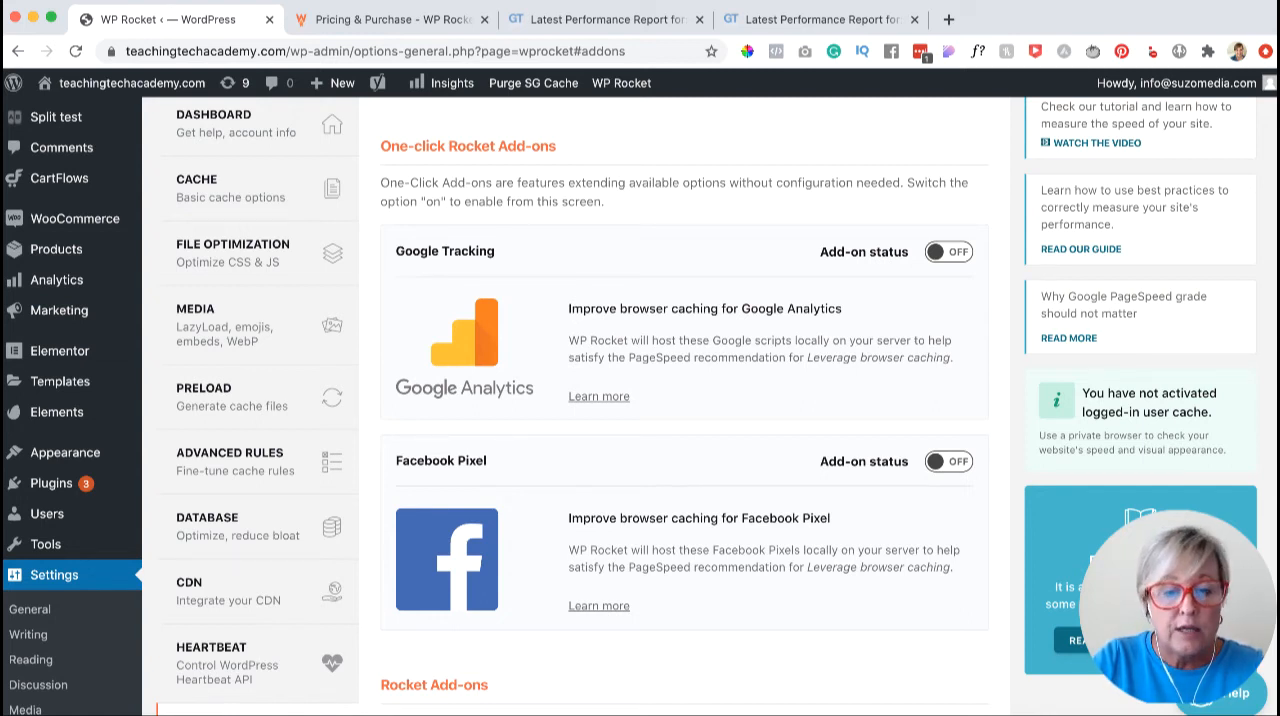
pyautogui.scroll(-1, 640, 406)
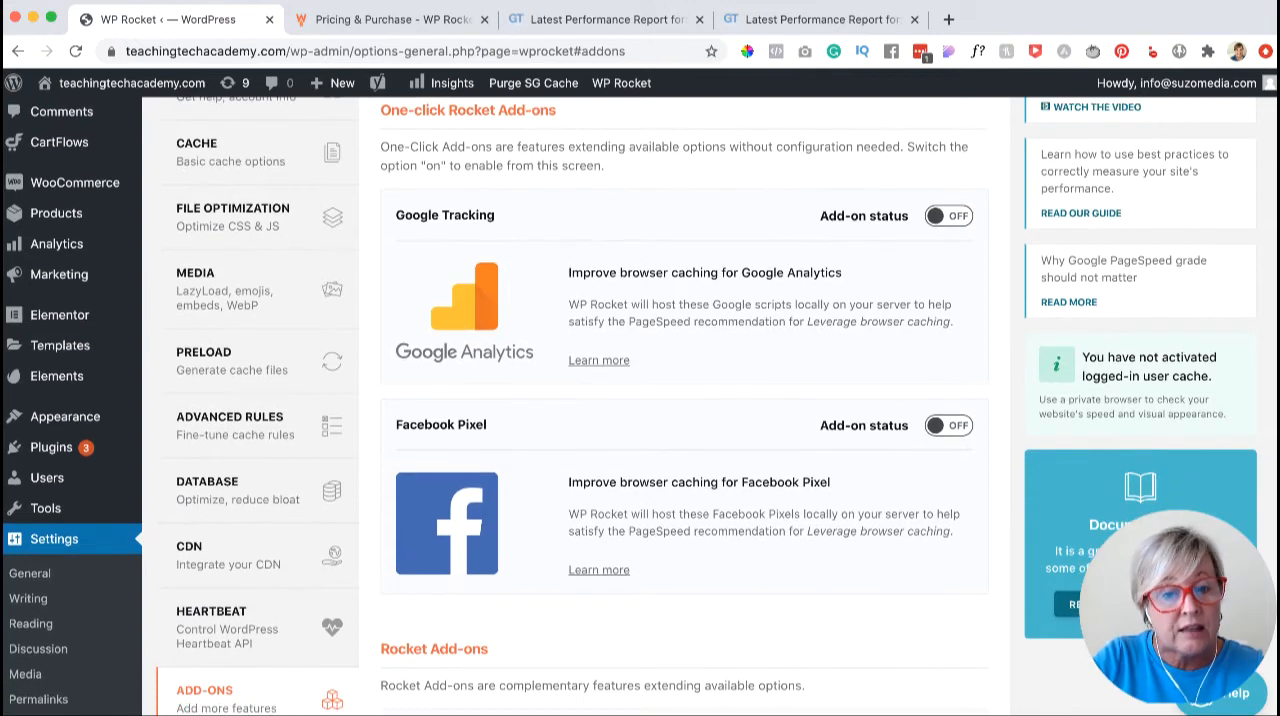
pyautogui.scroll(-1, 640, 406)
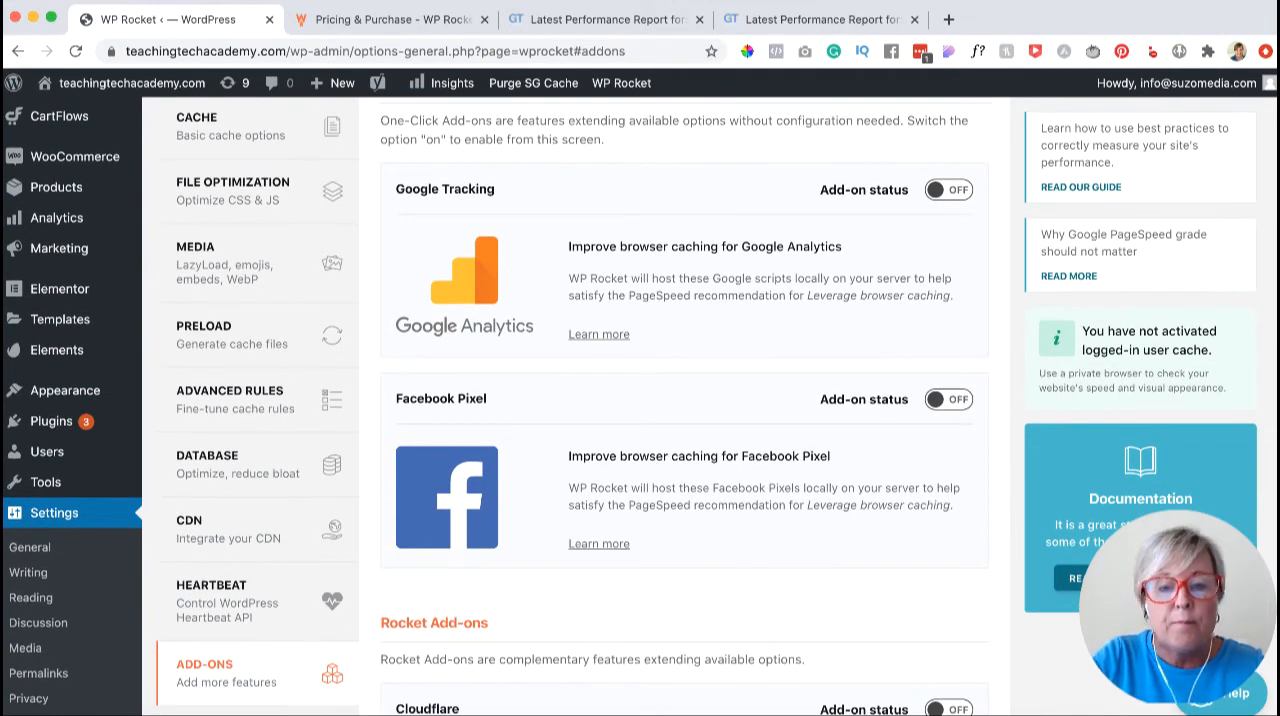
pyautogui.click(949, 399)
pyautogui.click(949, 399)
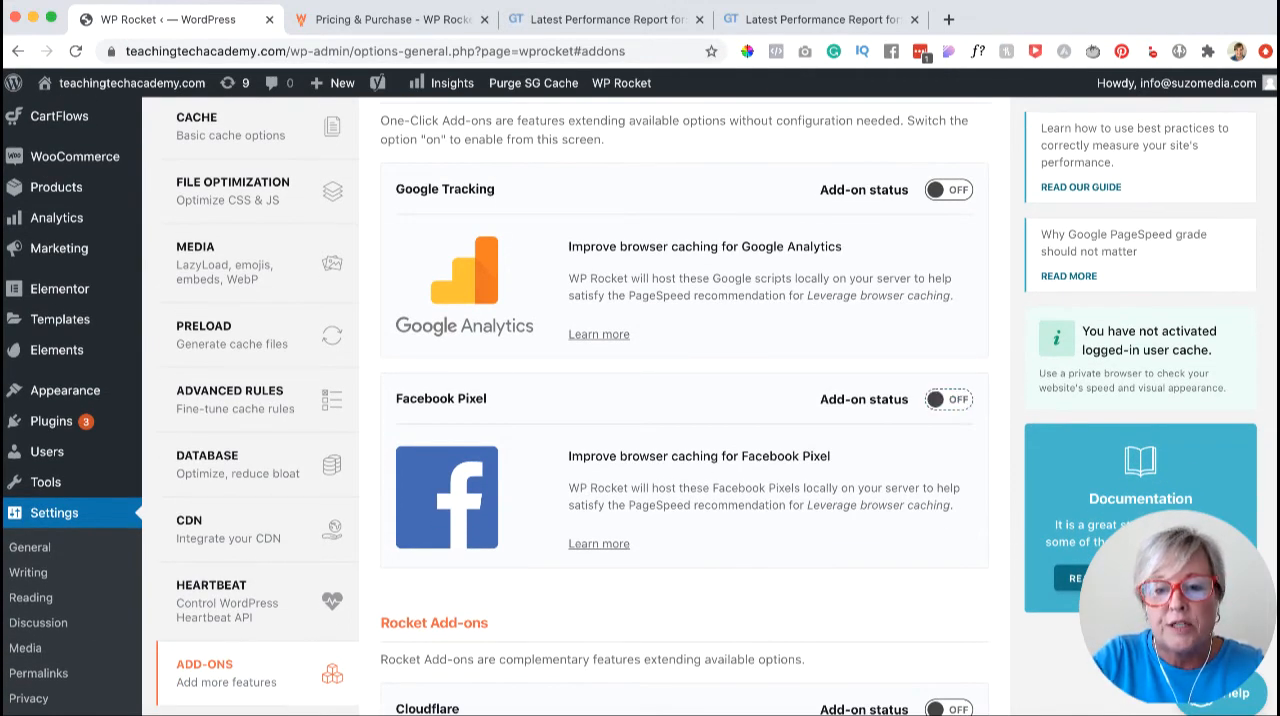
# - Review the Cloudflare and Sucuri options among the Rocket Add-ons
pyautogui.scroll(-1, 949, 399)
pyautogui.scroll(-10, 640, 406)
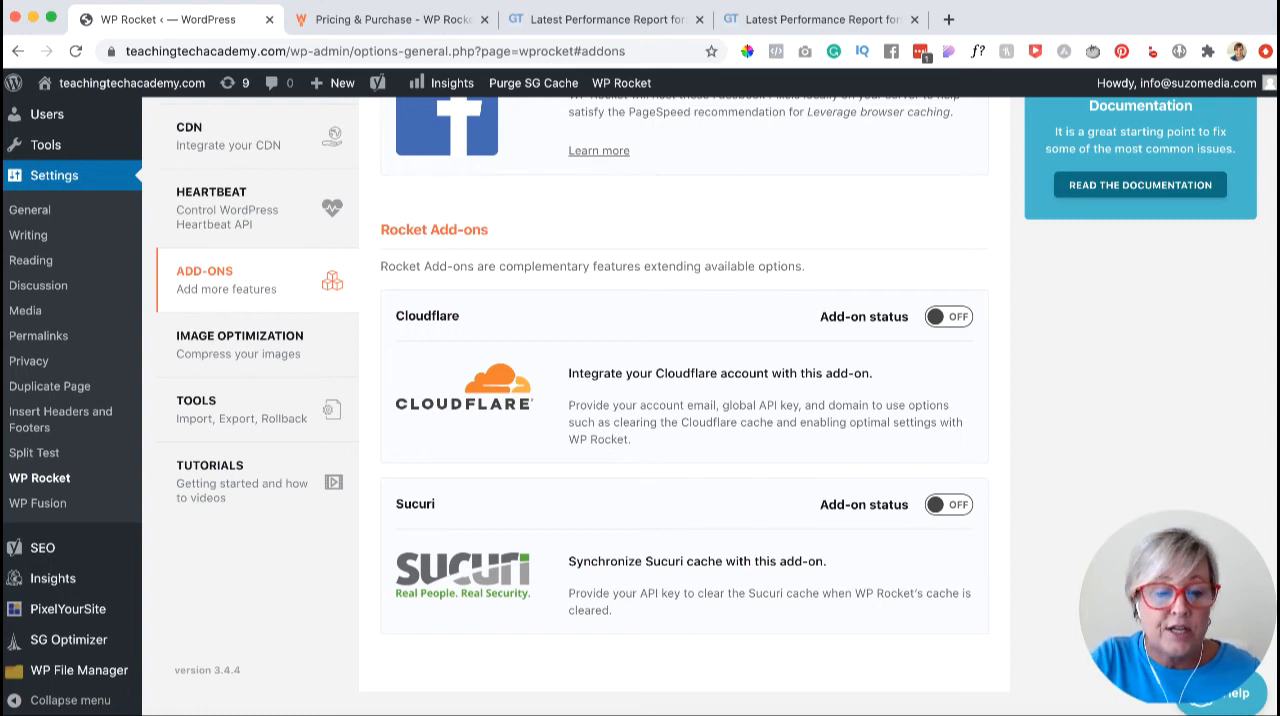
pyautogui.scroll(-1, 700, 406)
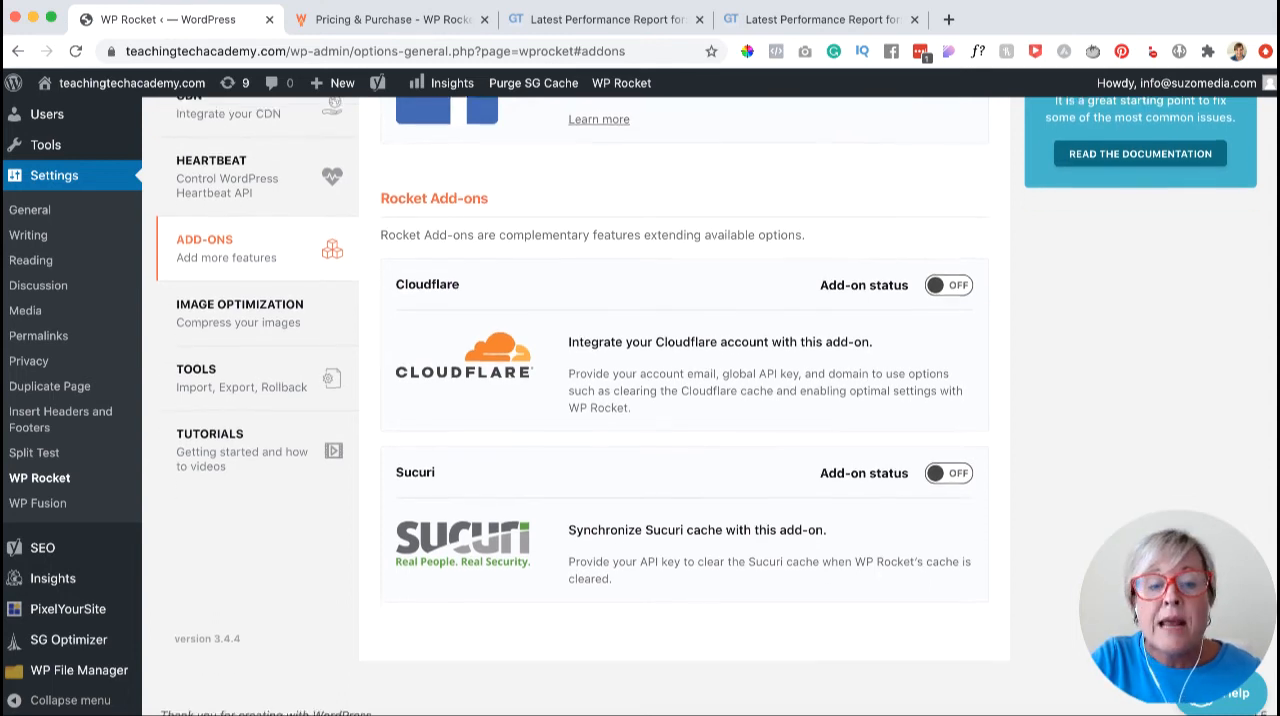
pyautogui.scroll(2, 700, 406)
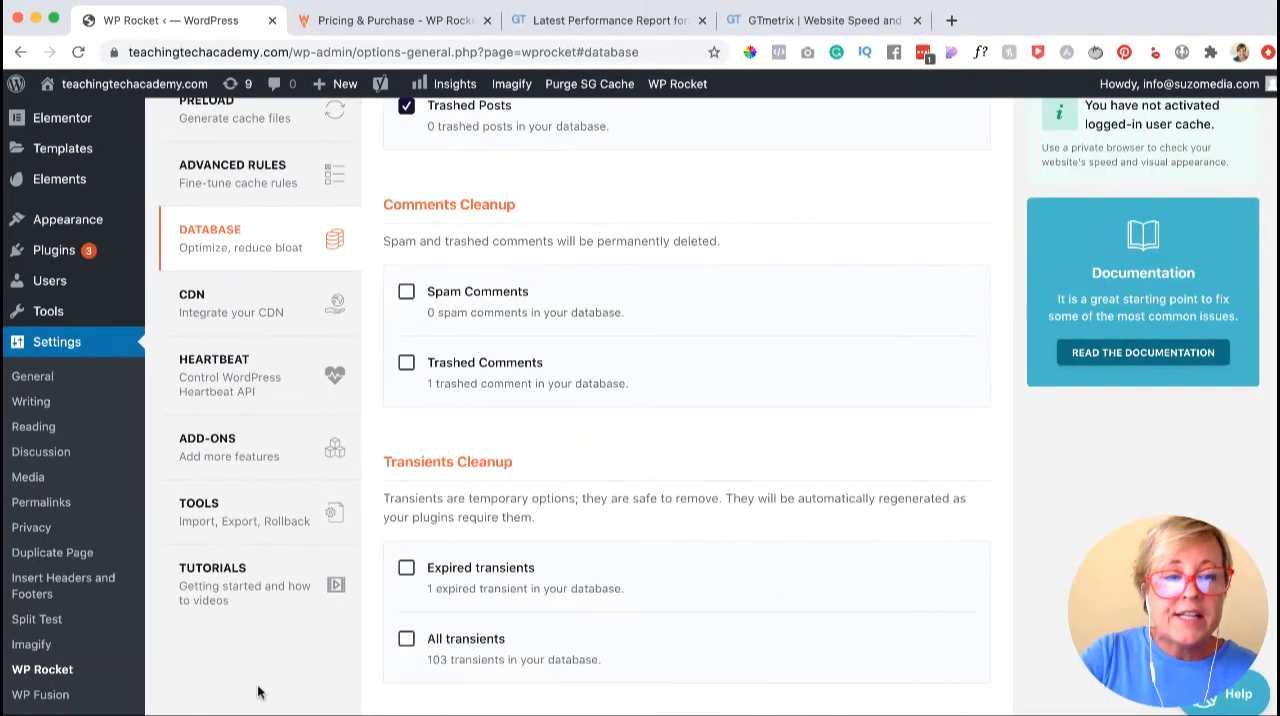
# - Open the Tools settings and review the export, import and rollback options
pyautogui.click(264, 536)
pyautogui.scroll(-2, 471, 564)
pyautogui.scroll(1, 471, 564)
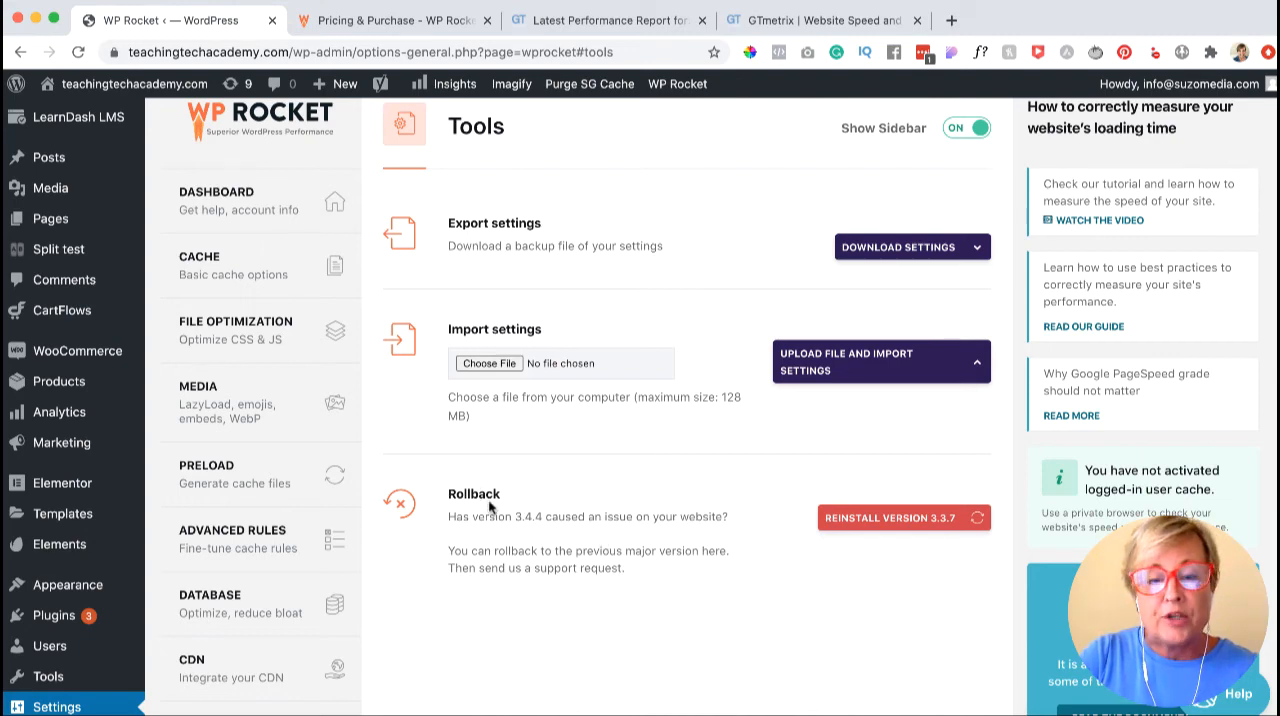
# - Open the Tutorials section and look through the Getting Started, File Optimization and Preload videos
pyautogui.scroll(-4, 340, 572)
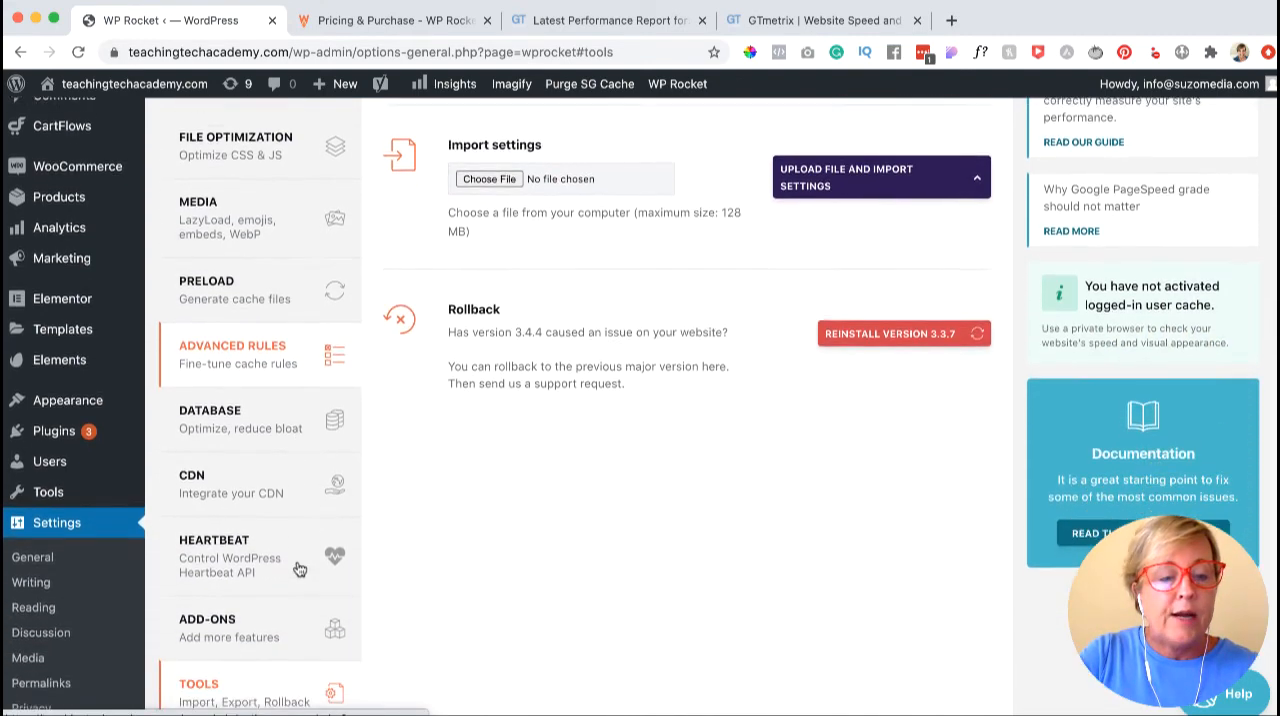
pyautogui.scroll(-5, 296, 567)
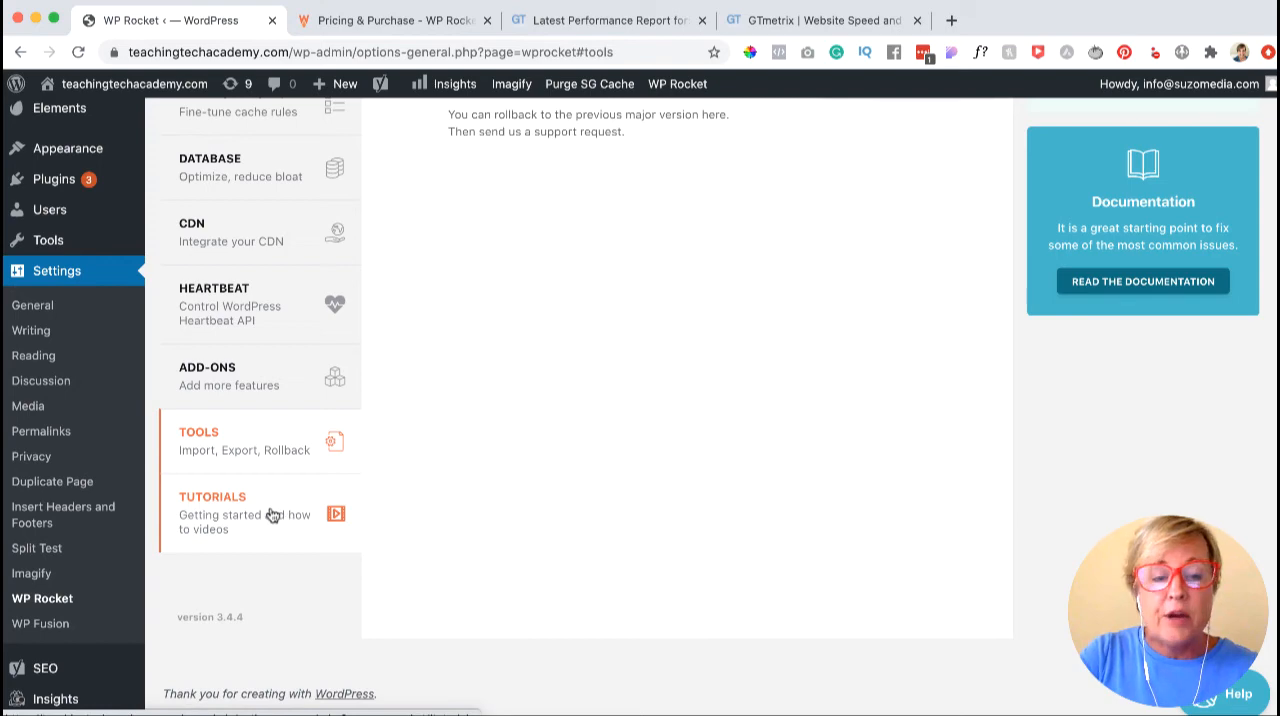
pyautogui.click(270, 515)
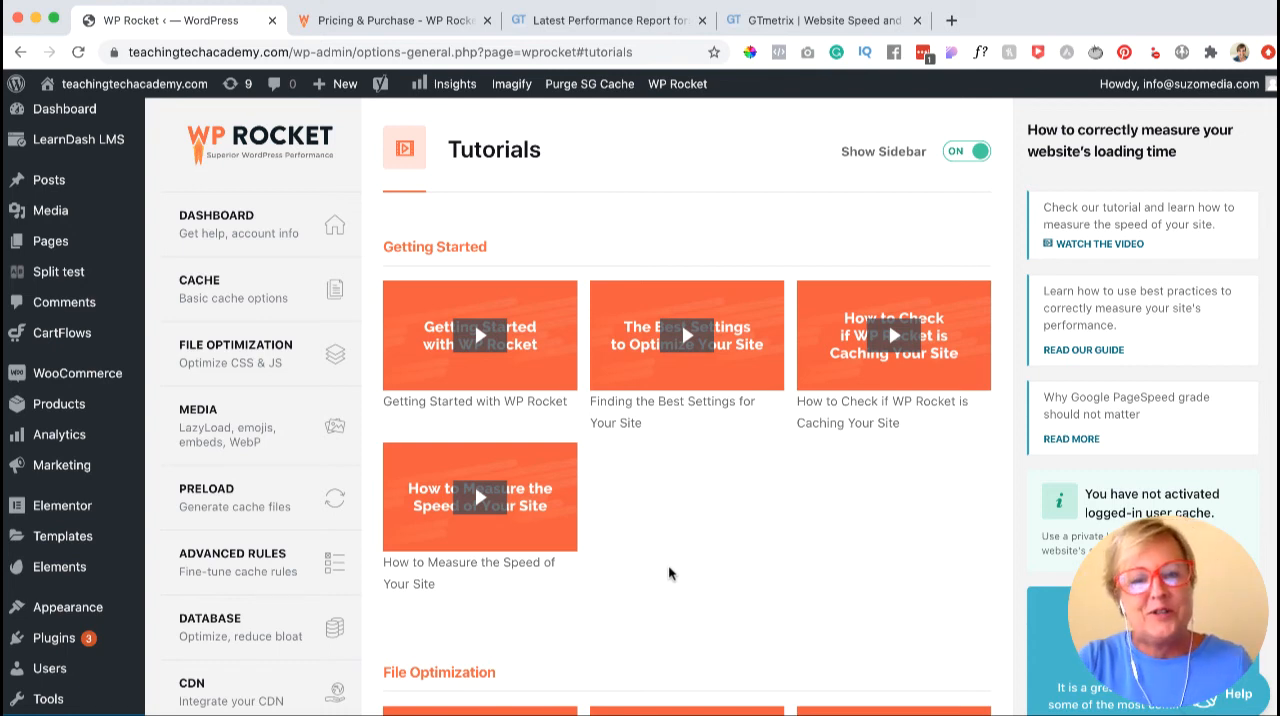
pyautogui.scroll(1, 668, 573)
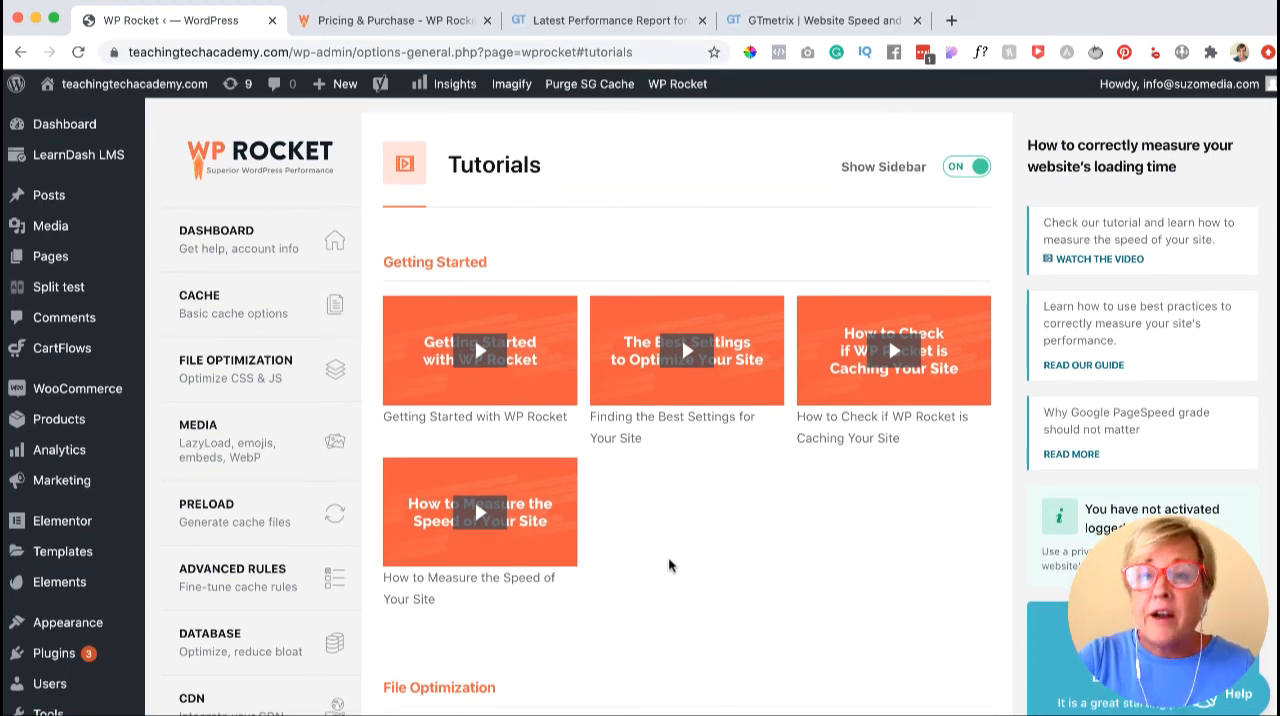
pyautogui.scroll(-2, 669, 565)
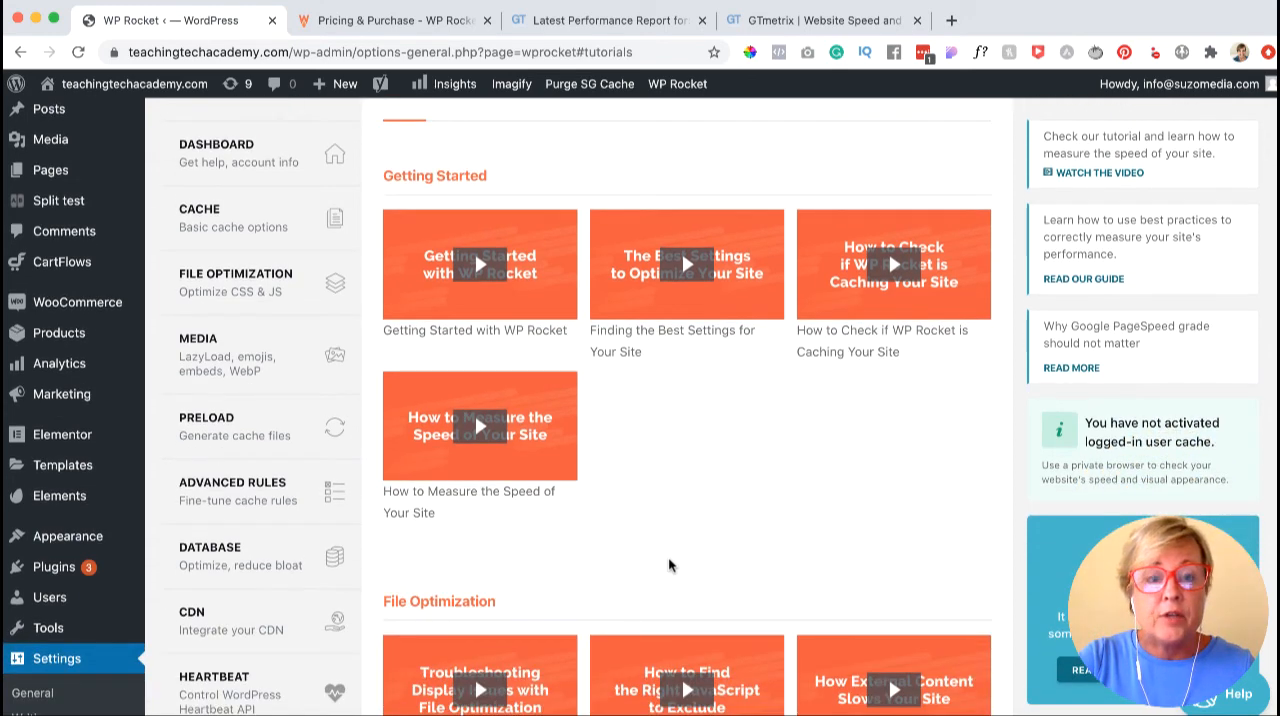
pyautogui.scroll(-6, 669, 565)
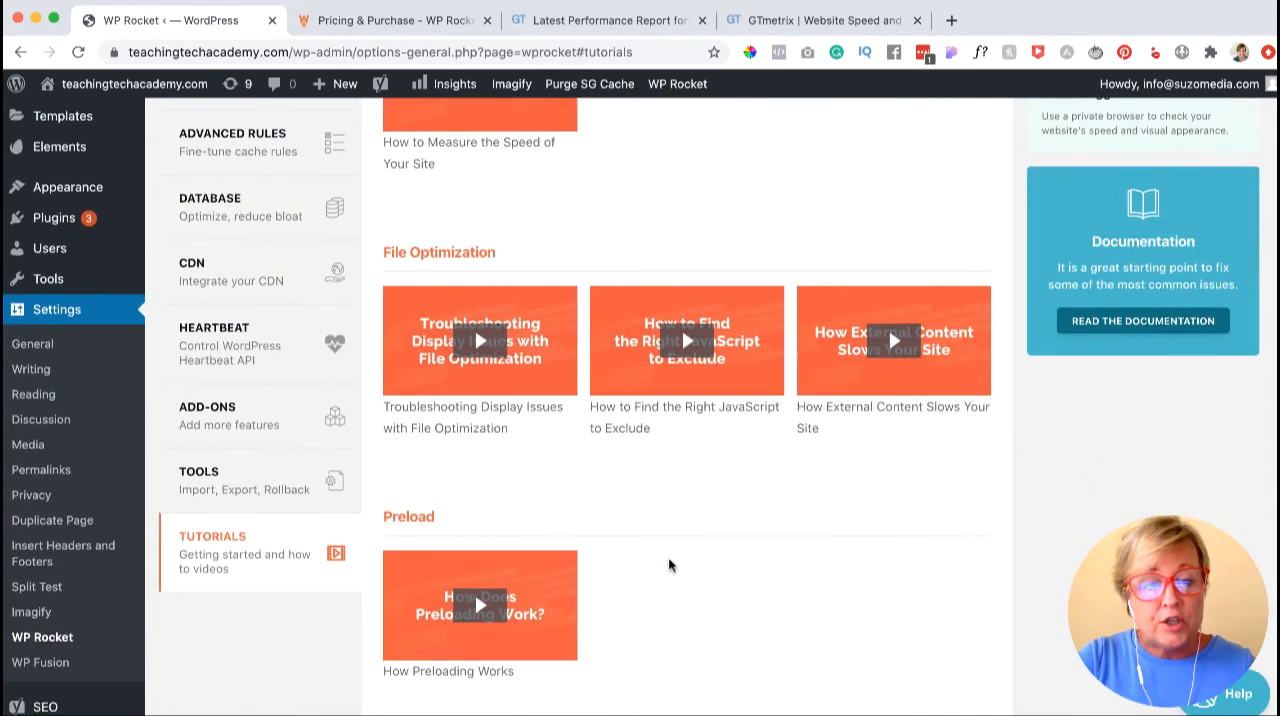
pyautogui.scroll(3, 660, 570)
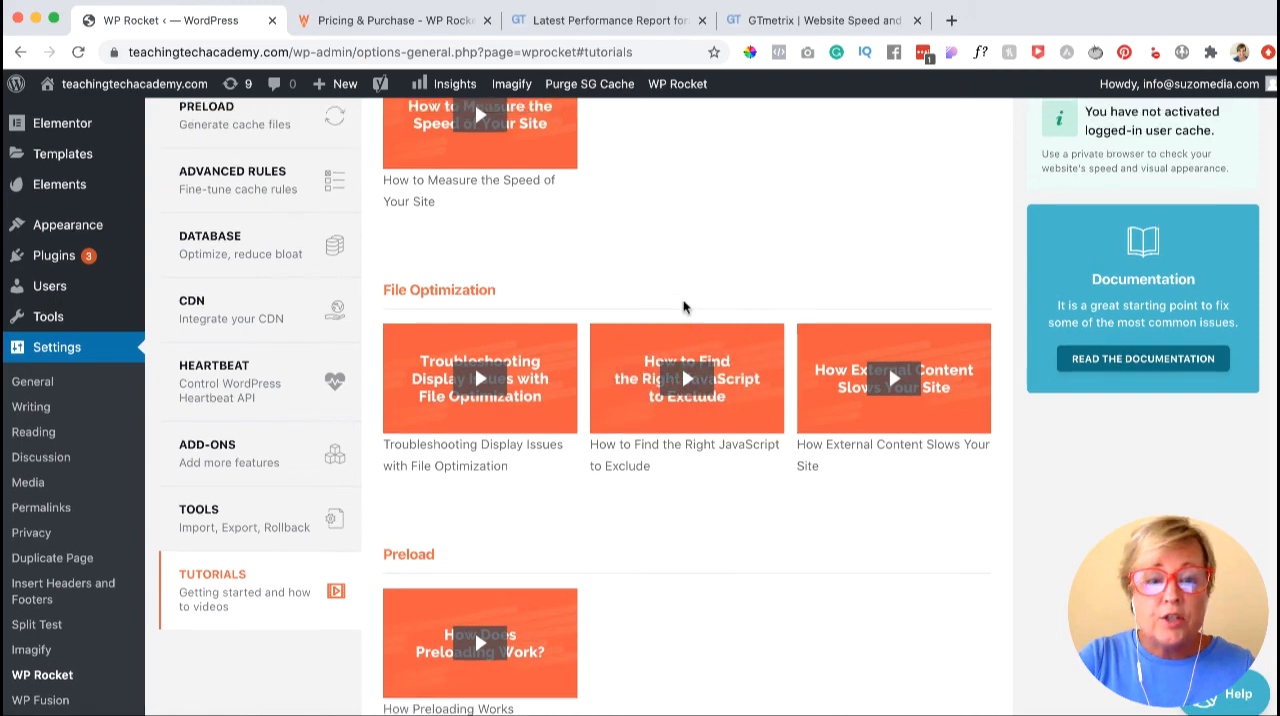
pyautogui.scroll(1, 683, 307)
pyautogui.scroll(1, 683, 307)
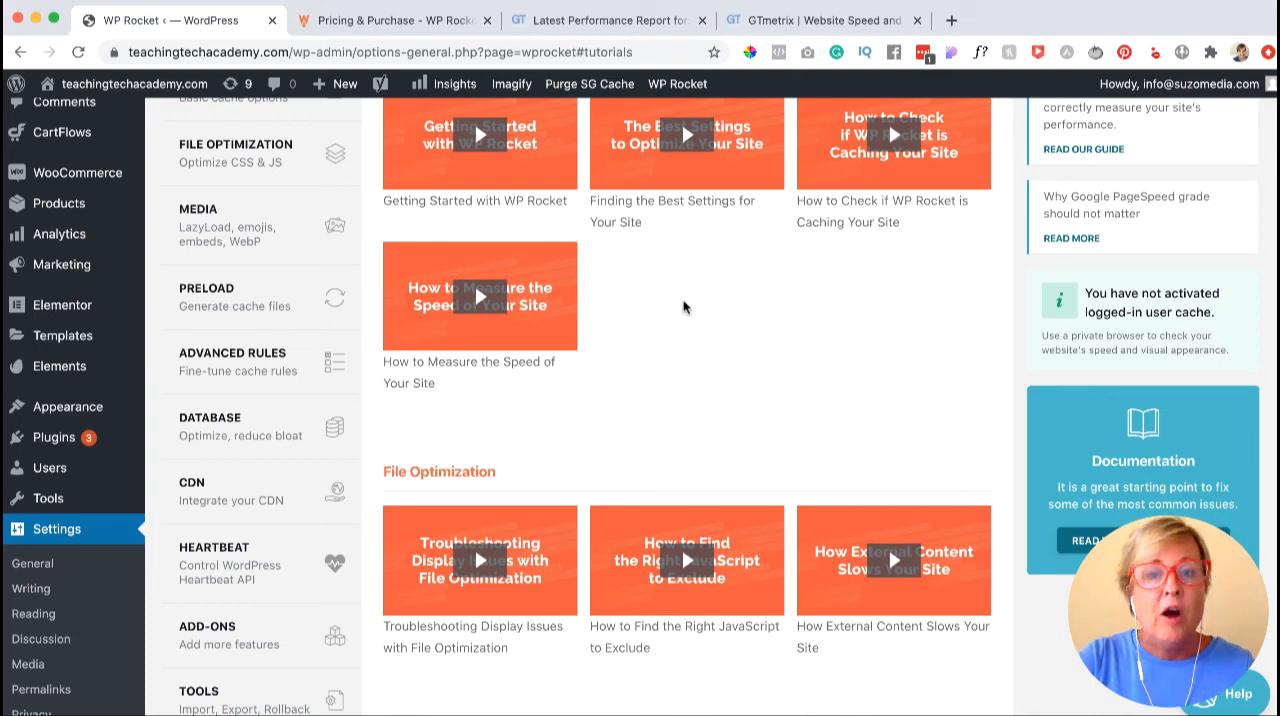
pyautogui.scroll(1, 683, 307)
pyautogui.scroll(-1, 683, 307)
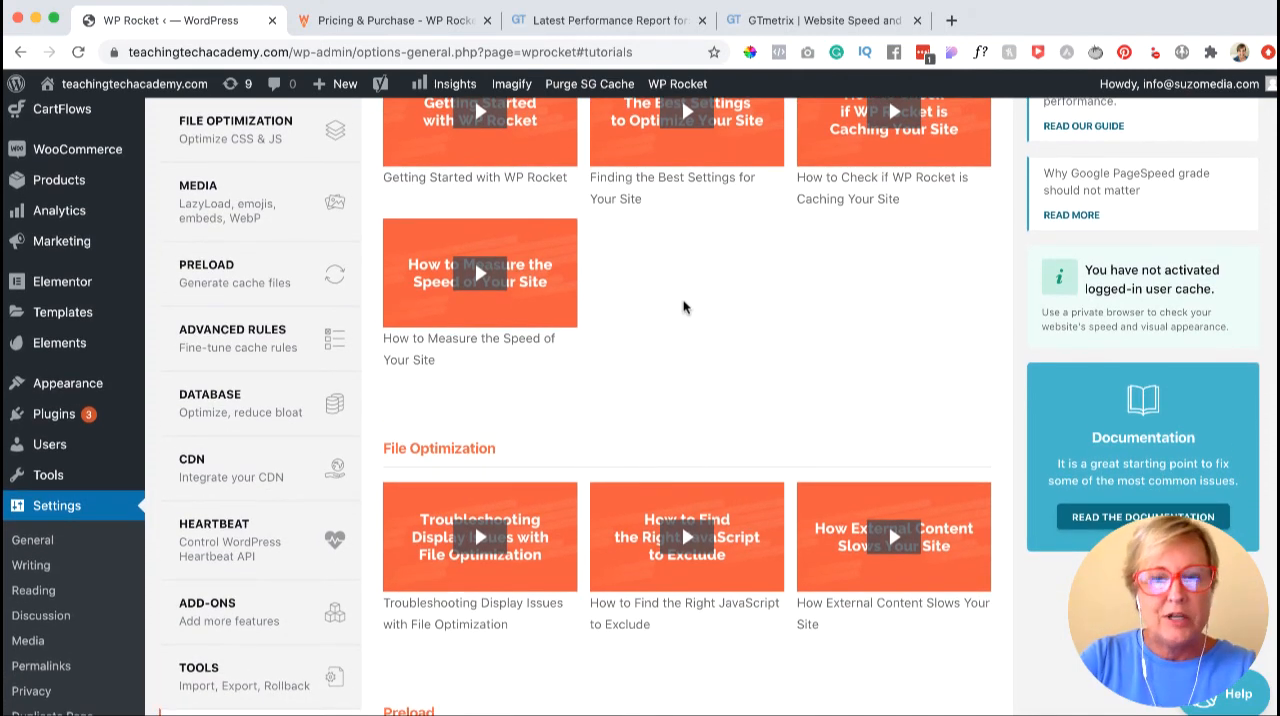
pyautogui.click(797, 22)
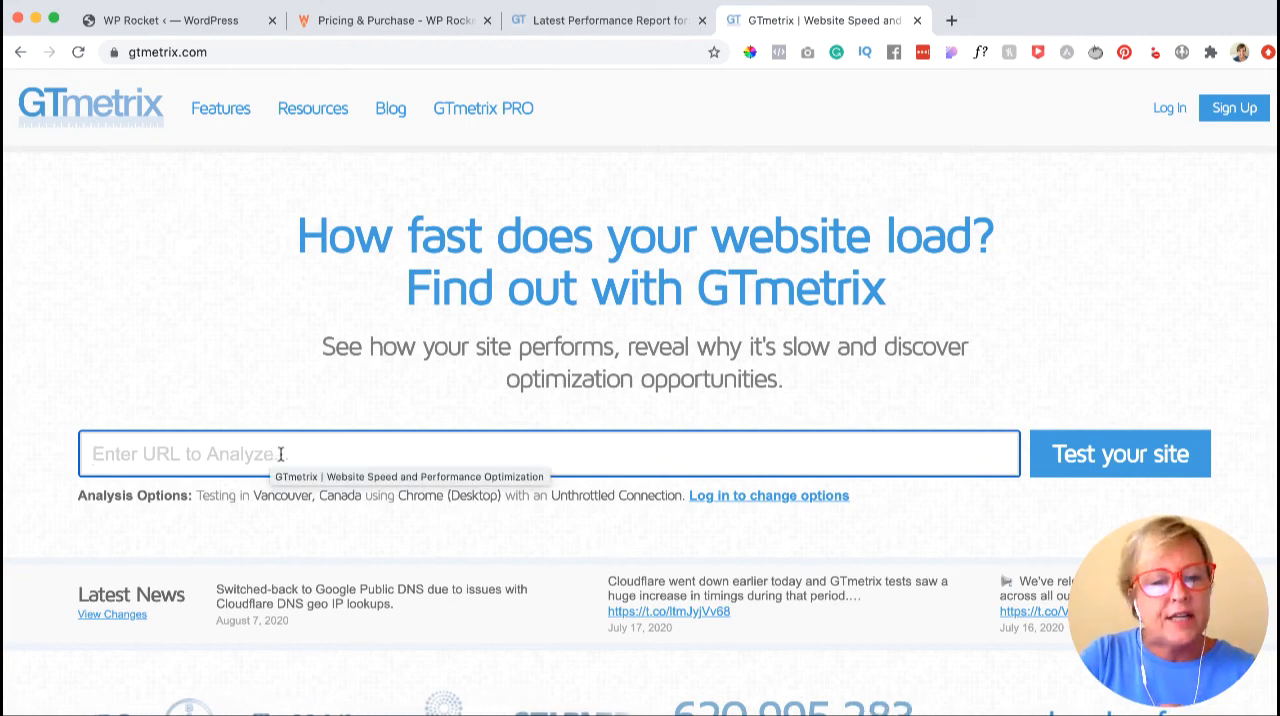
pyautogui.click(281, 454)
pyautogui.click(281, 497)
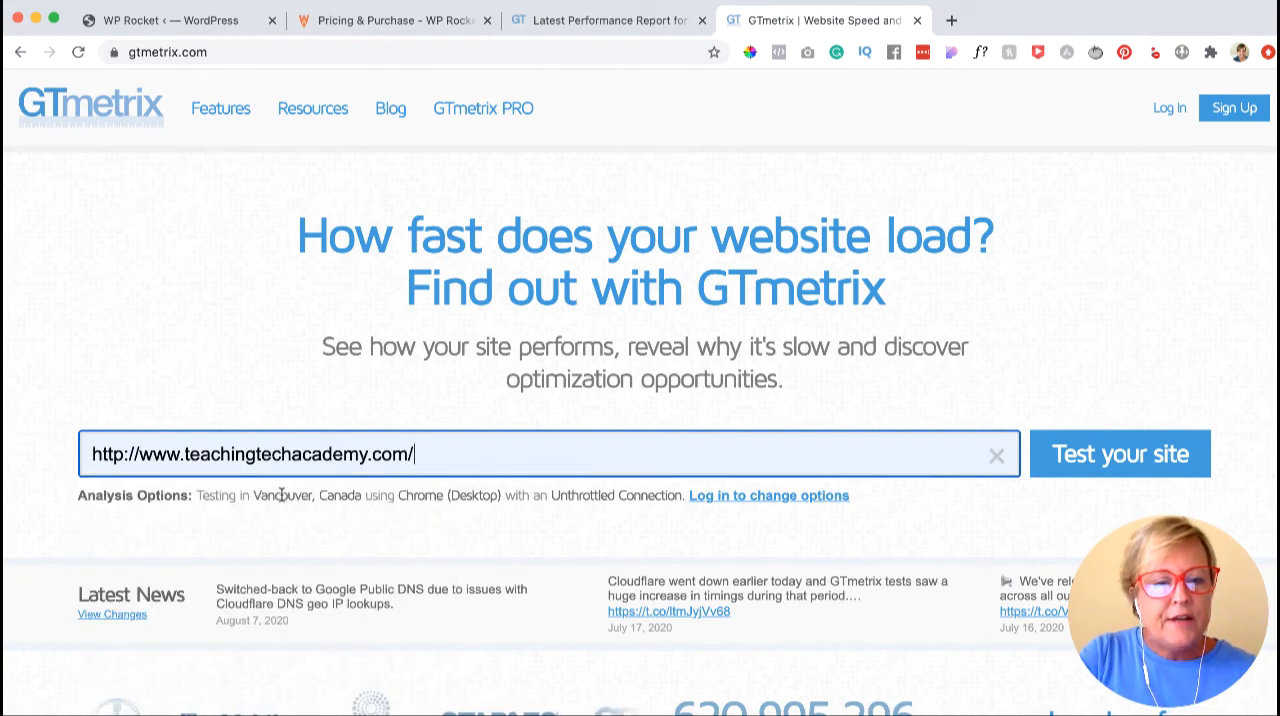
pyautogui.click(1132, 456)
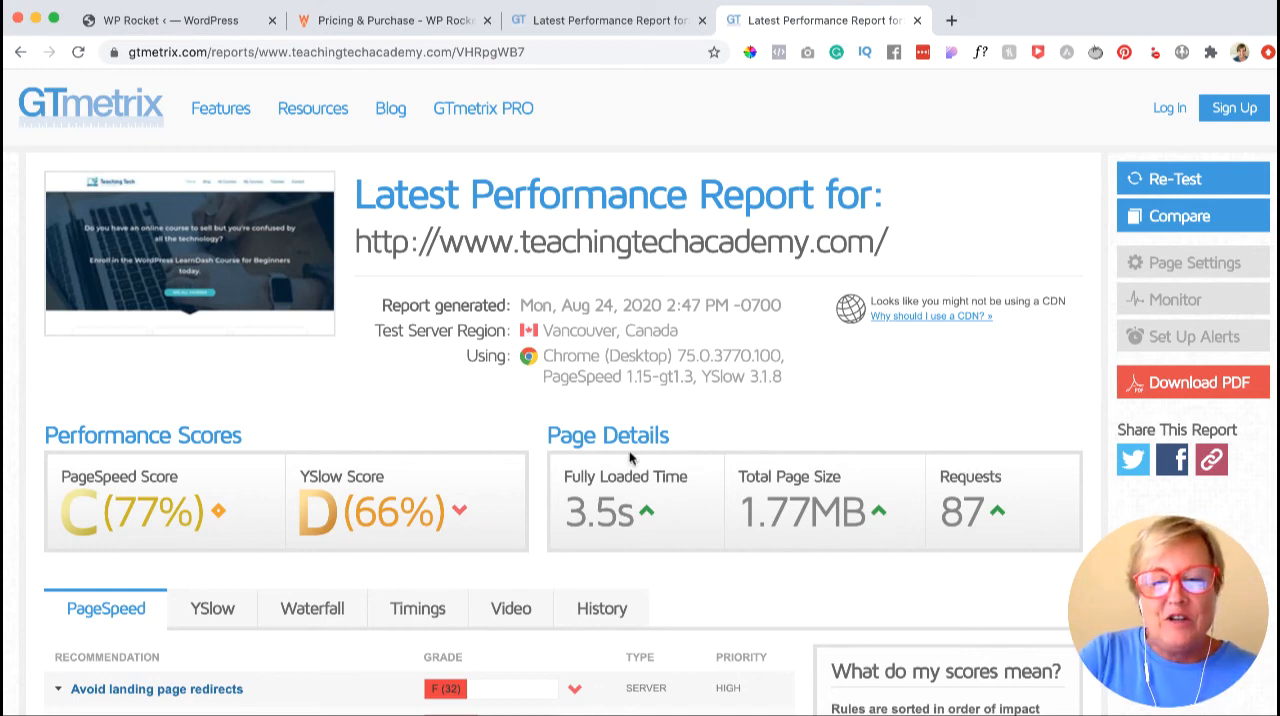
# - Compare the fully loaded time, total page size and requests between the new GTmetrix report and the earlier one
pyautogui.moveTo(566, 510); pyautogui.dragTo(608, 510)
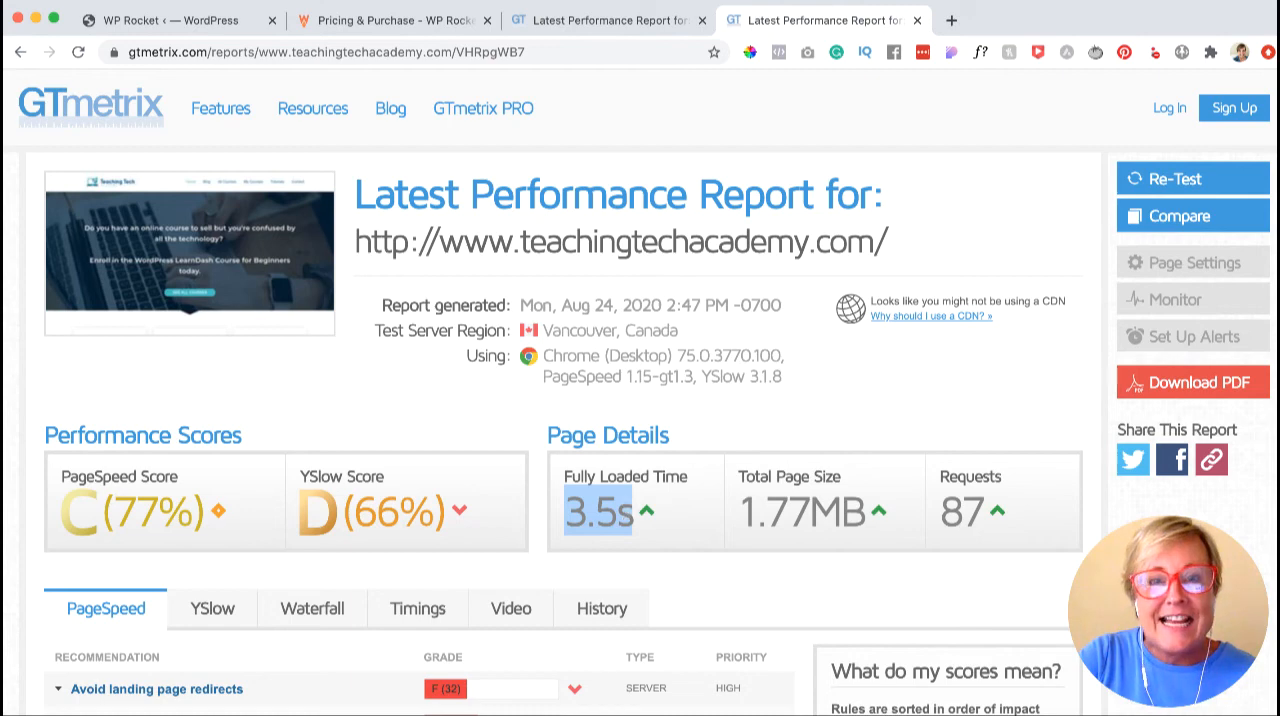
pyautogui.click(577, 28)
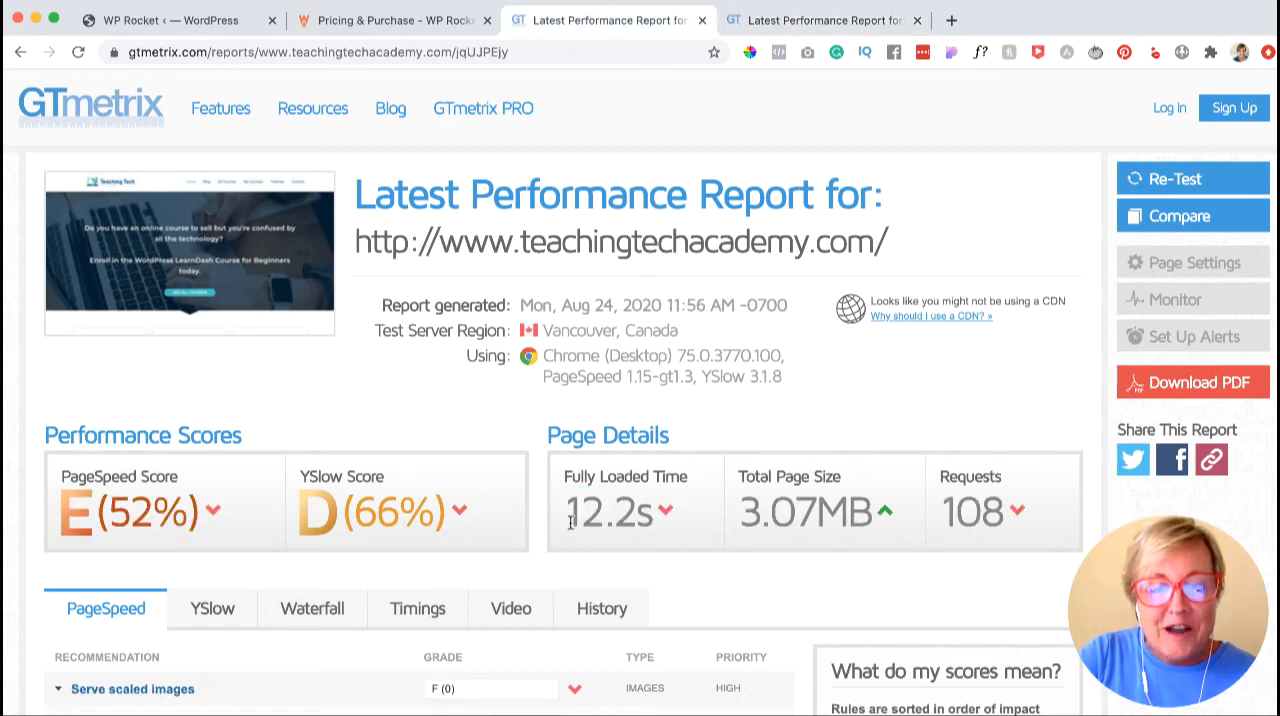
pyautogui.click(797, 24)
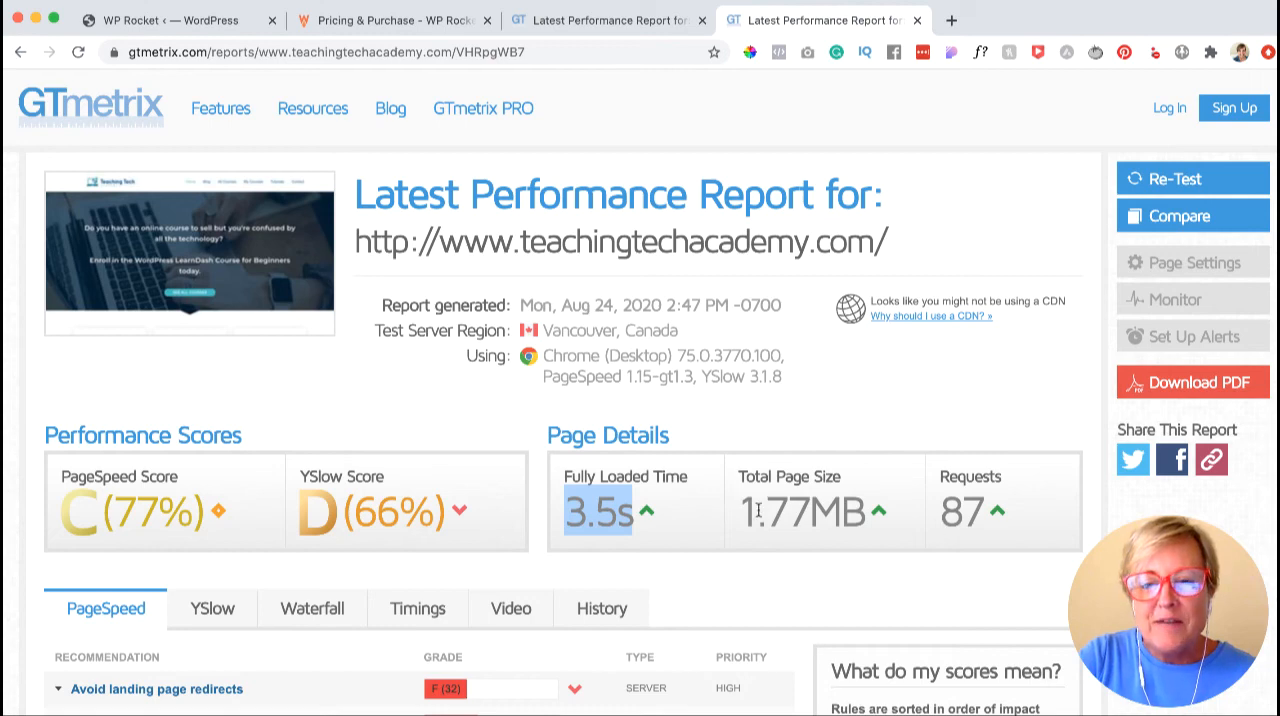
pyautogui.moveTo(738, 508); pyautogui.dragTo(800, 508)
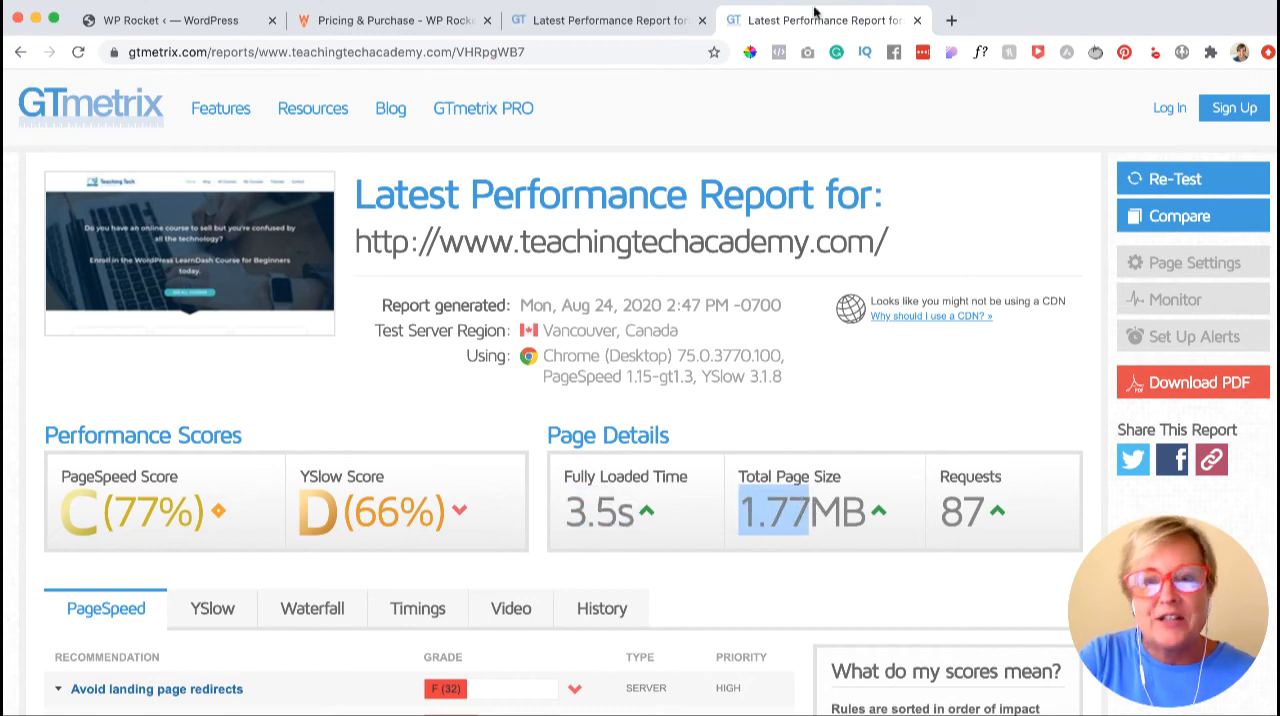
pyautogui.click(619, 27)
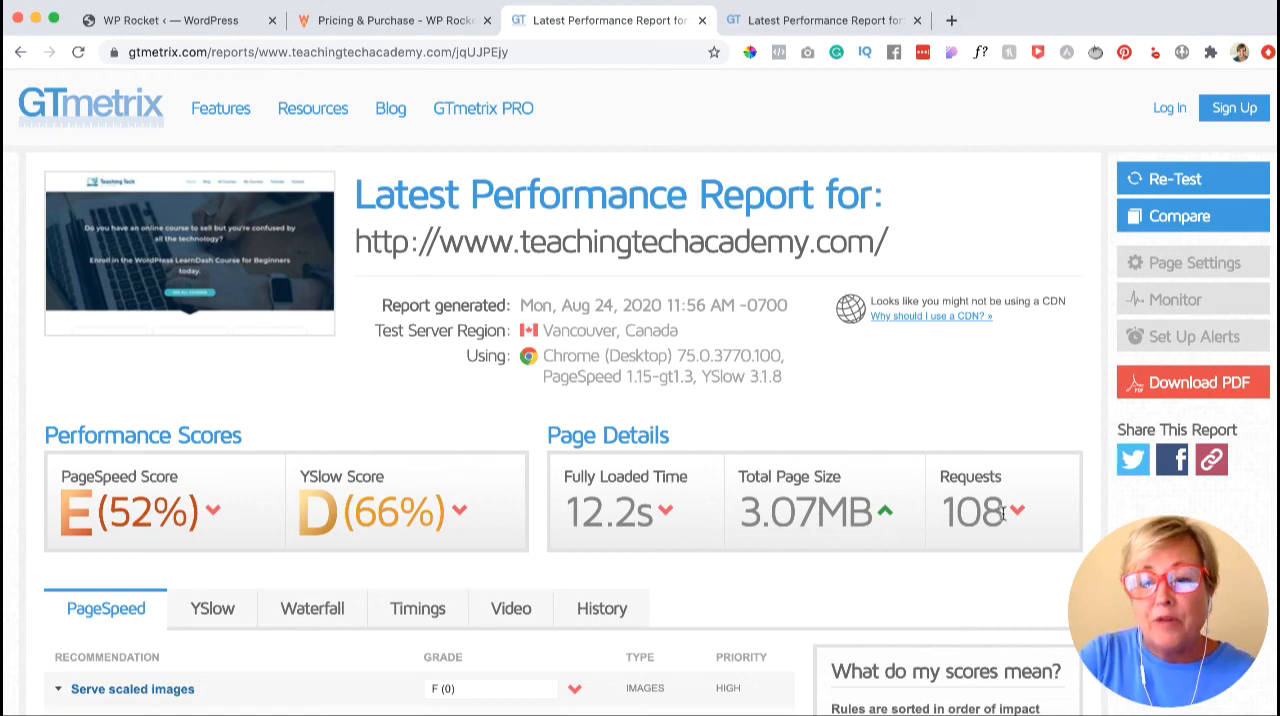
pyautogui.click(800, 27)
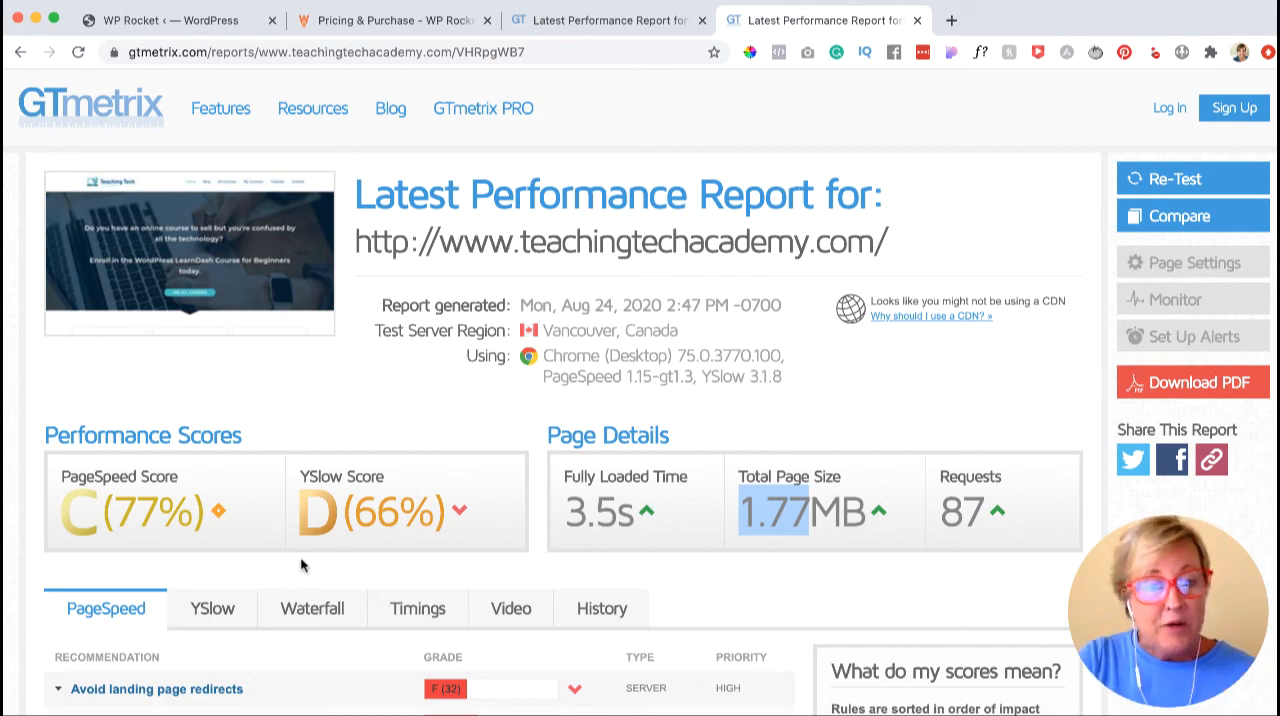
# - Examine the PageSpeed recommendations in the new report and highlight its fully loaded time
pyautogui.scroll(-3, 300, 566)
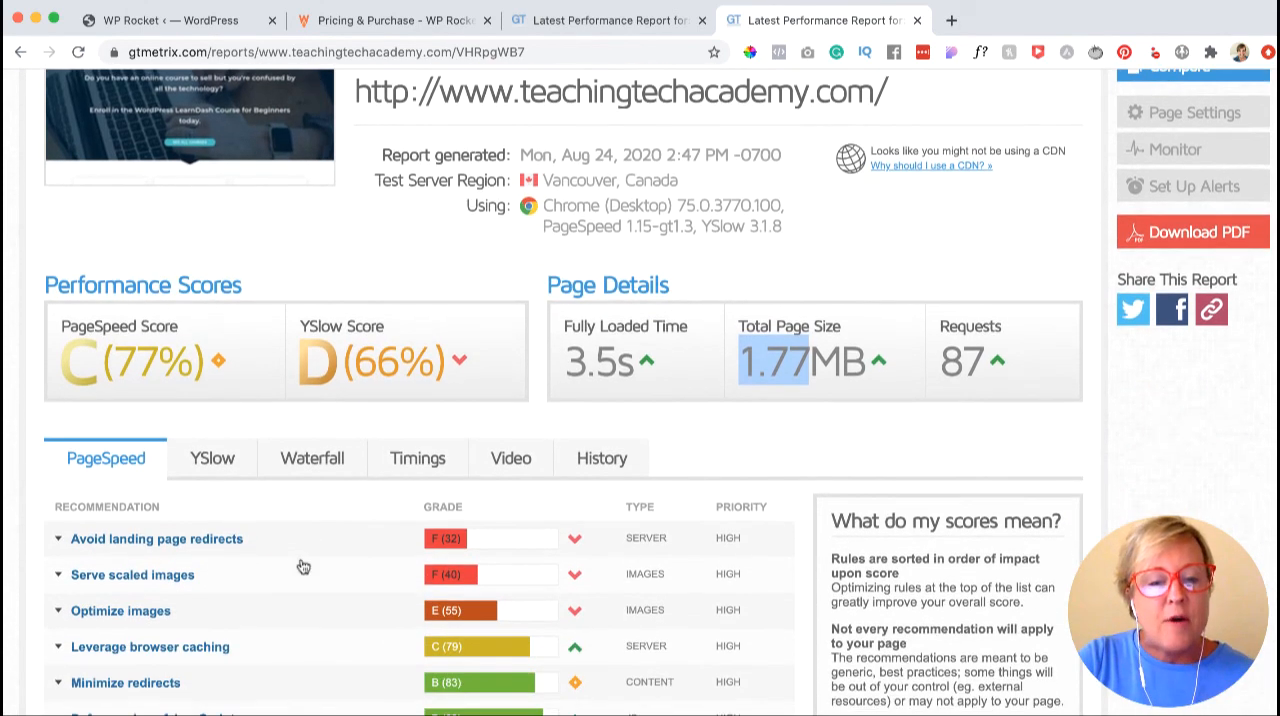
pyautogui.scroll(-1, 320, 636)
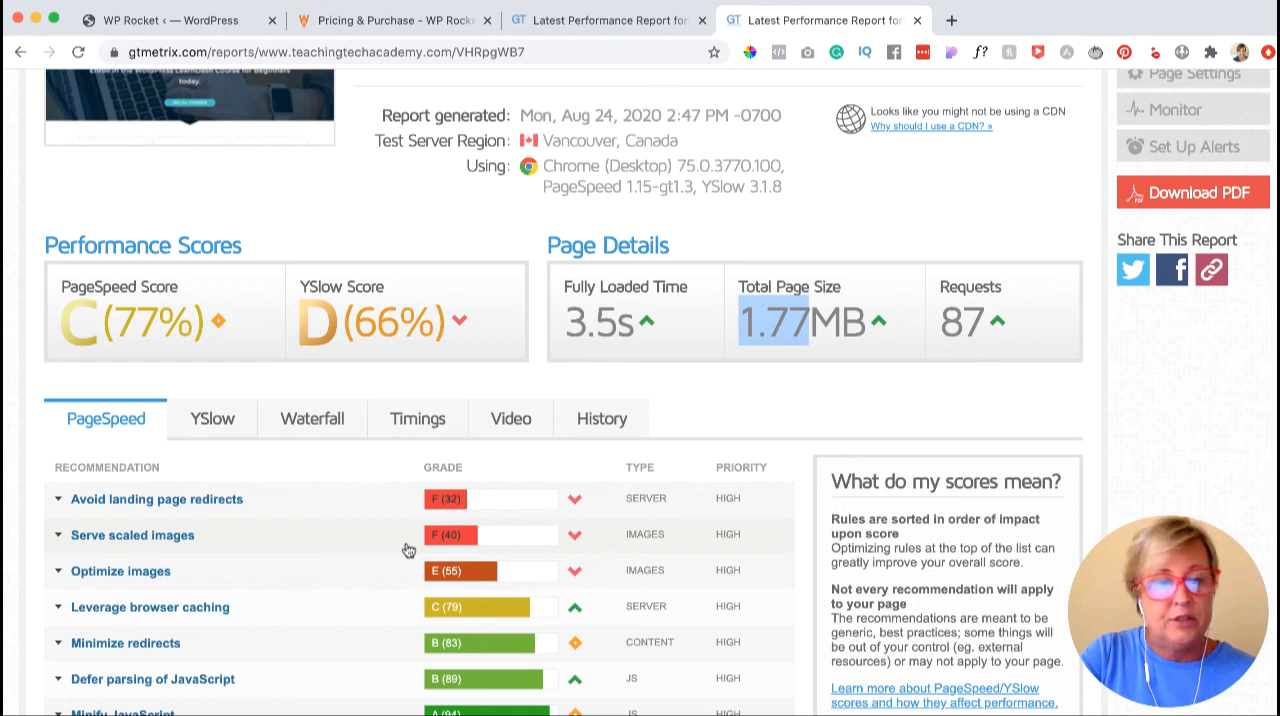
pyautogui.moveTo(566, 318); pyautogui.dragTo(614, 330)
pyautogui.click(566, 322)
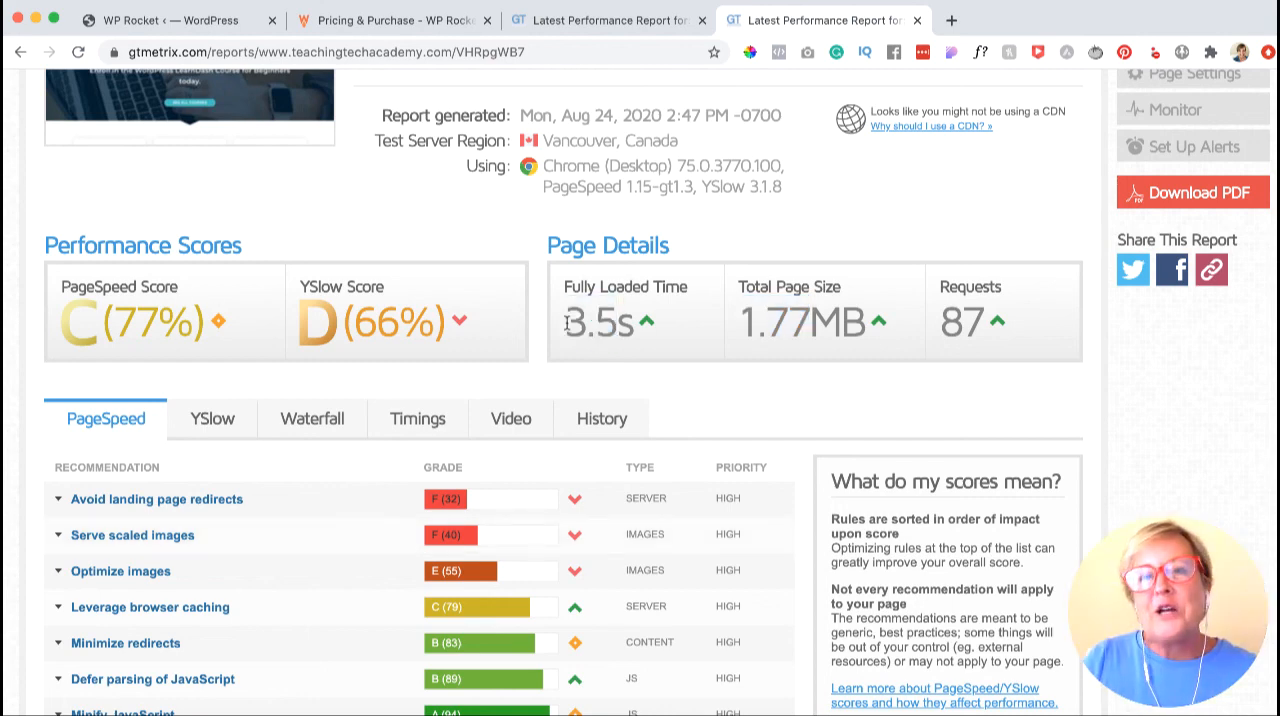